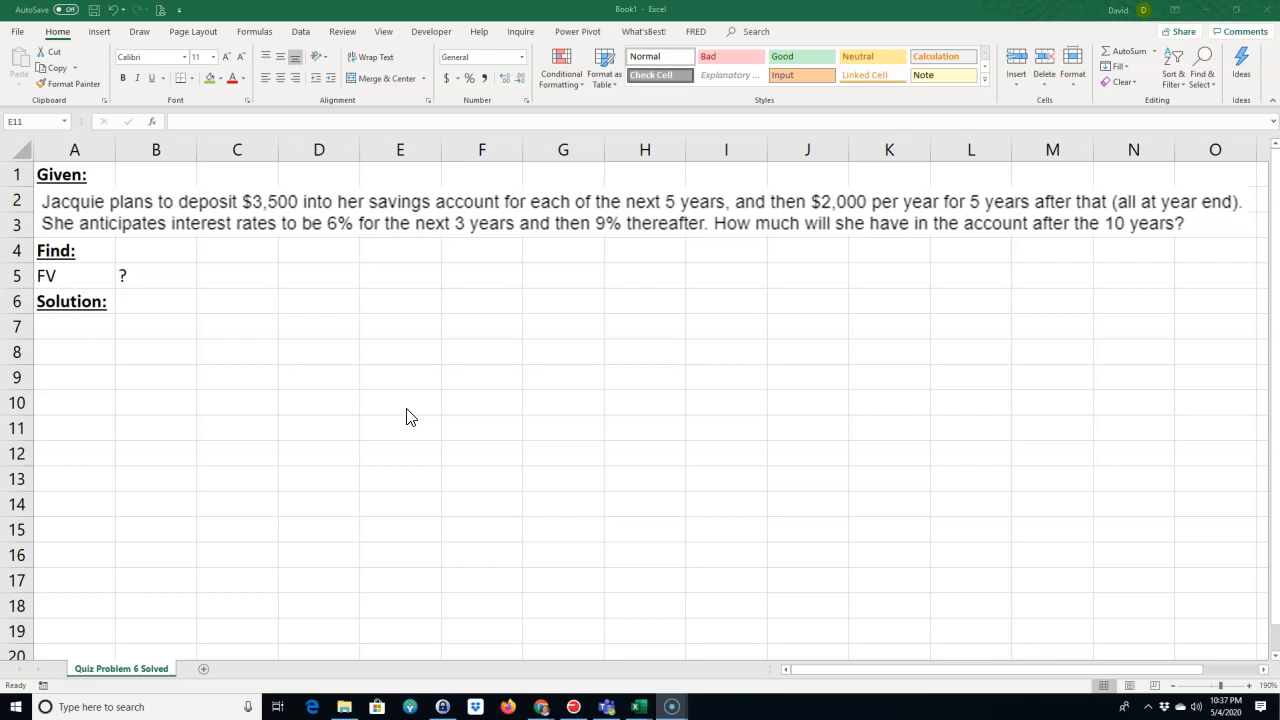
{"action": "left_click", "coordinate": [407, 413]}
{"action": "left_click", "coordinate": [192, 78]}
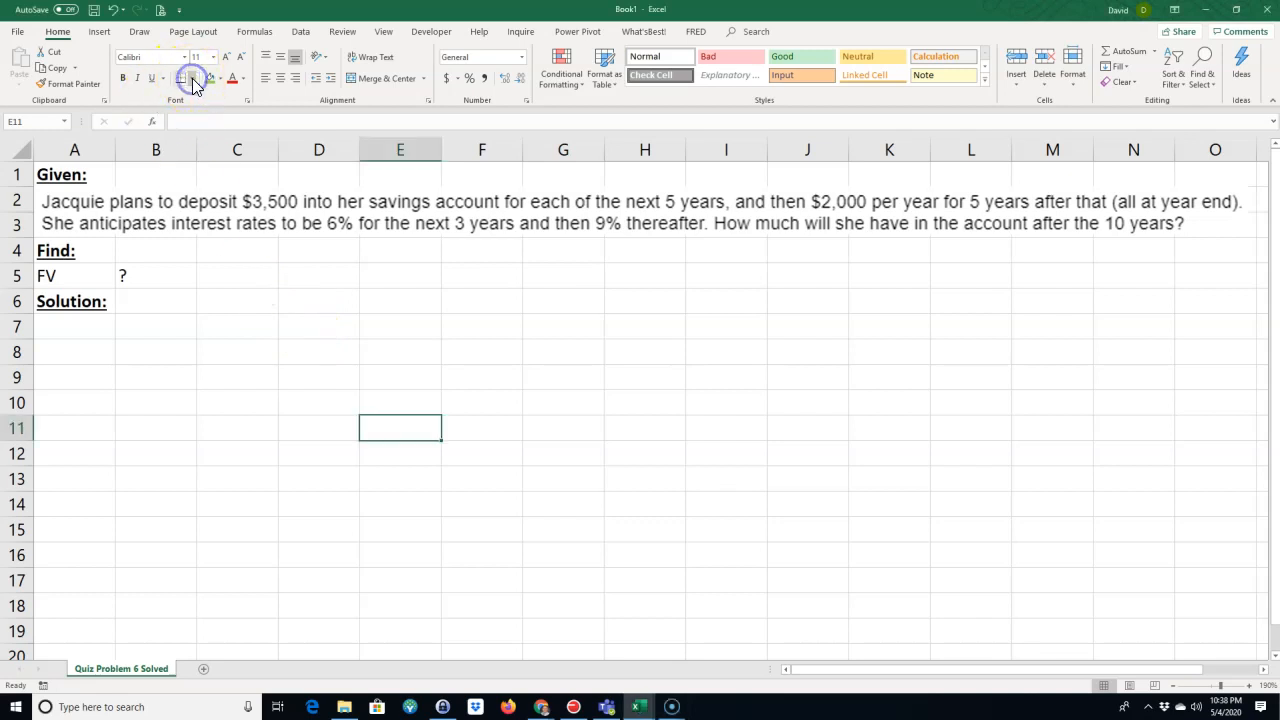
{"action": "left_click", "coordinate": [192, 78]}
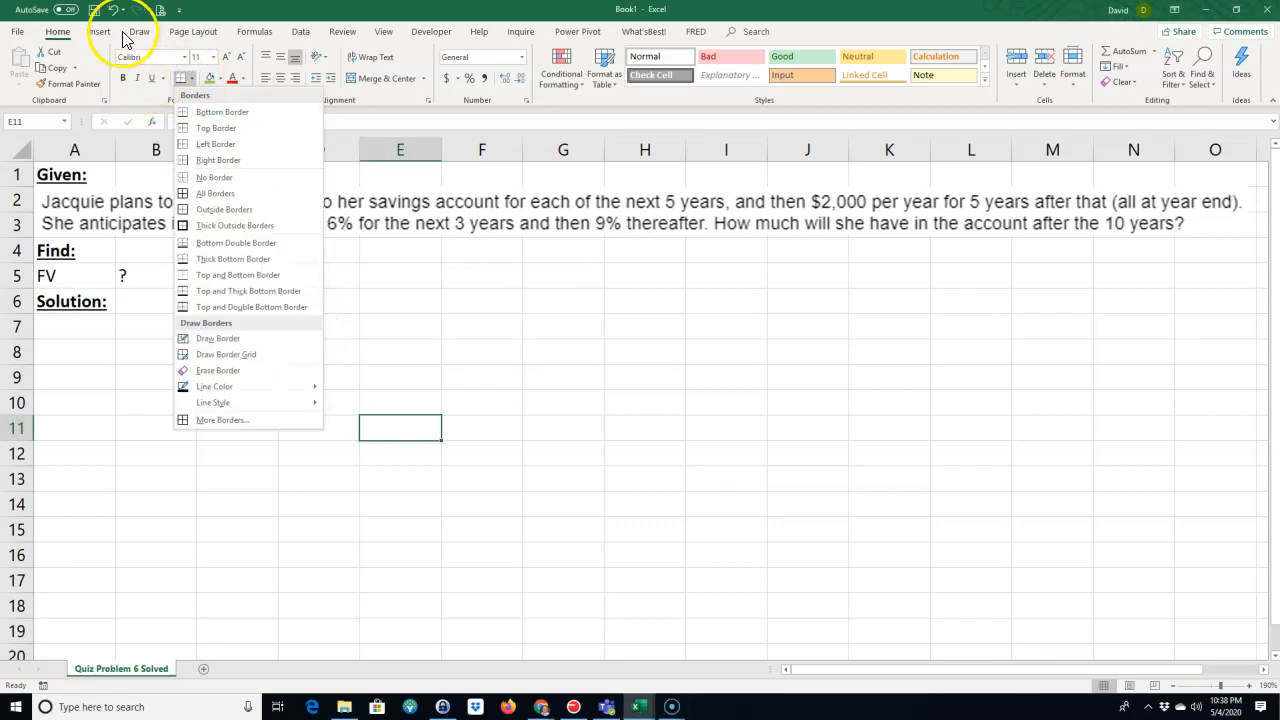
{"action": "left_click", "coordinate": [57, 478]}
{"action": "left_click", "coordinate": [58, 35]}
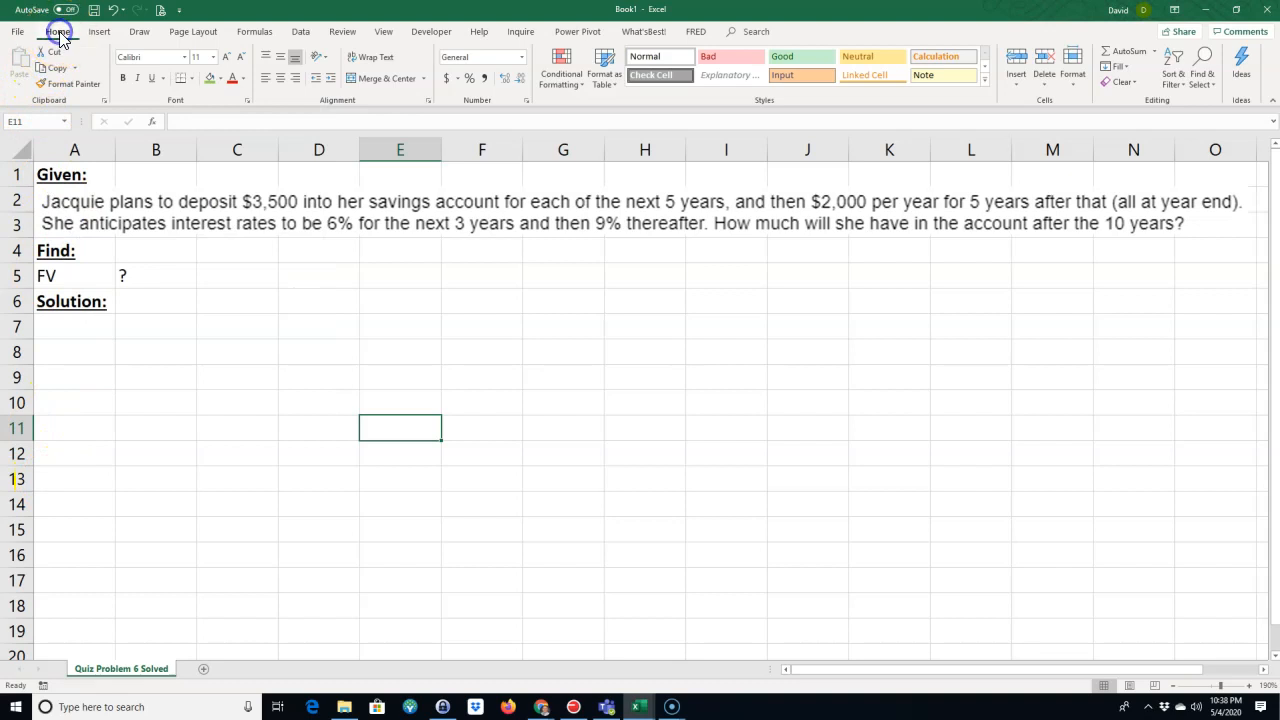
Choose the medium solid line style for drawn borders and draw a horizontal timeline beneath cells B8 to K8
{"action": "left_click", "coordinate": [192, 80]}
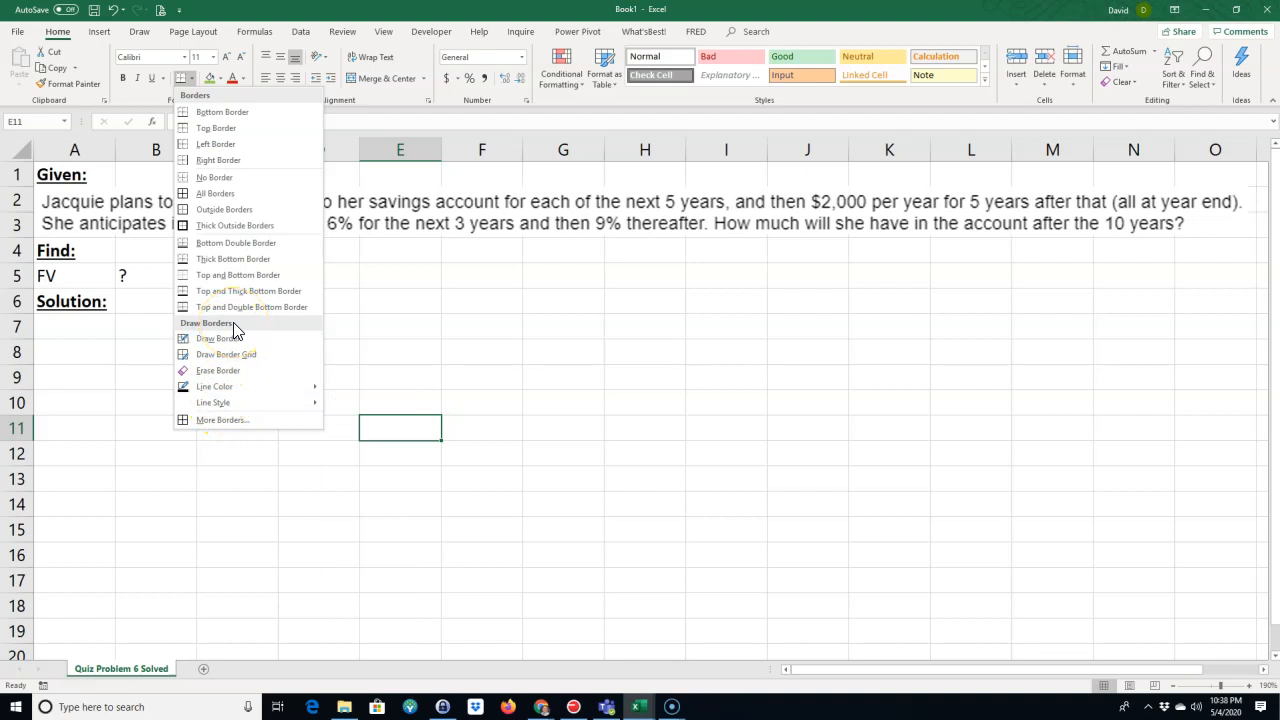
{"action": "mouse_move", "coordinate": [228, 404]}
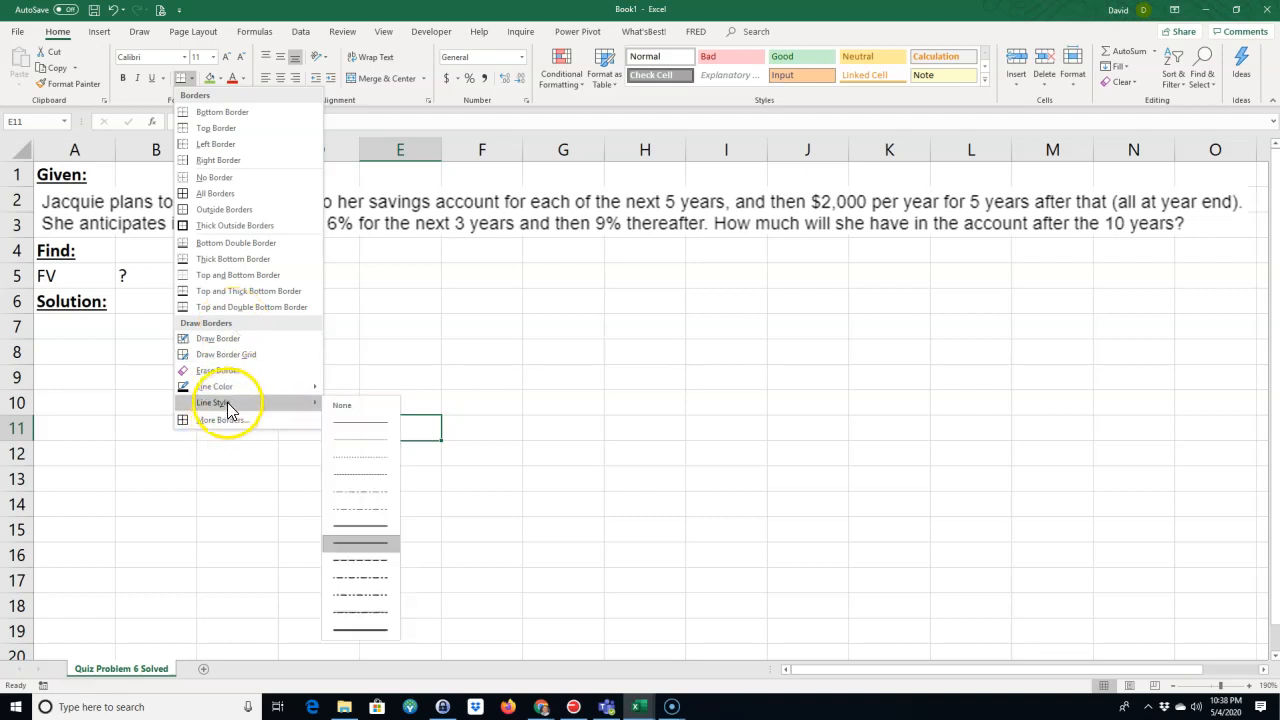
{"action": "left_click", "coordinate": [358, 548]}
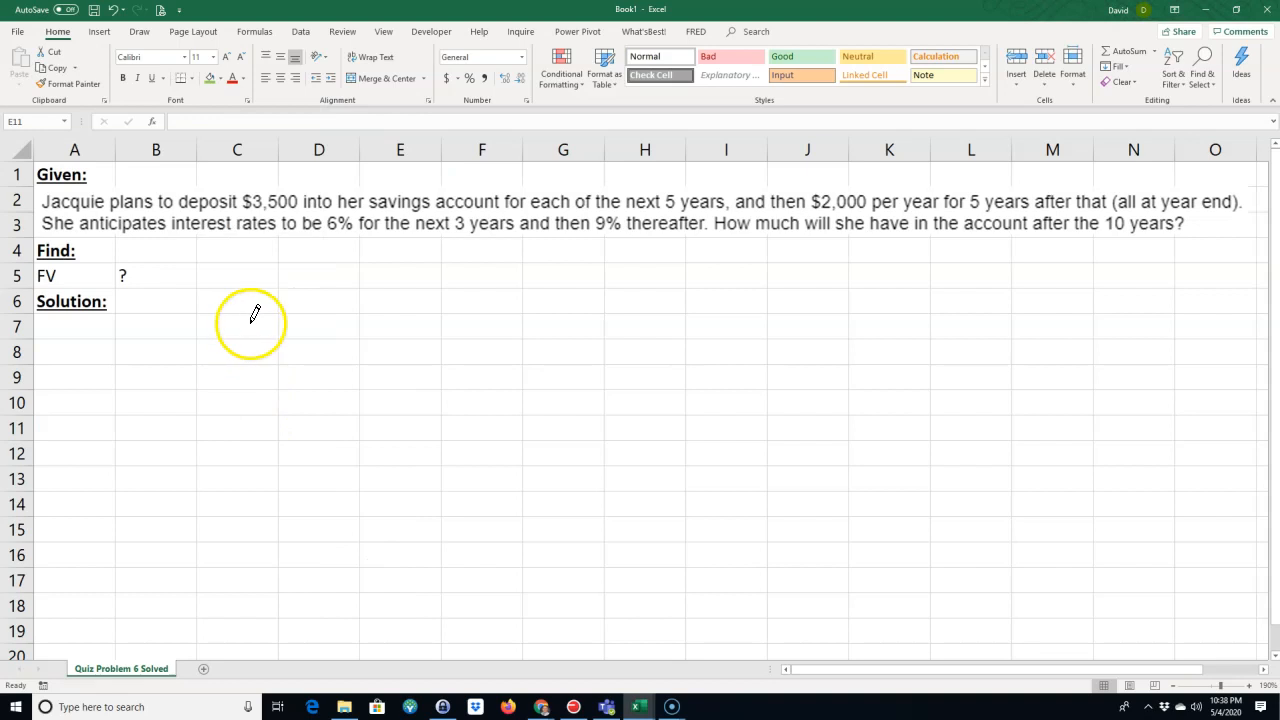
{"action": "left_click", "coordinate": [191, 78]}
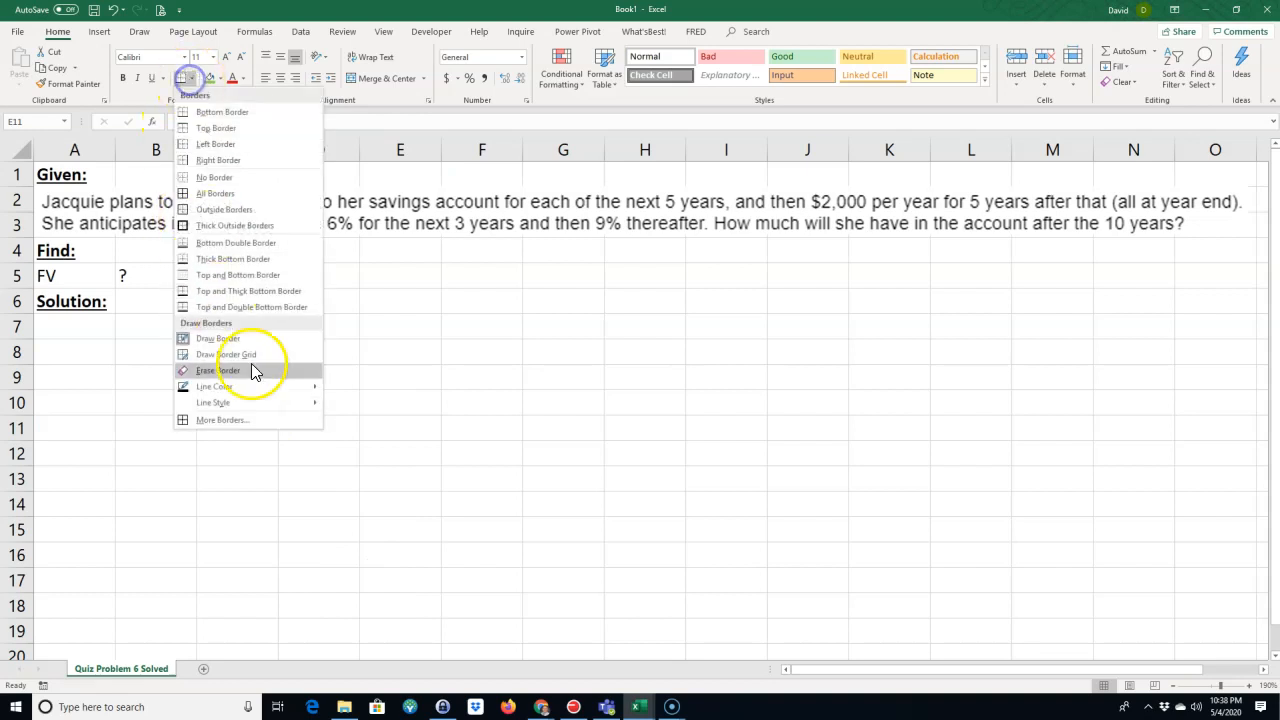
{"action": "mouse_move", "coordinate": [248, 402]}
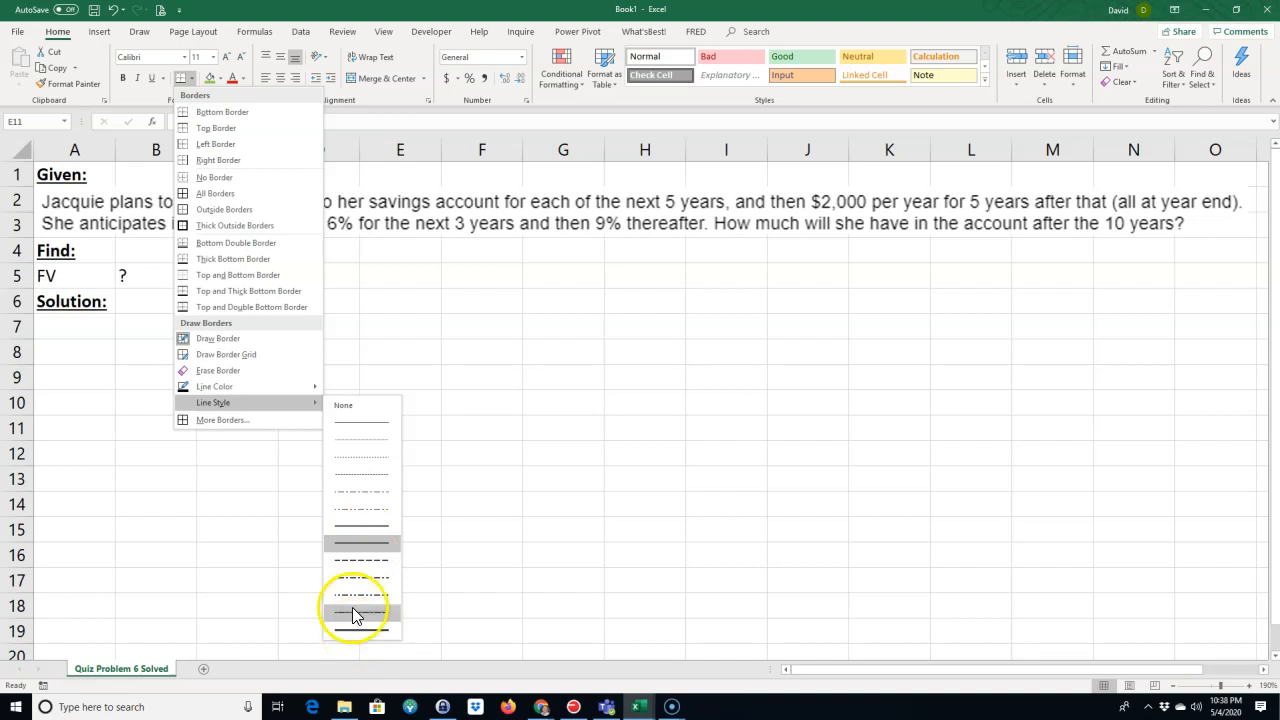
{"action": "left_click", "coordinate": [374, 542]}
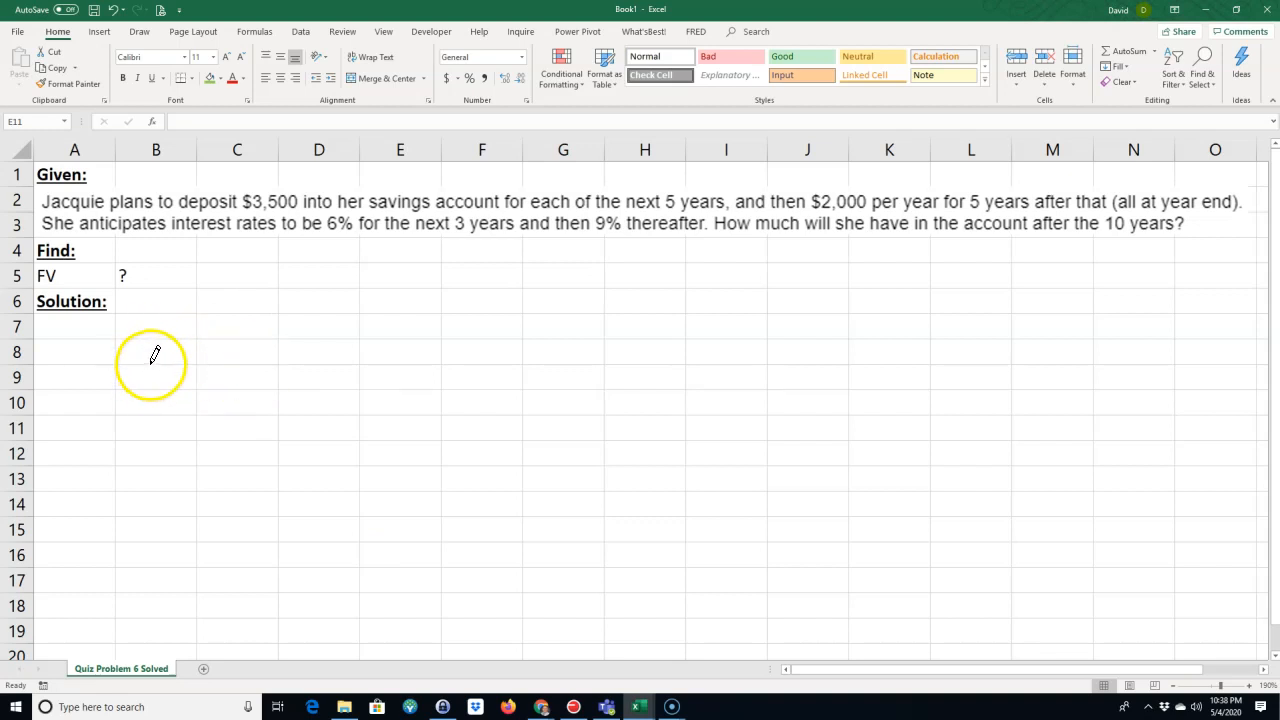
{"action": "left_click_drag", "start_coordinate": [153, 360], "coordinate": [876, 360]}
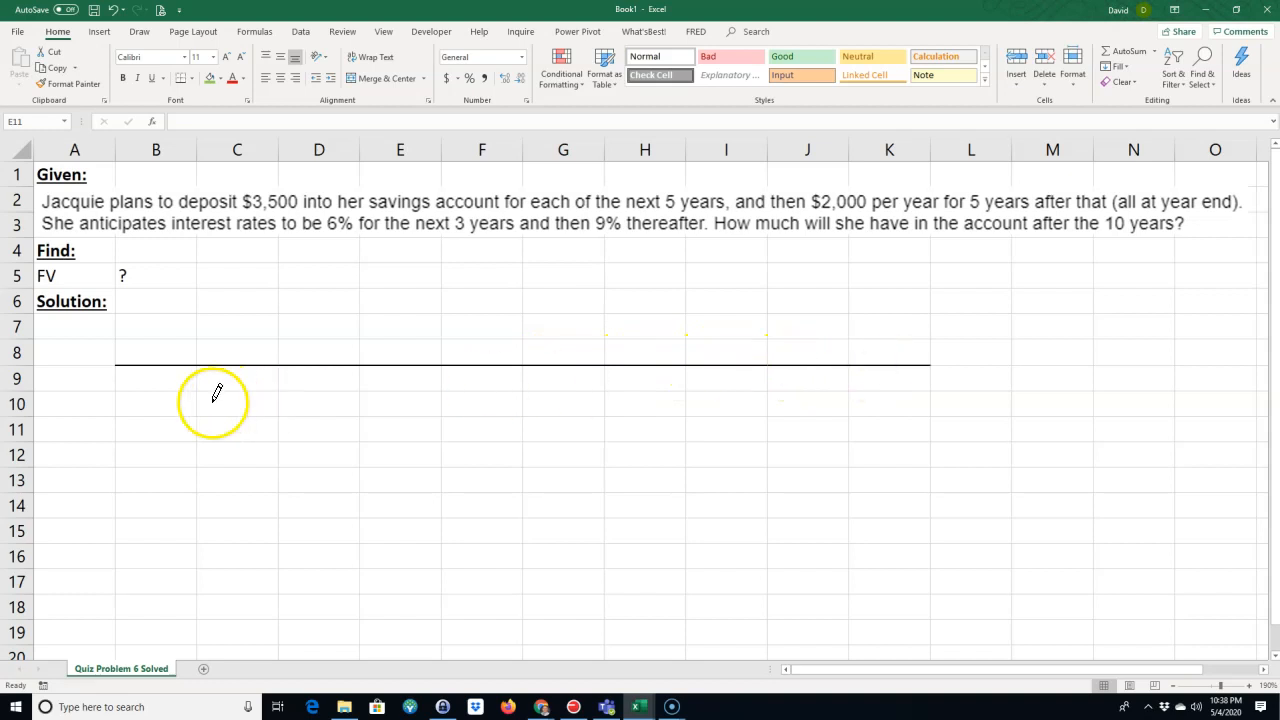
Draw vertical tick borders in row 9 at the right edges of columns B to K, then stop drawing borders
{"action": "left_click", "coordinate": [280, 379]}
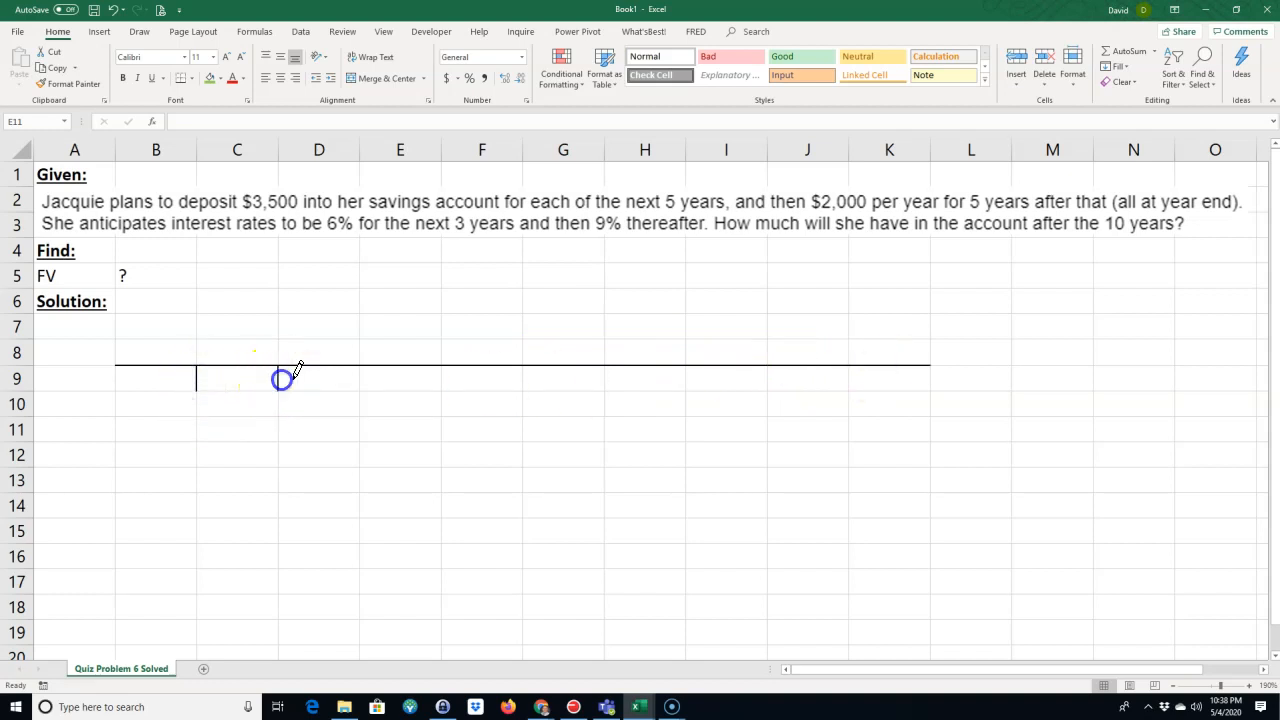
{"action": "left_click", "coordinate": [361, 382]}
{"action": "left_click", "coordinate": [441, 380]}
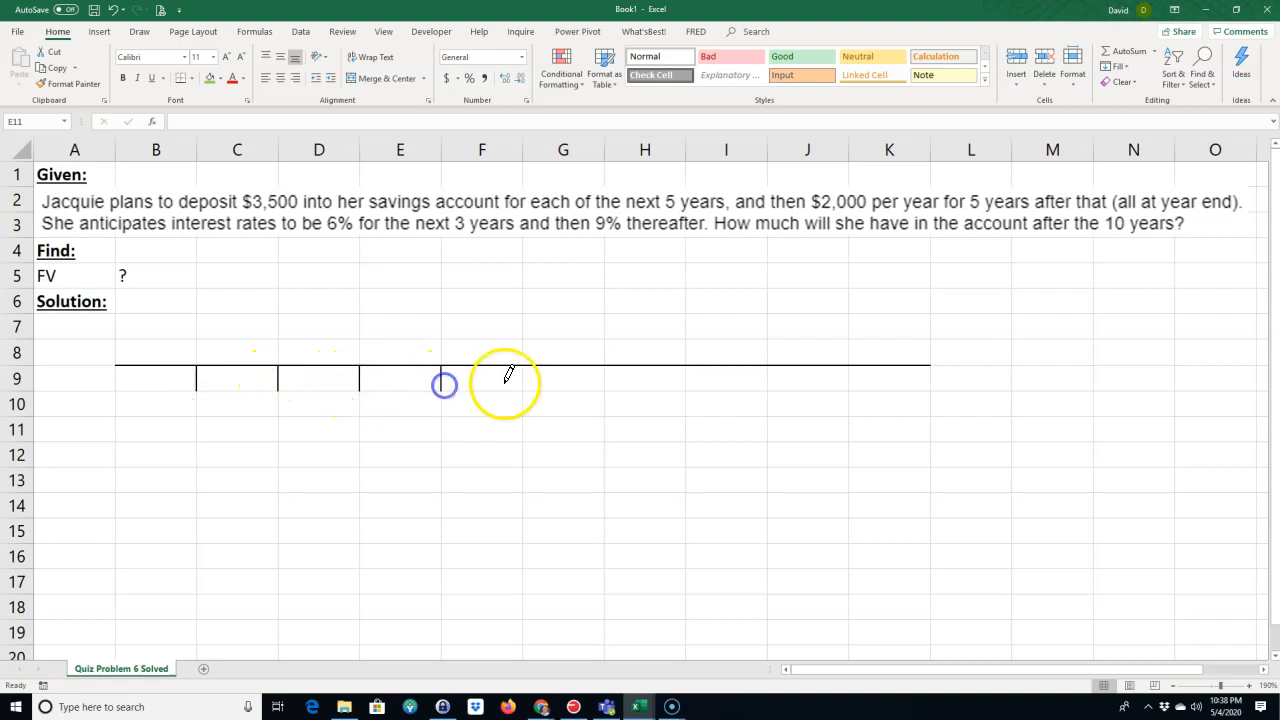
{"action": "left_click", "coordinate": [524, 379]}
{"action": "left_click", "coordinate": [604, 379]}
{"action": "left_click", "coordinate": [686, 379]}
{"action": "left_click", "coordinate": [767, 379]}
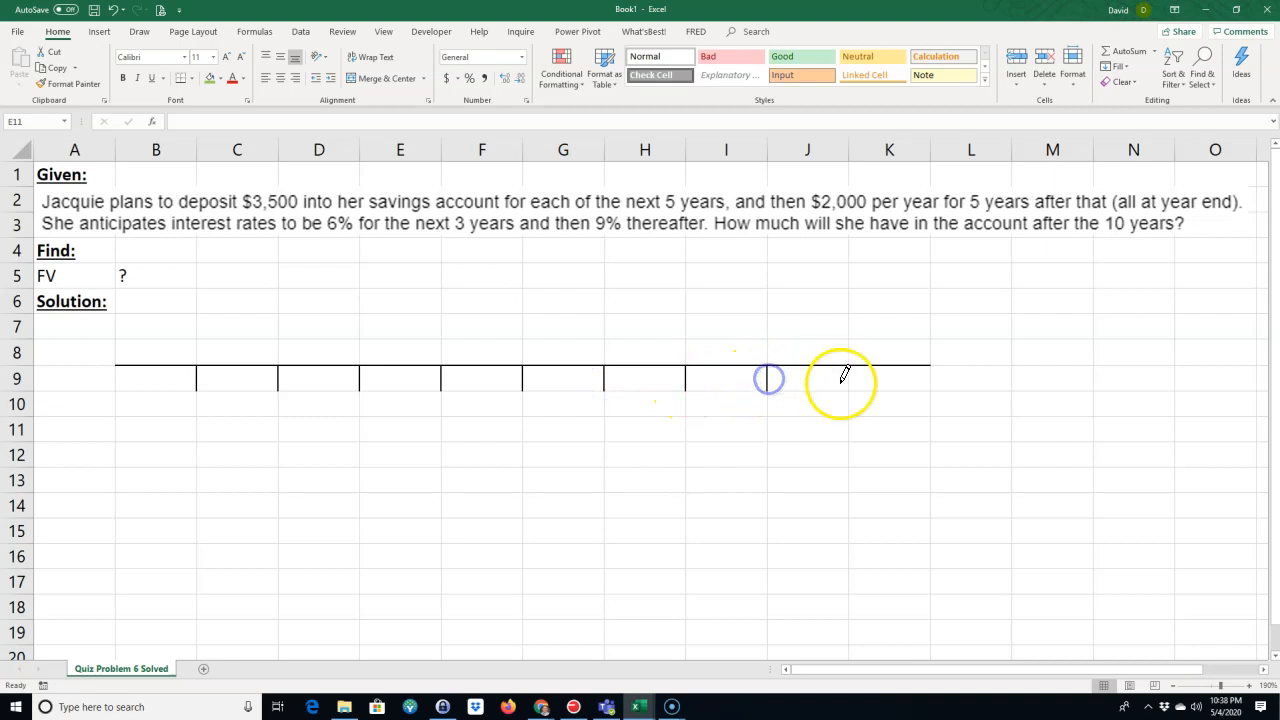
{"action": "left_click", "coordinate": [930, 379]}
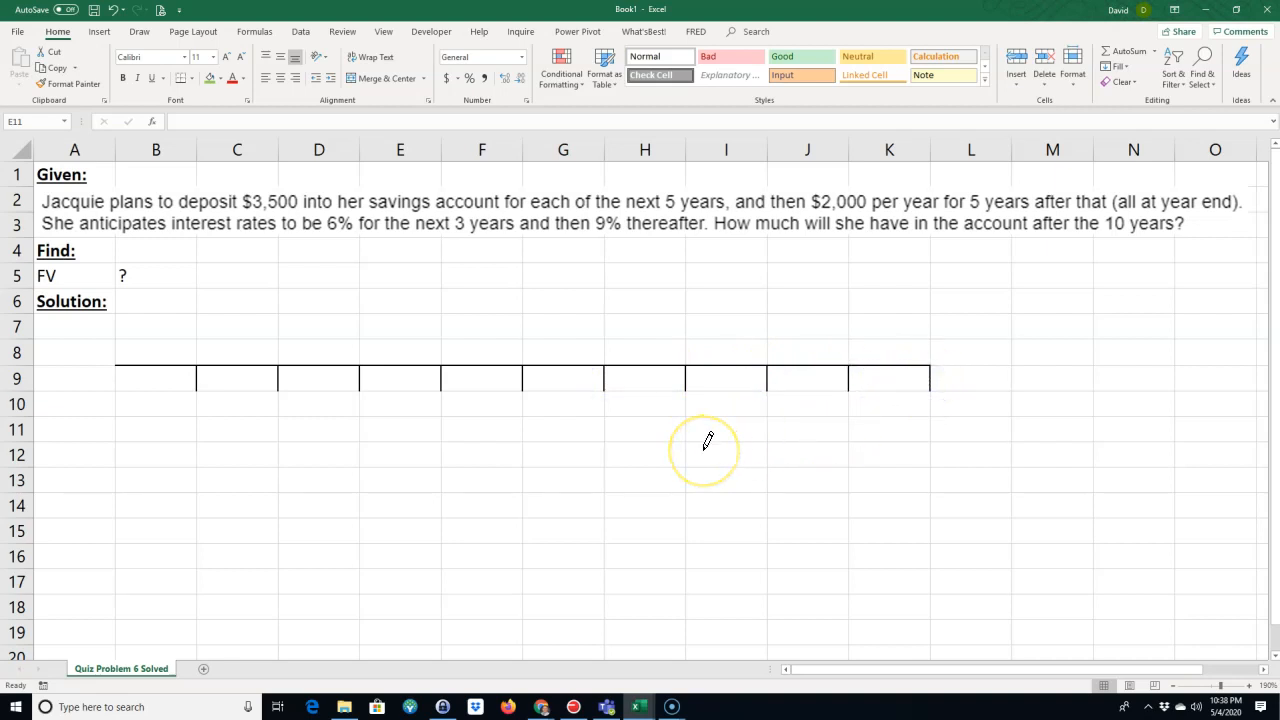
{"action": "key", "text": "Escape"}
Number the timeline in row 8 from 0 in A8 to 10 in K8 by extending the series 0, 1
{"action": "left_click", "coordinate": [81, 347]}
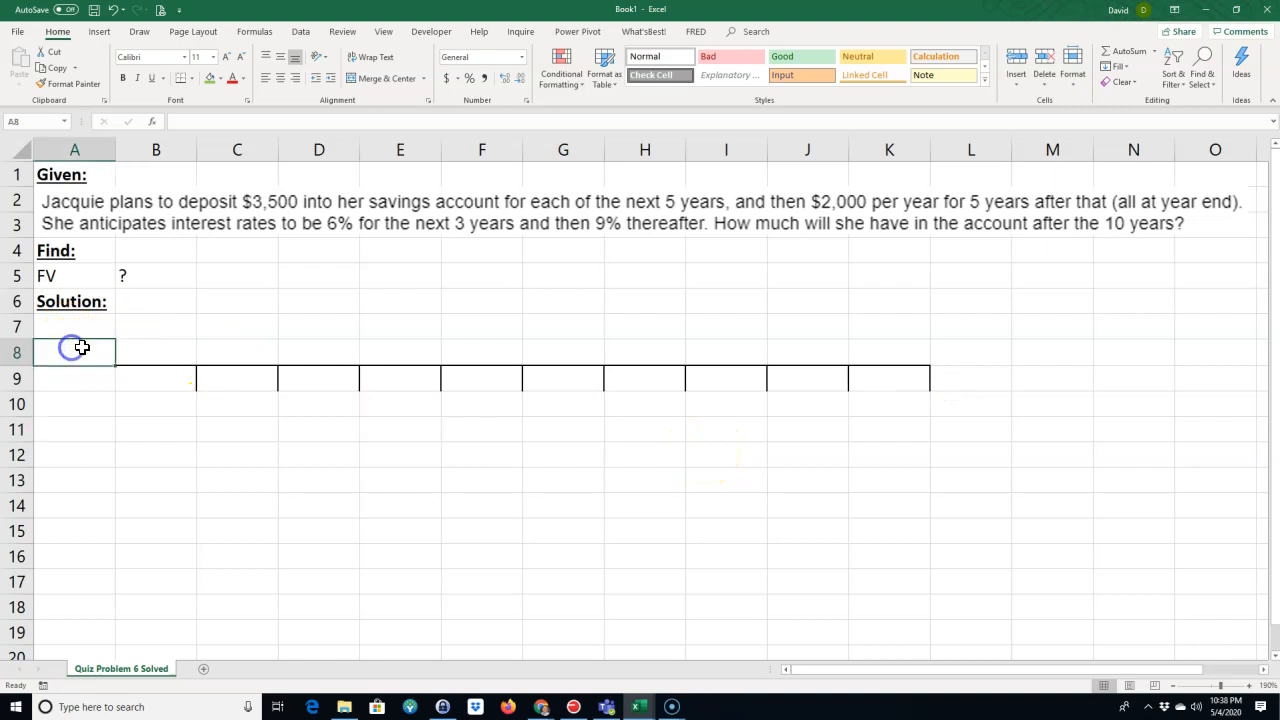
{"action": "type", "text": "0"}
{"action": "key", "text": "Return"}
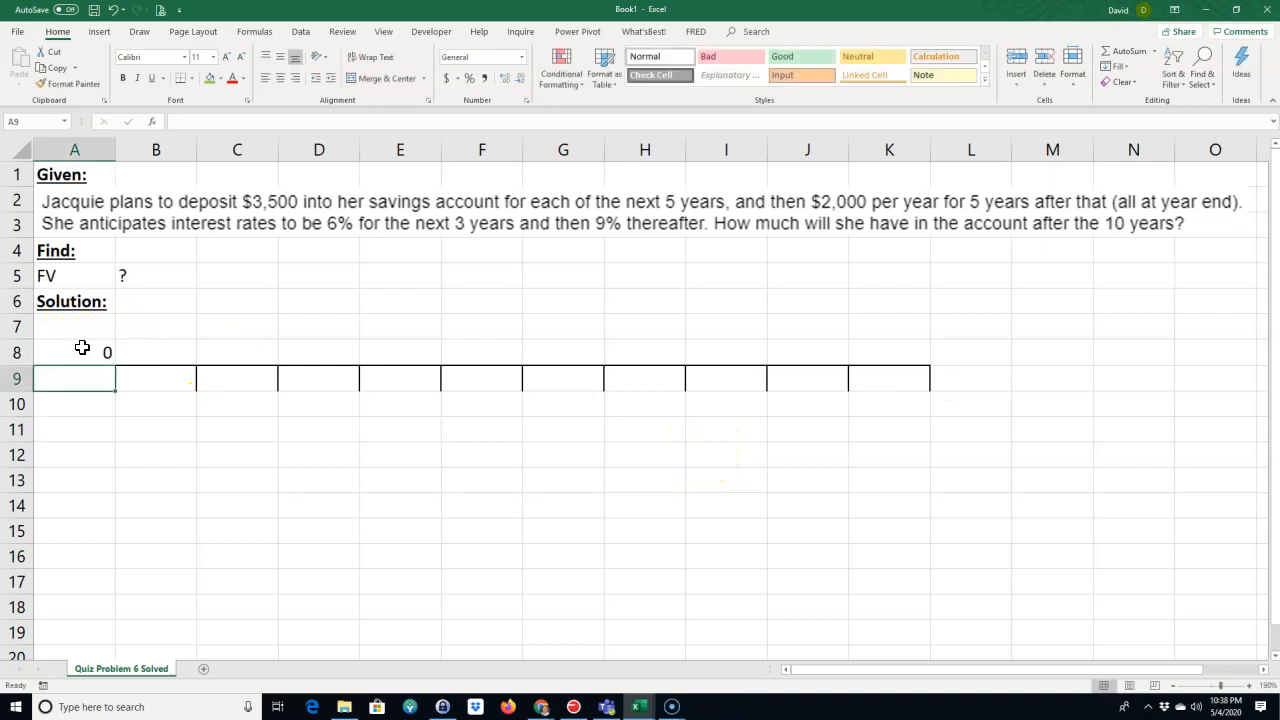
{"action": "key", "text": "Up"}
{"action": "key", "text": "Right"}
{"action": "type", "text": "1"}
{"action": "key", "text": "Tab"}
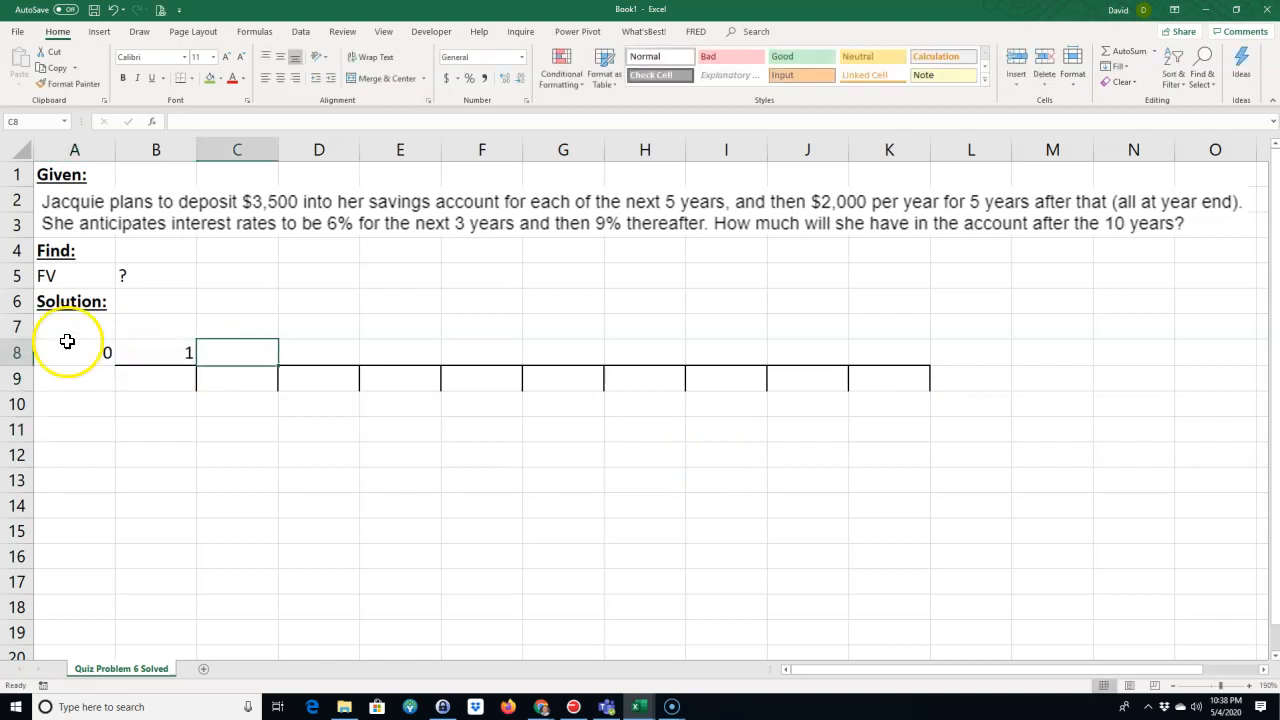
{"action": "left_click_drag", "start_coordinate": [75, 345], "coordinate": [126, 349]}
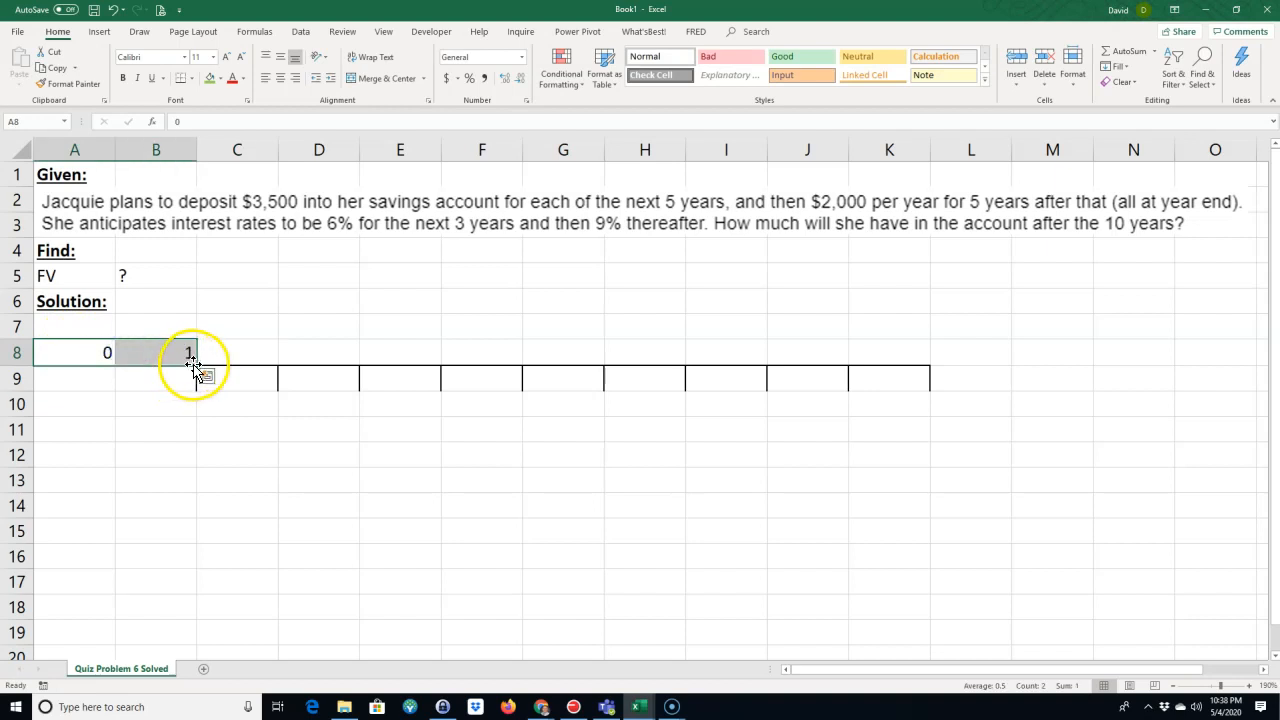
{"action": "left_click_drag", "start_coordinate": [199, 364], "coordinate": [911, 366]}
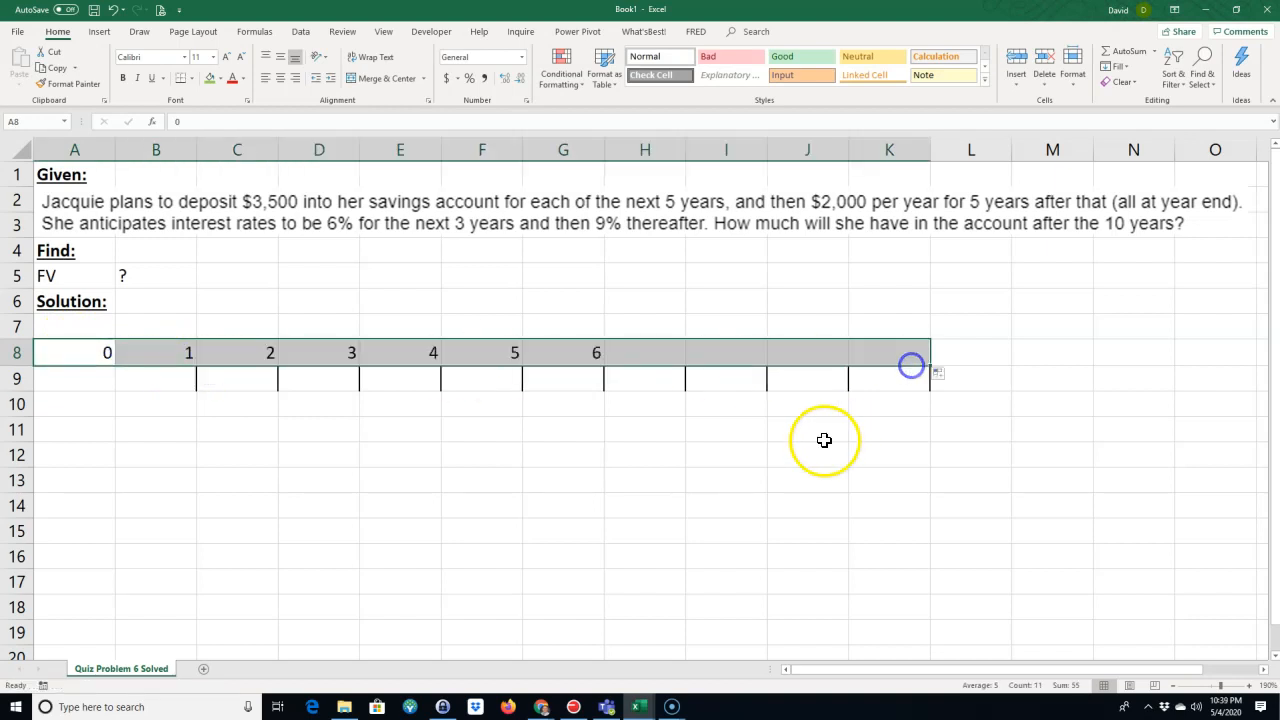
{"action": "left_click", "coordinate": [807, 448]}
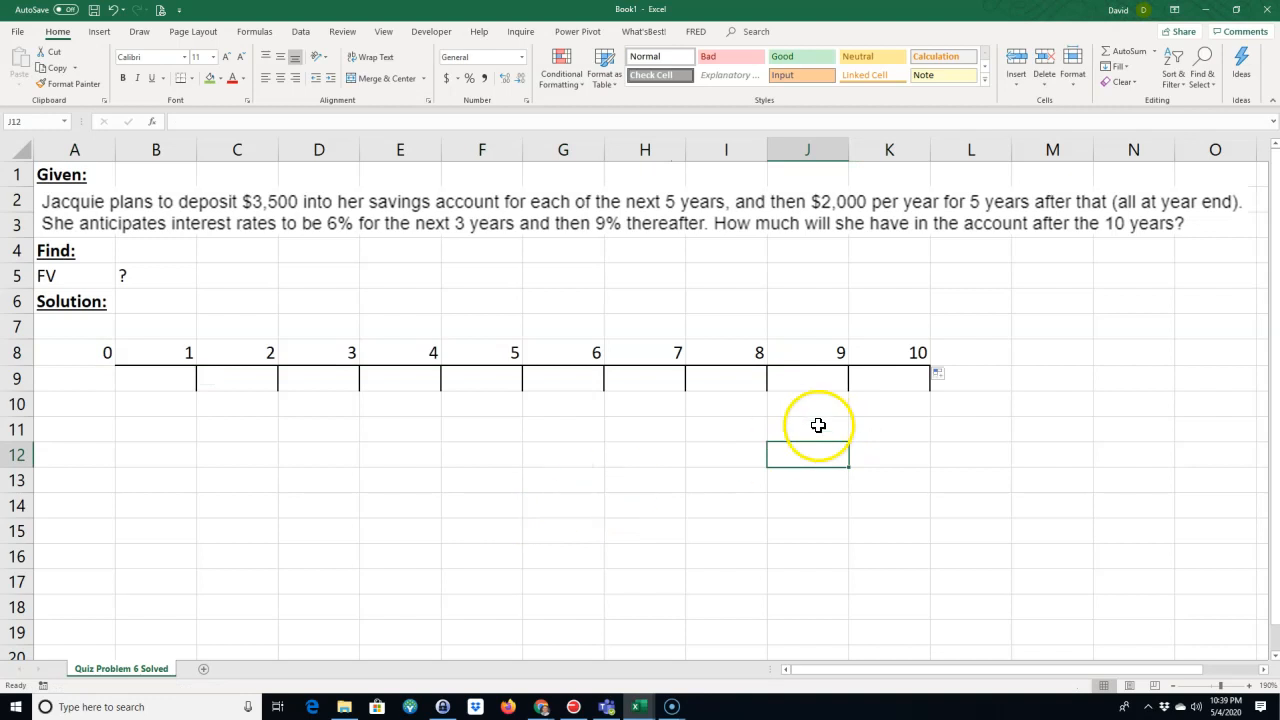
Draw a vertical border upward from the timeline's year 10 end to row 5 and label it FV in L5 and ? in M5
{"action": "left_click", "coordinate": [190, 79]}
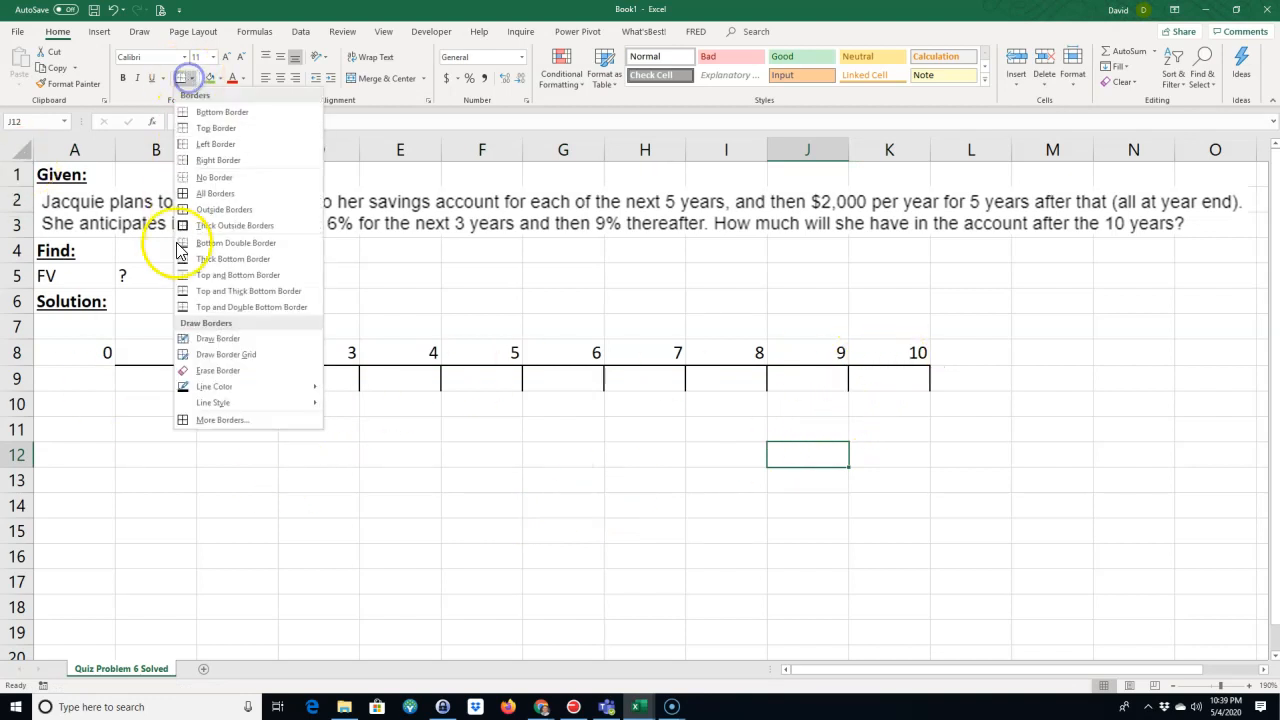
{"action": "left_click", "coordinate": [220, 346]}
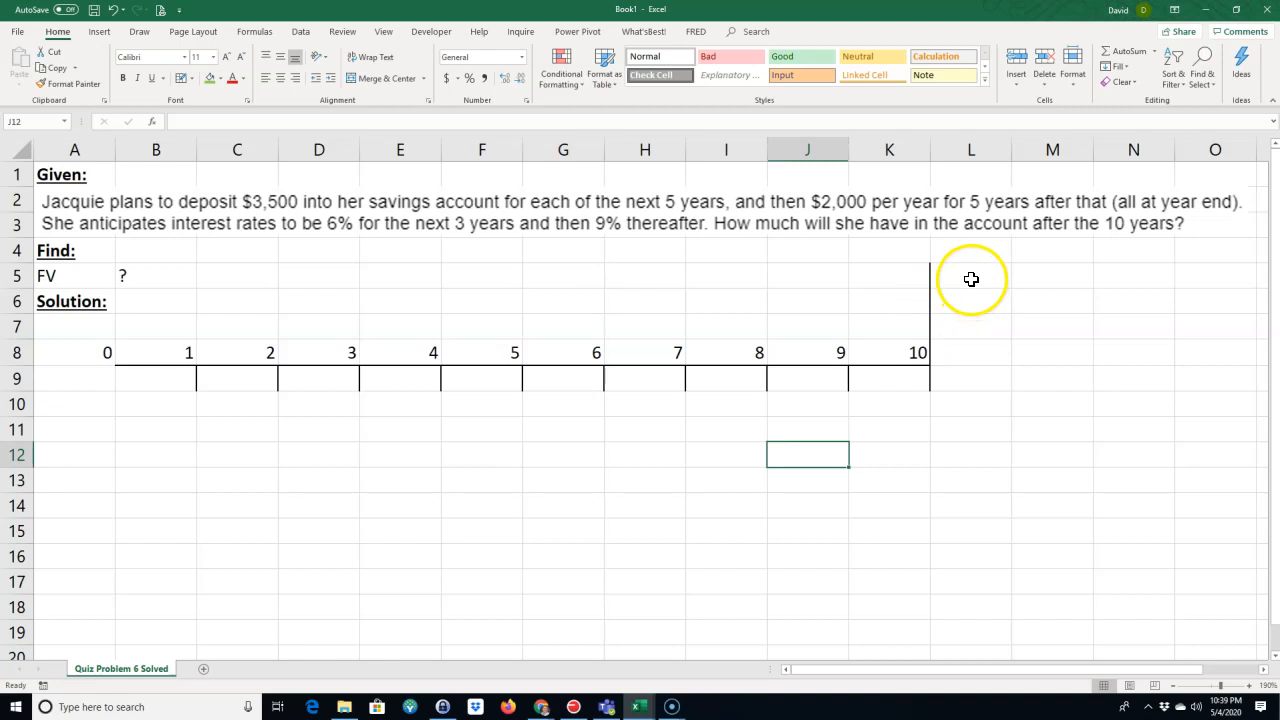
{"action": "left_click", "coordinate": [971, 279]}
{"action": "type", "text": "FV"}
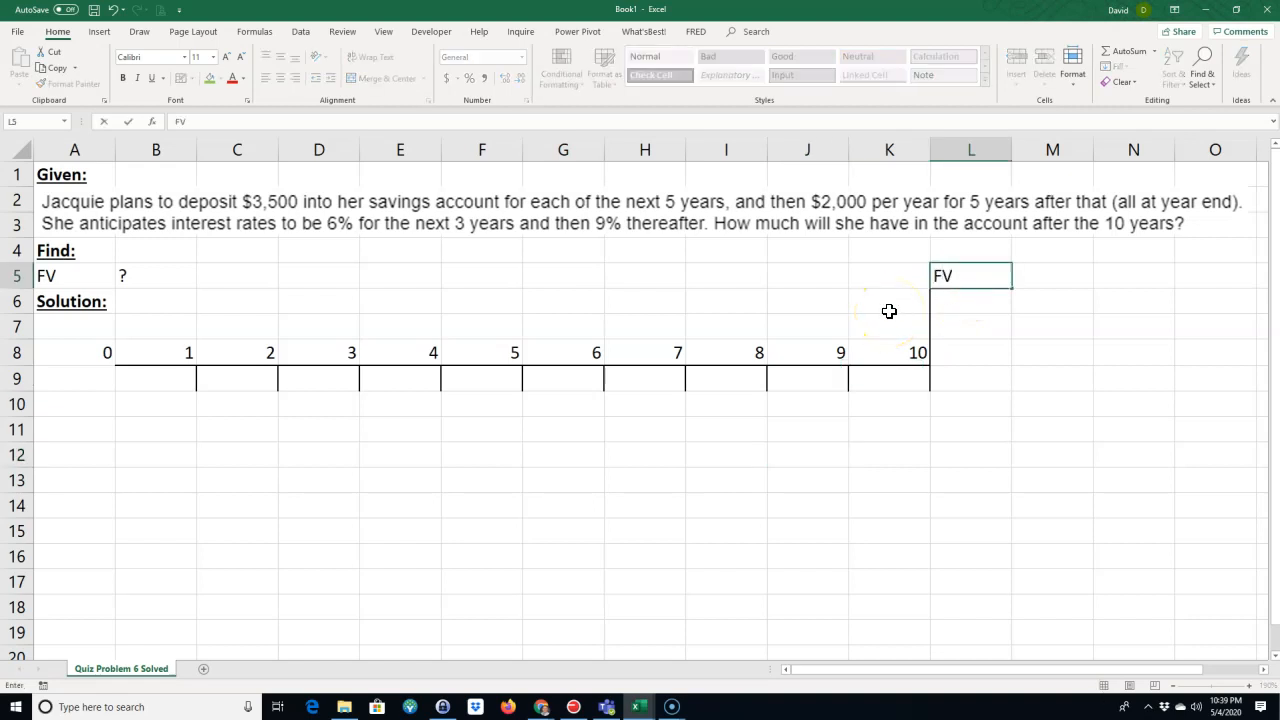
{"action": "key", "text": "Tab"}
{"action": "type", "text": "?"}
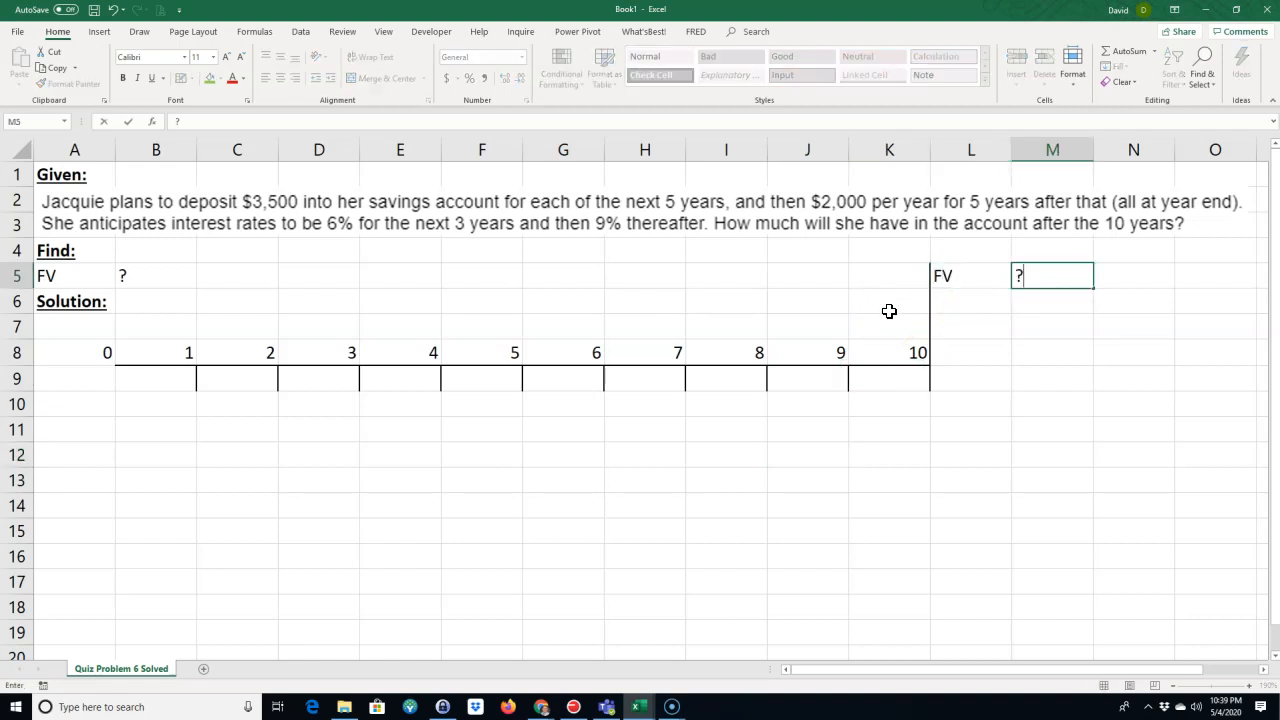
{"action": "key", "text": "Return"}
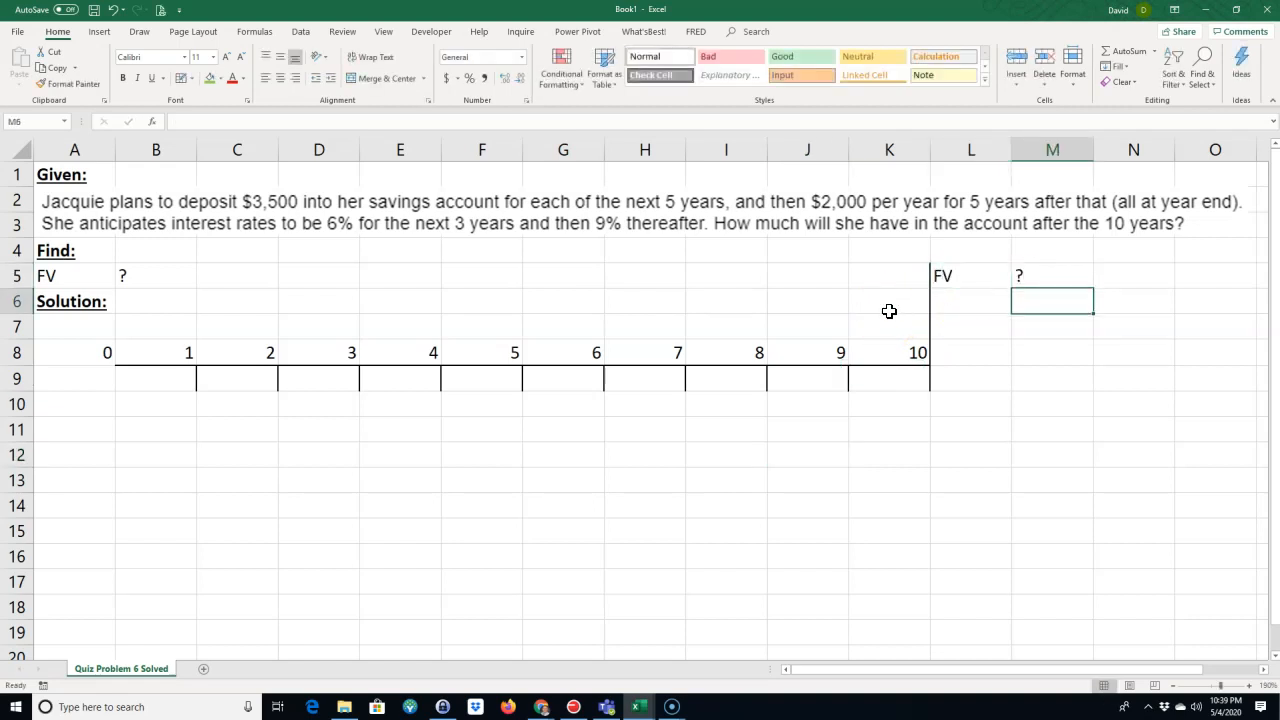
Enter a $3,500 deposit in B10 and fill it across to F10 for years 1 to 5
{"action": "left_click", "coordinate": [166, 409]}
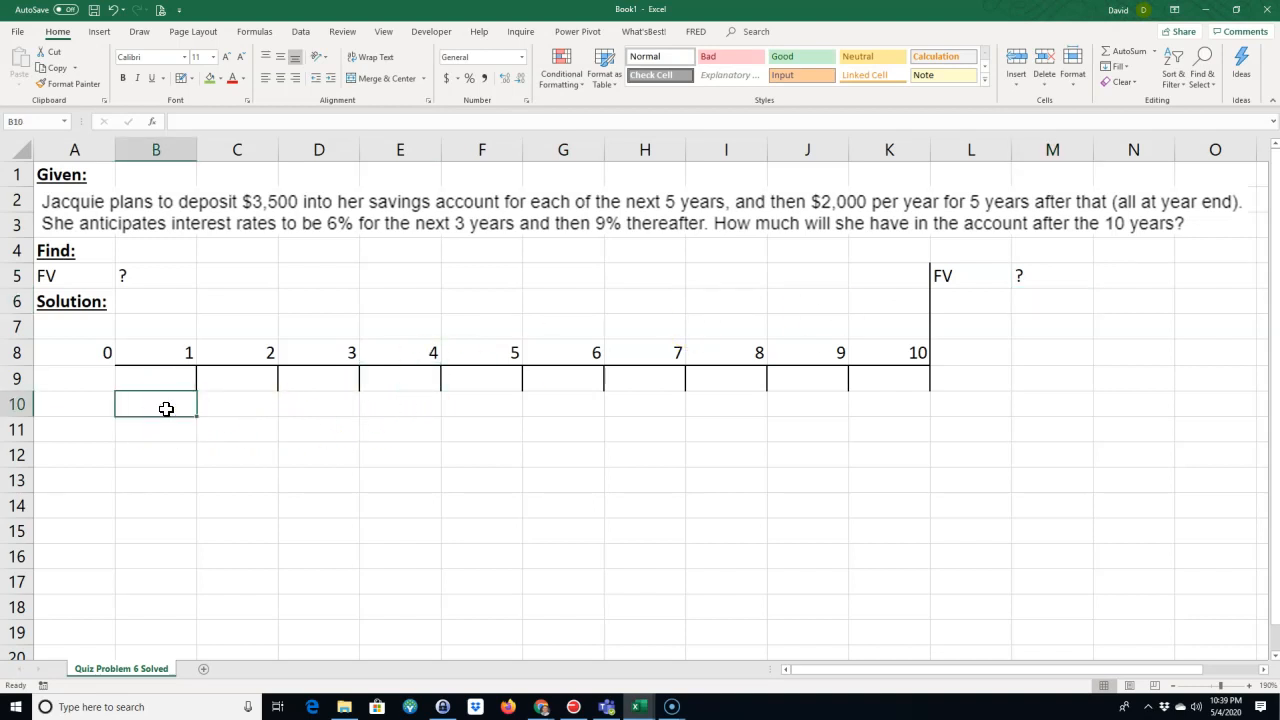
{"action": "type", "text": "$3500"}
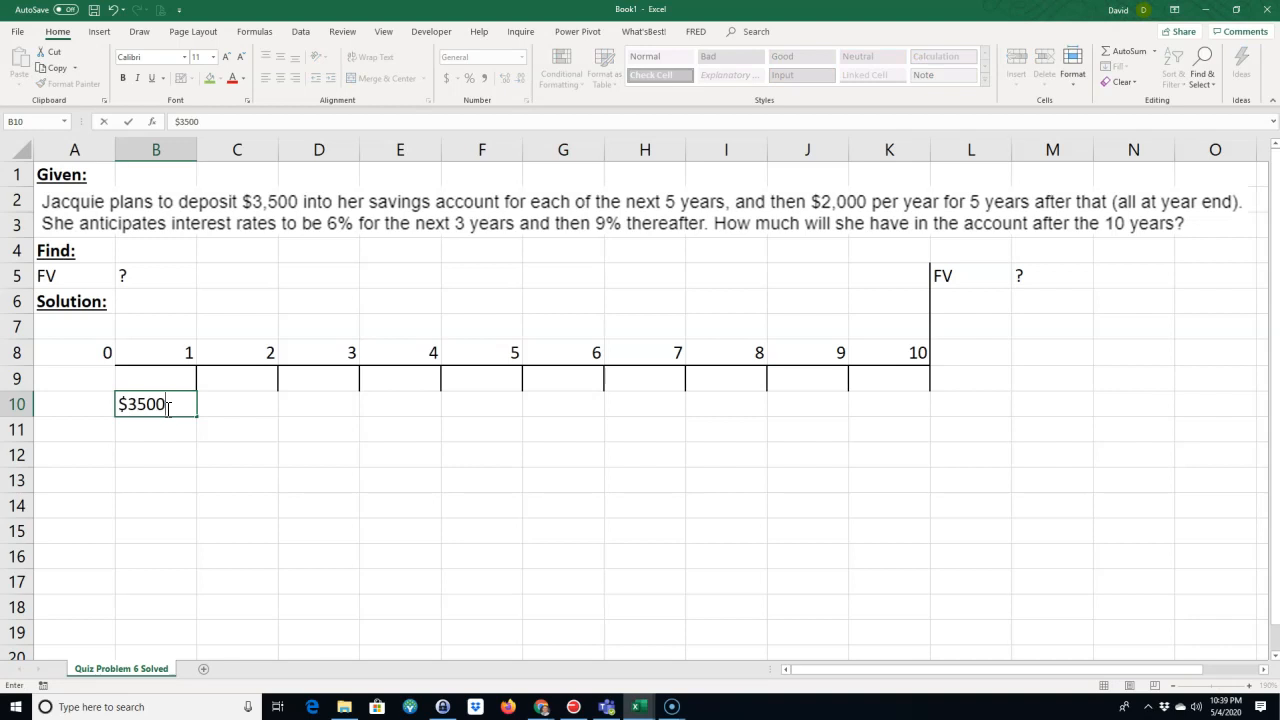
{"action": "key", "text": "Return"}
{"action": "left_click", "coordinate": [166, 409]}
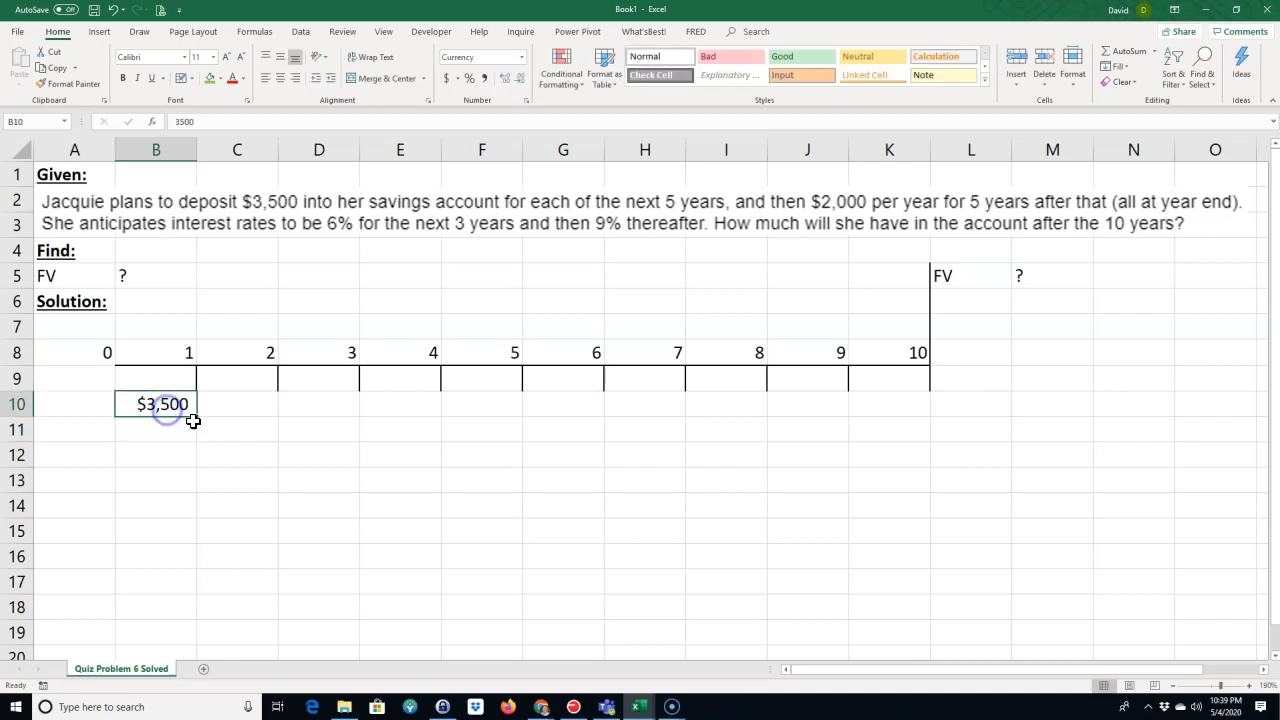
{"action": "left_click_drag", "start_coordinate": [198, 419], "coordinate": [522, 410]}
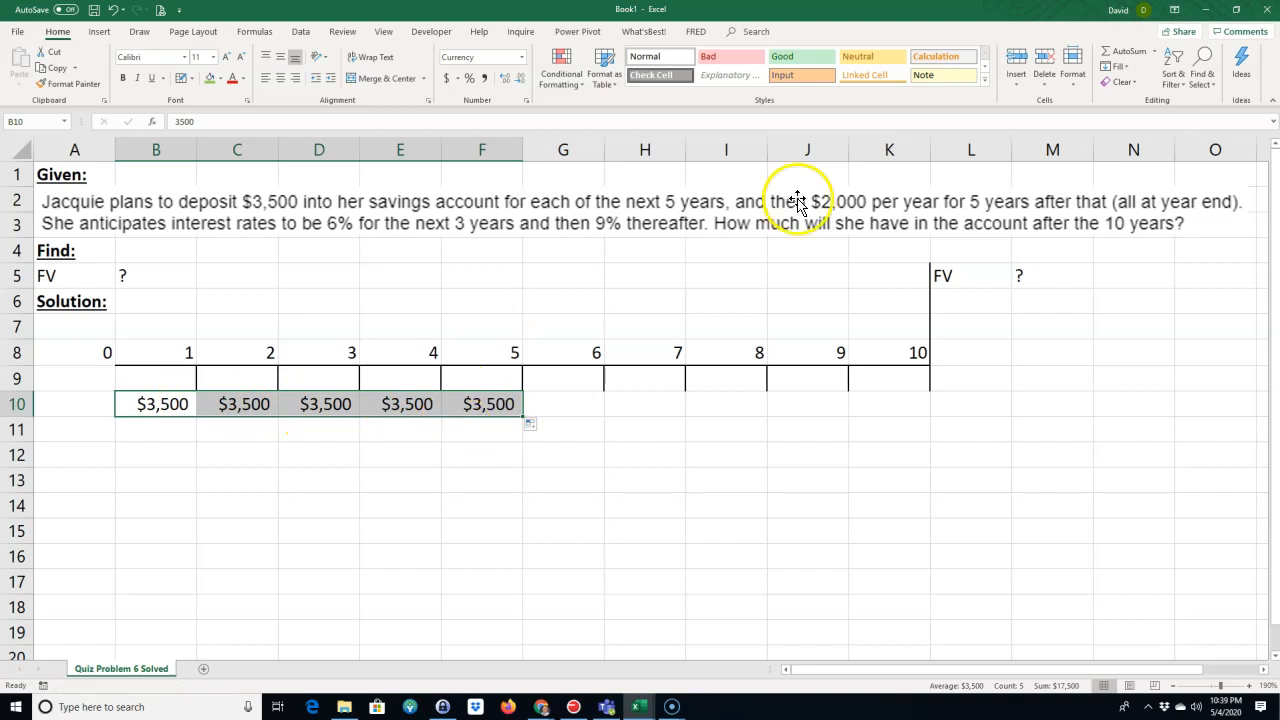
{"action": "left_click", "coordinate": [177, 440]}
{"action": "left_click", "coordinate": [181, 403]}
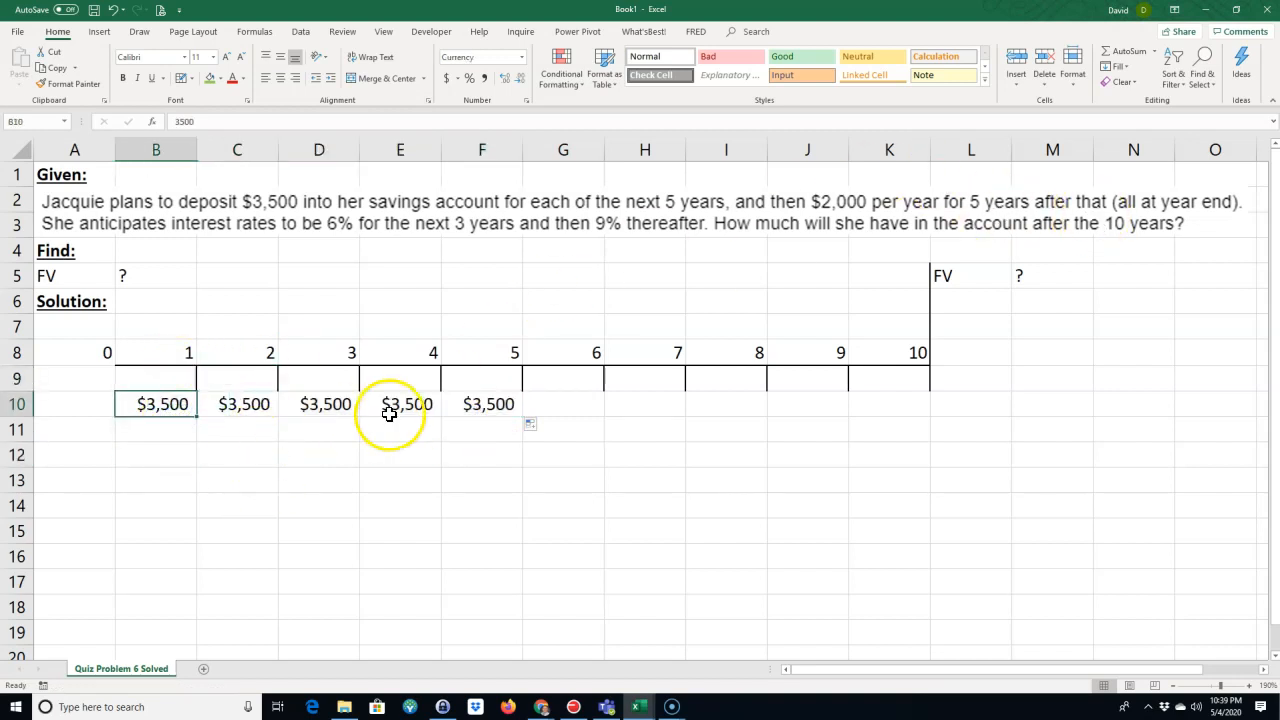
Enter a $2,000 deposit in G10 and fill it across to K10 for years 6 to 10
{"action": "left_click", "coordinate": [560, 405]}
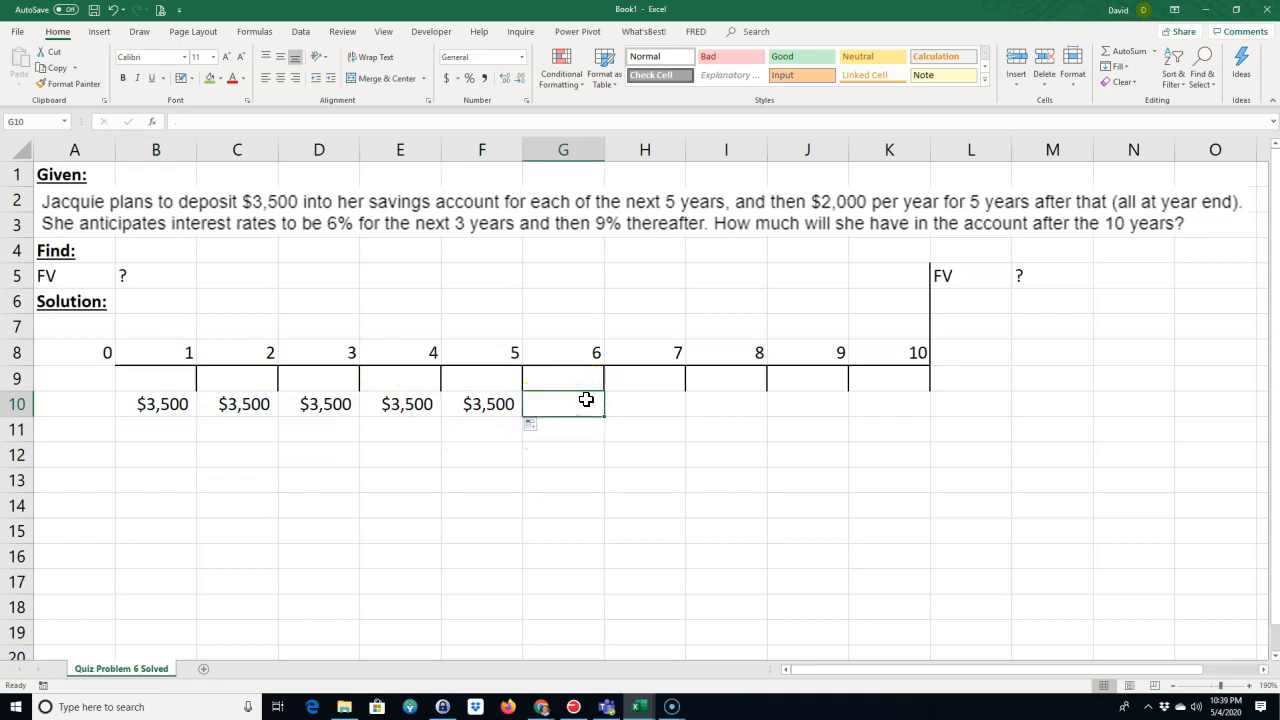
{"action": "type", "text": "$200-"}
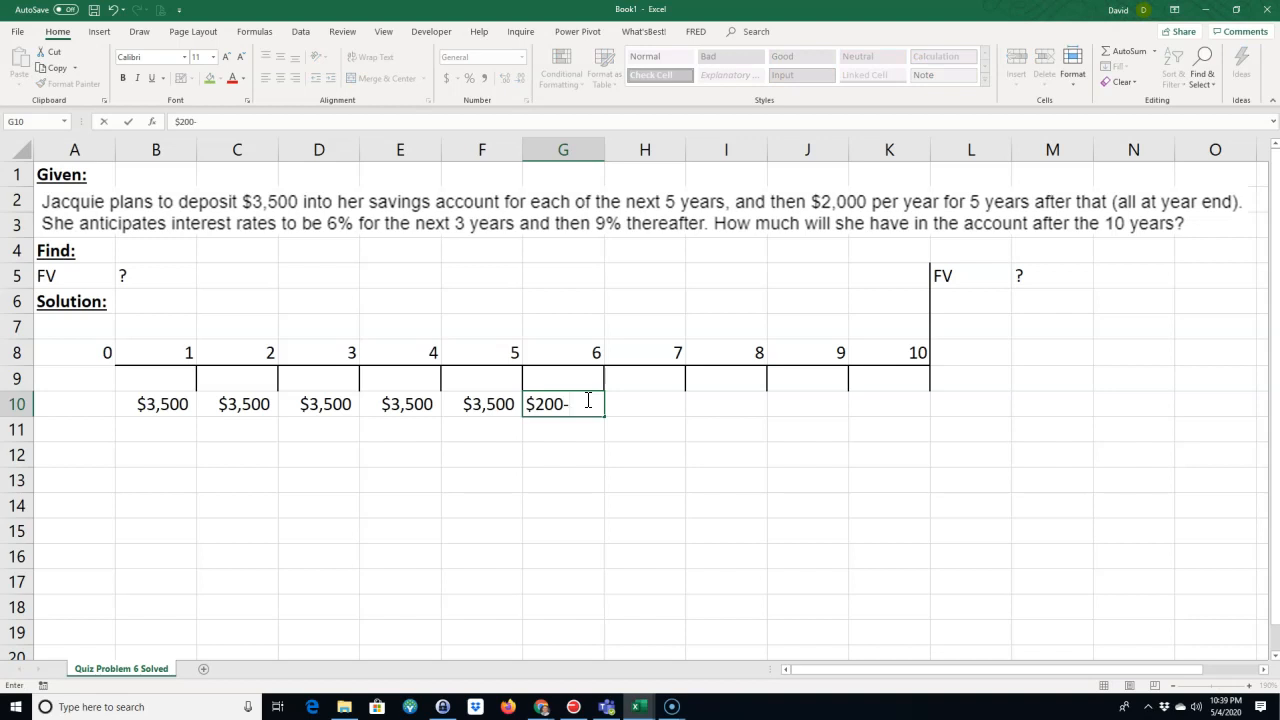
{"action": "key", "text": "Return"}
{"action": "double_click", "coordinate": [586, 400]}
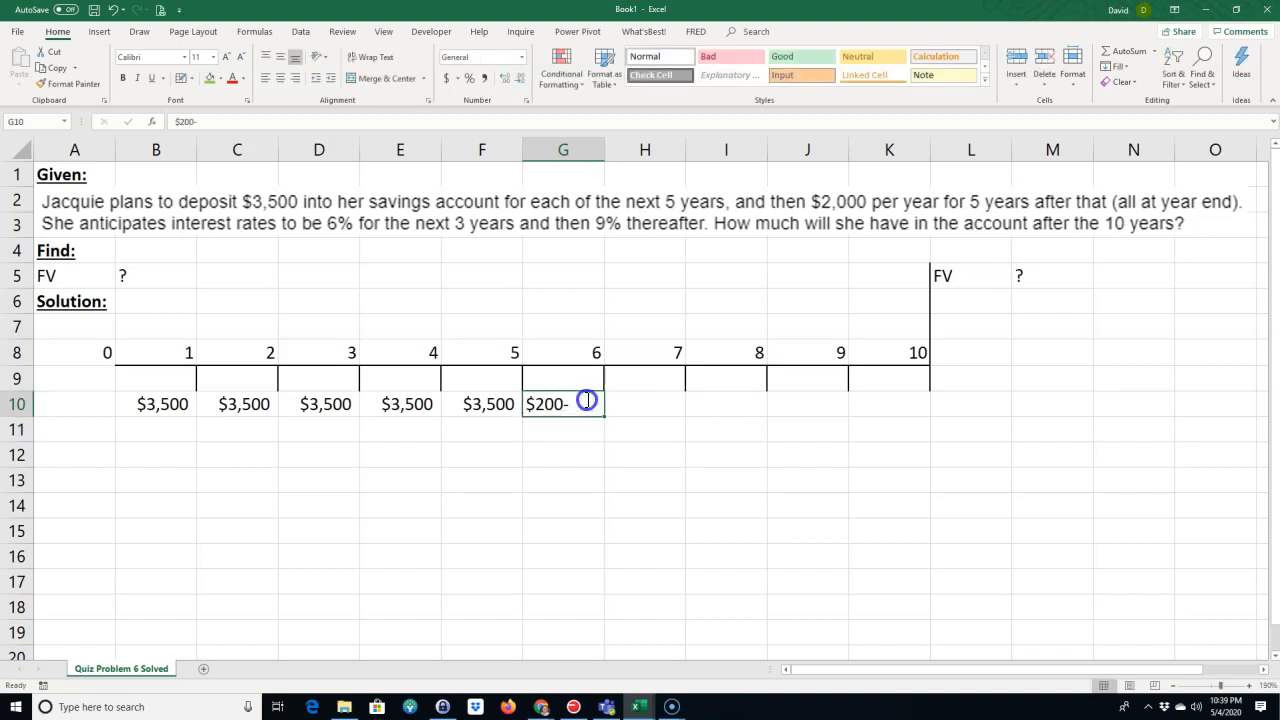
{"action": "type", "text": "0"}
{"action": "key", "text": "Return"}
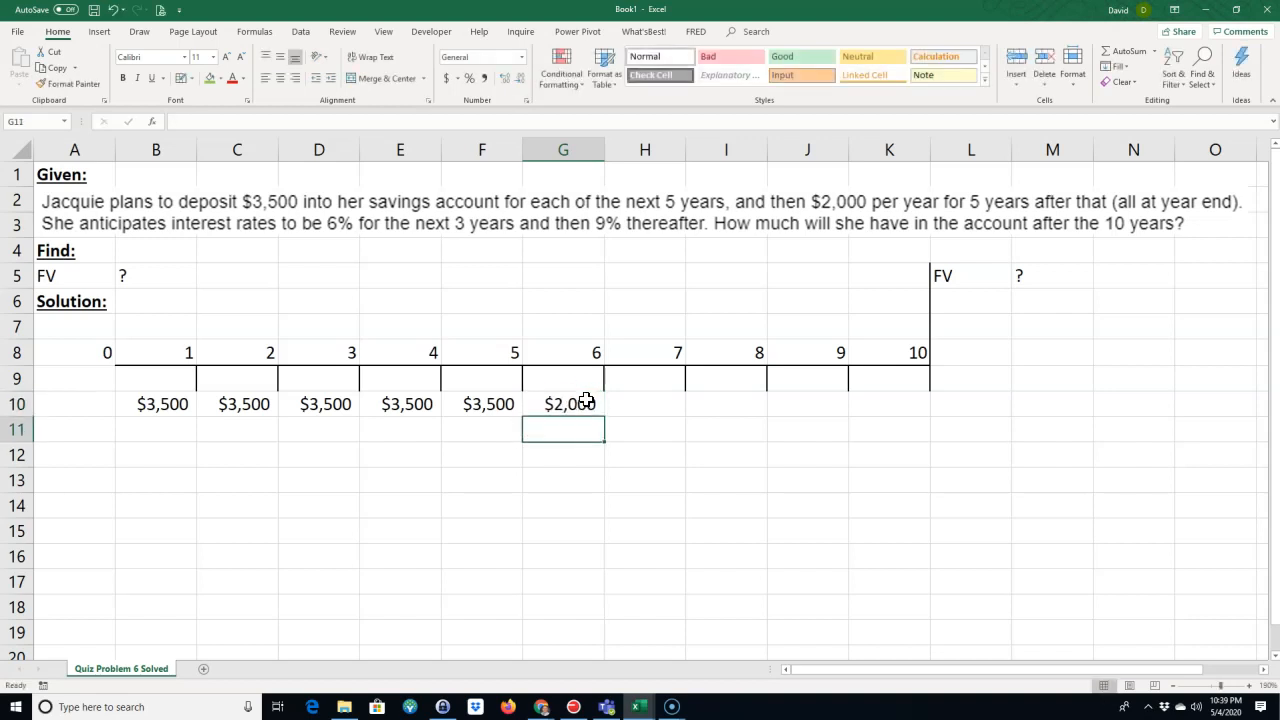
{"action": "left_click", "coordinate": [573, 400]}
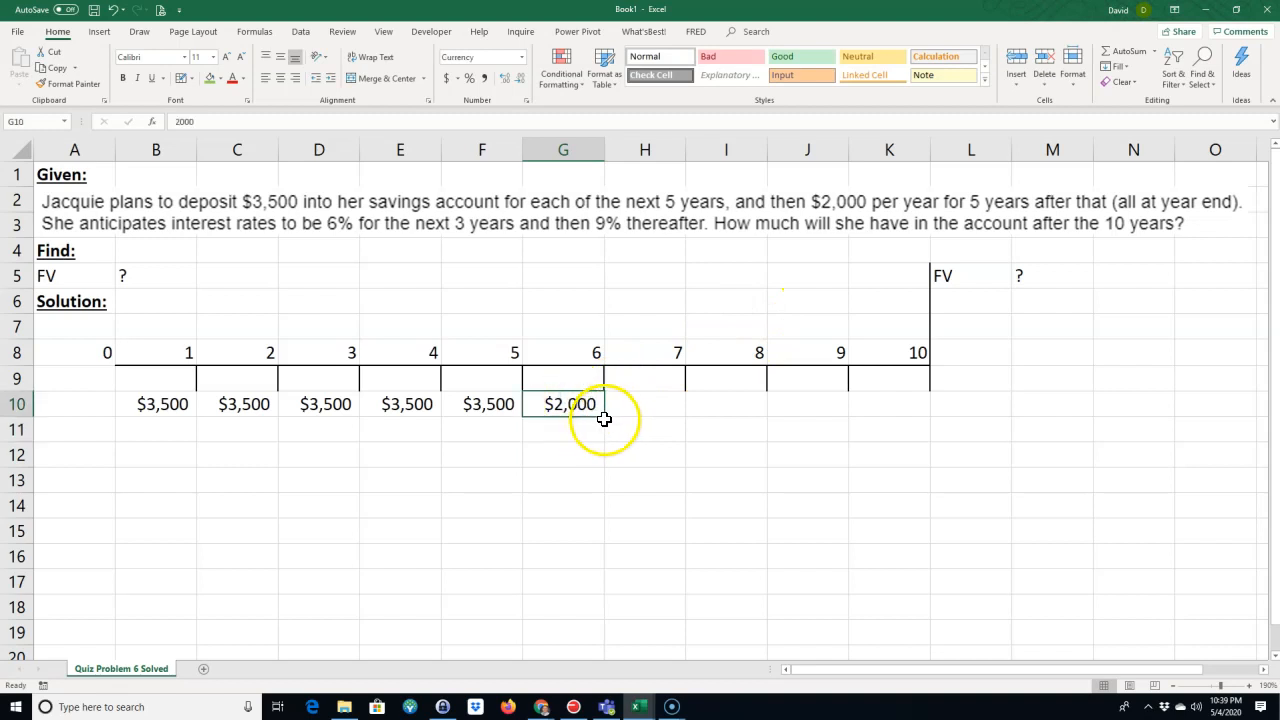
{"action": "left_click_drag", "start_coordinate": [604, 418], "coordinate": [947, 426]}
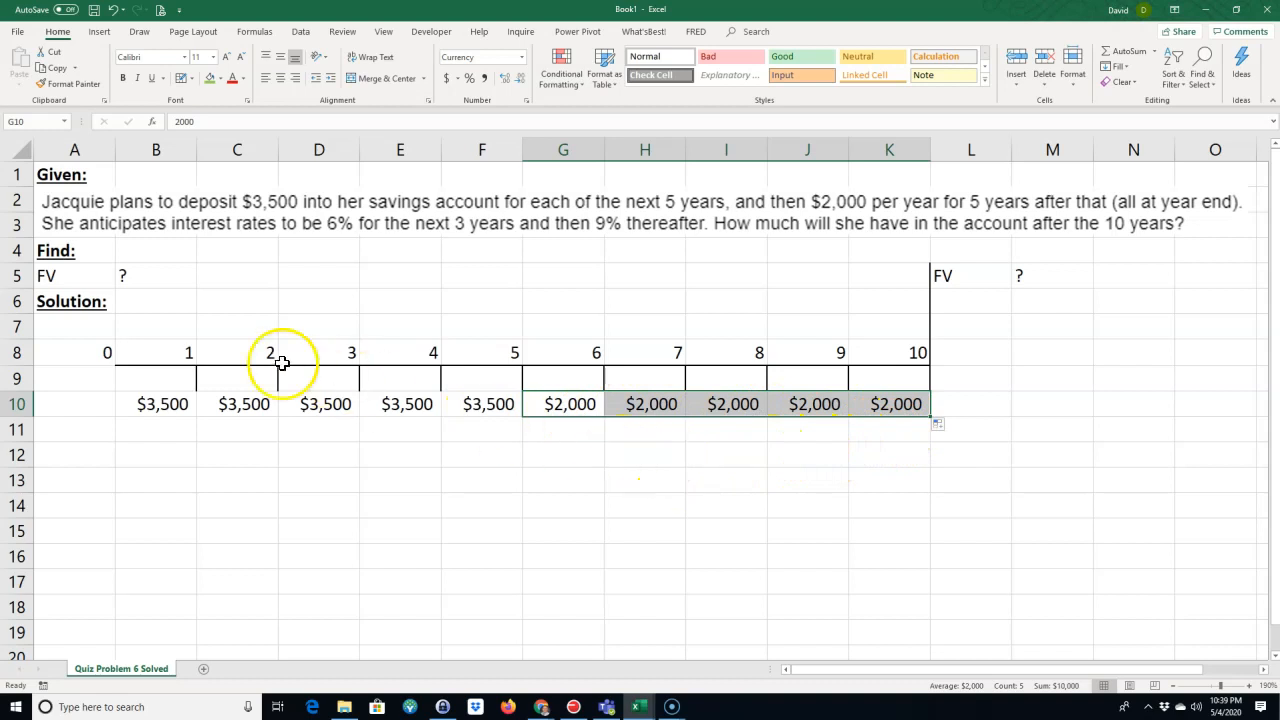
Enter the 6% interest rate in B7 above year 1 and fill it across to D7 for years 1 to 3
{"action": "left_click", "coordinate": [168, 326]}
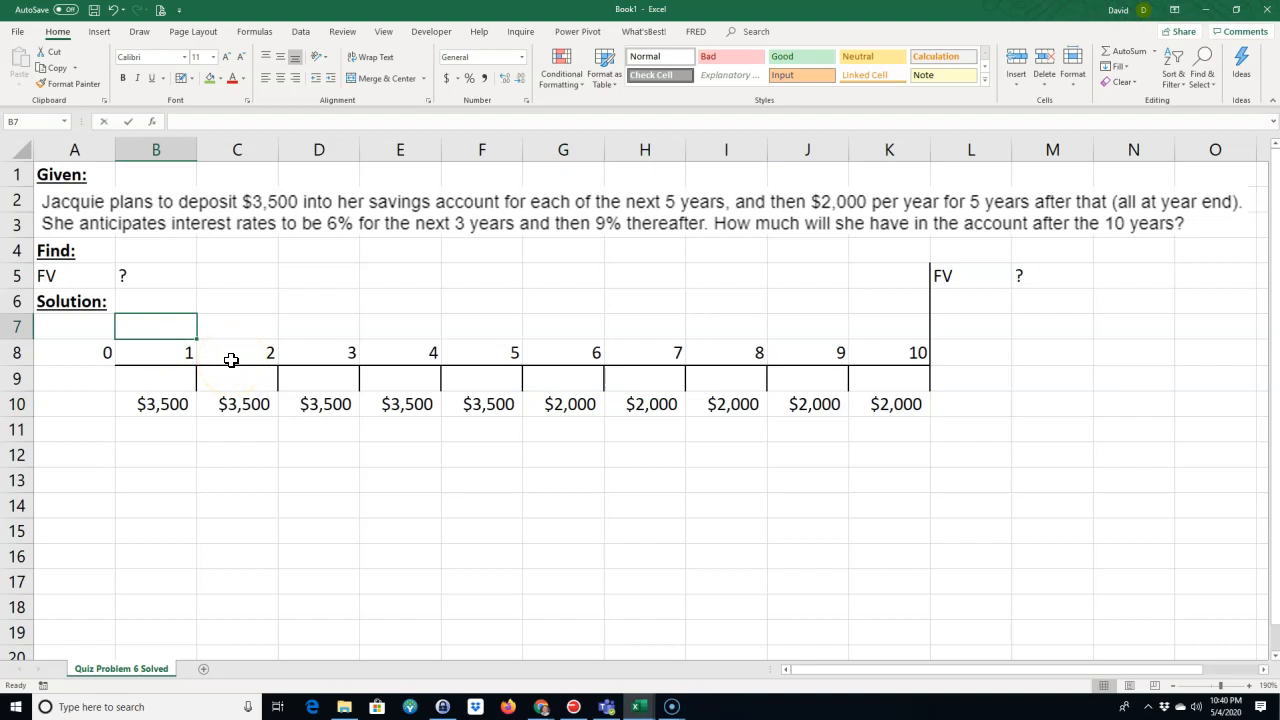
{"action": "type", "text": "6%"}
{"action": "key", "text": "Return"}
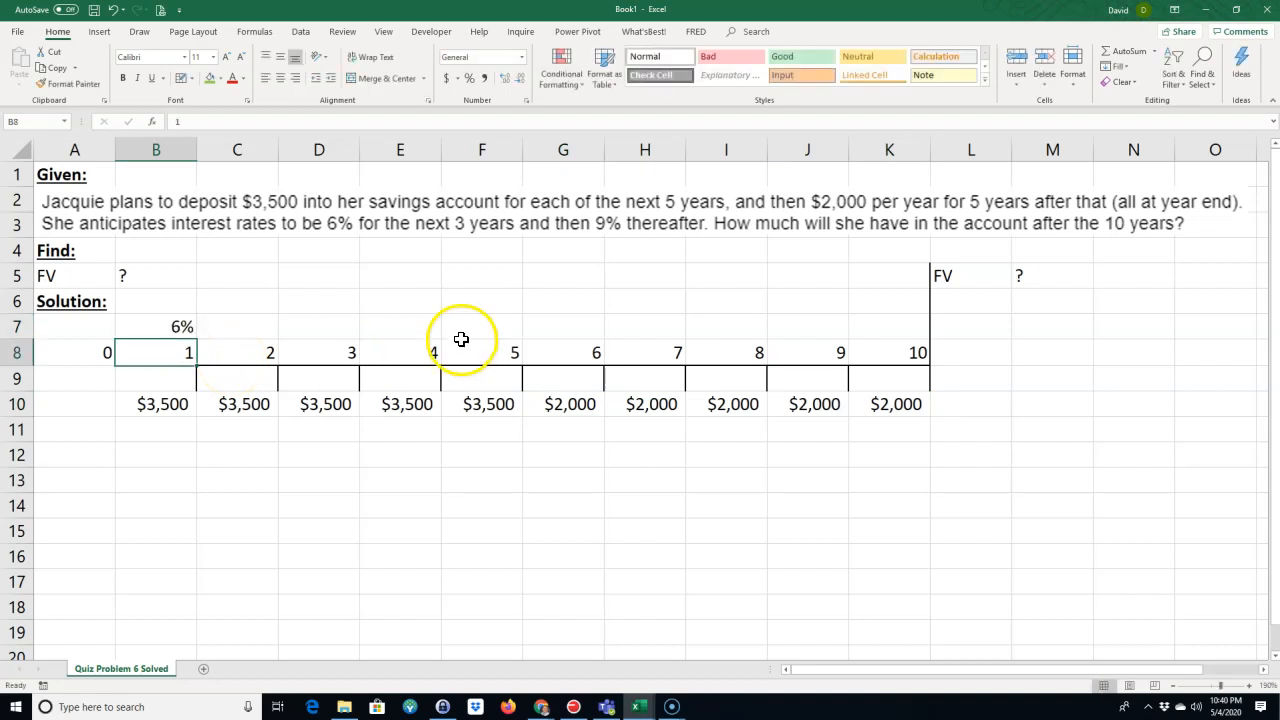
{"action": "left_click", "coordinate": [151, 330]}
{"action": "left_click_drag", "start_coordinate": [200, 339], "coordinate": [323, 333]}
Enter the 9% interest rate in E7 above year 4 and fill it across to K7 for years 4 to 10
{"action": "left_click", "coordinate": [406, 327]}
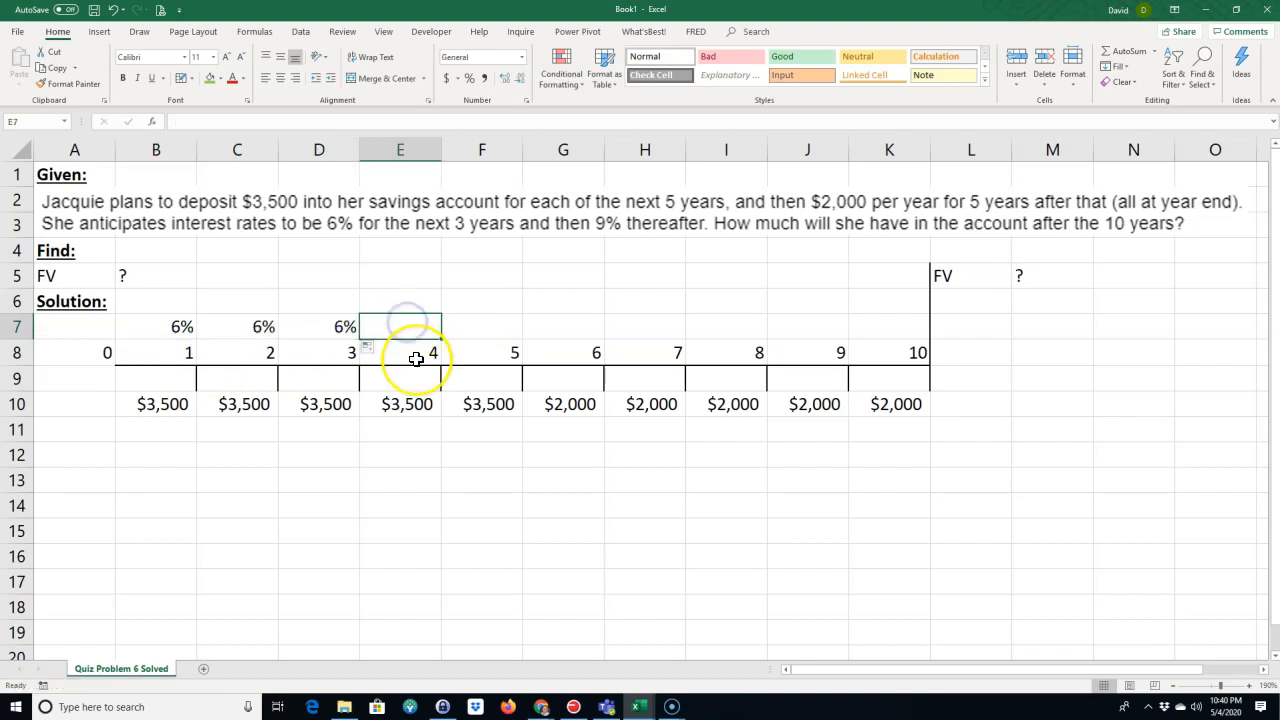
{"action": "type", "text": "9"}
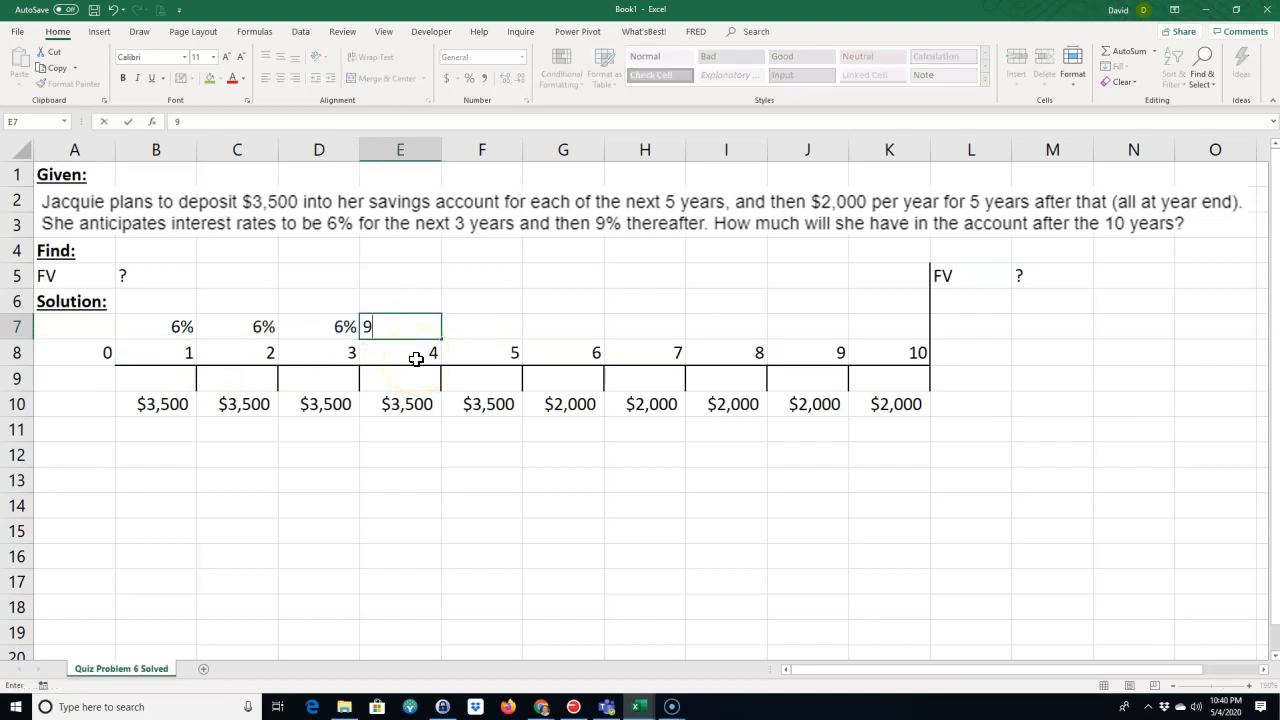
{"action": "type", "text": "%"}
{"action": "key", "text": "Return"}
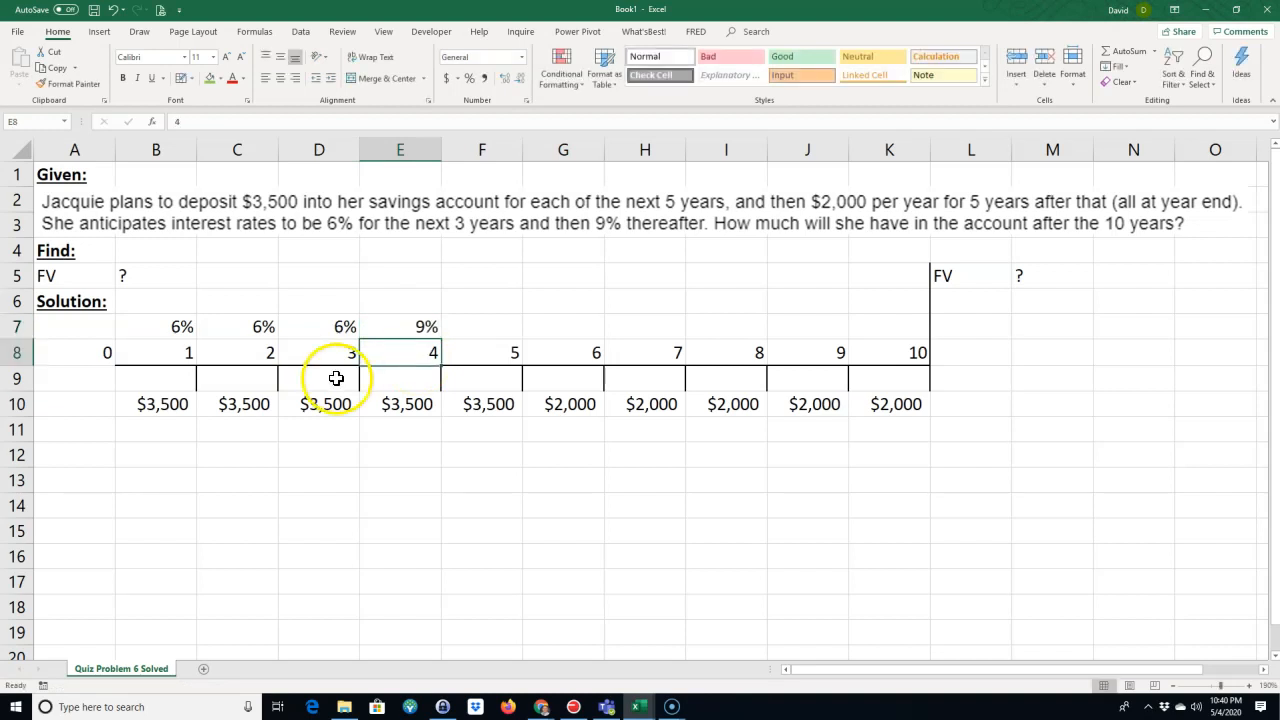
{"action": "left_click", "coordinate": [416, 328]}
{"action": "left_click_drag", "start_coordinate": [443, 340], "coordinate": [899, 329]}
{"action": "left_click", "coordinate": [713, 500]}
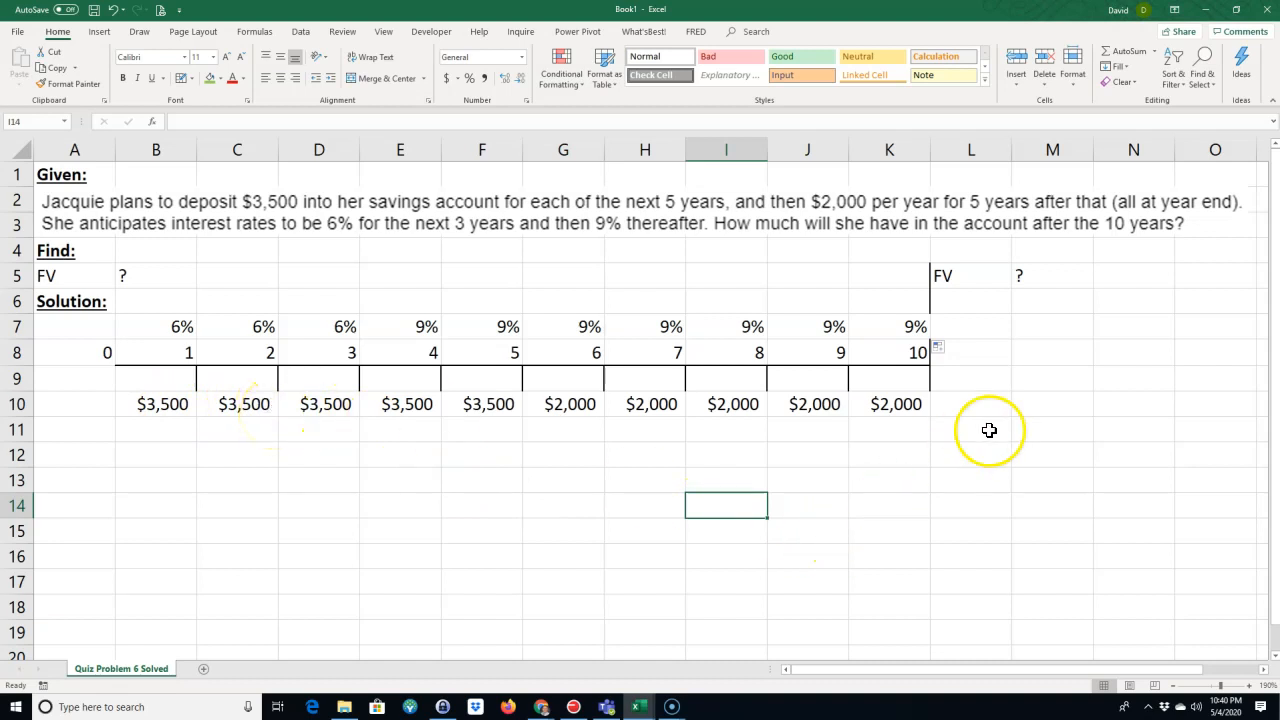
Redraw the missing vertical border at the right edge of K7 and stop drawing borders
{"action": "left_click", "coordinate": [957, 299]}
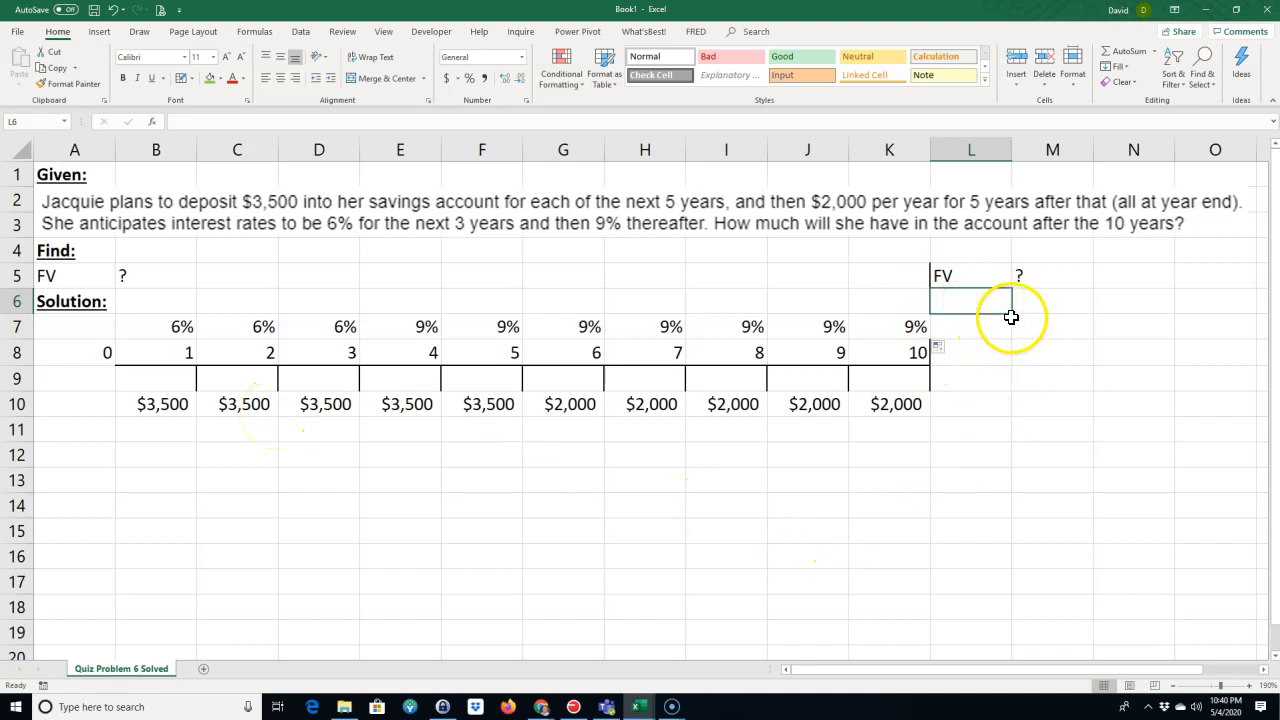
{"action": "left_click_drag", "start_coordinate": [1011, 313], "coordinate": [1013, 331]}
{"action": "left_click", "coordinate": [983, 408]}
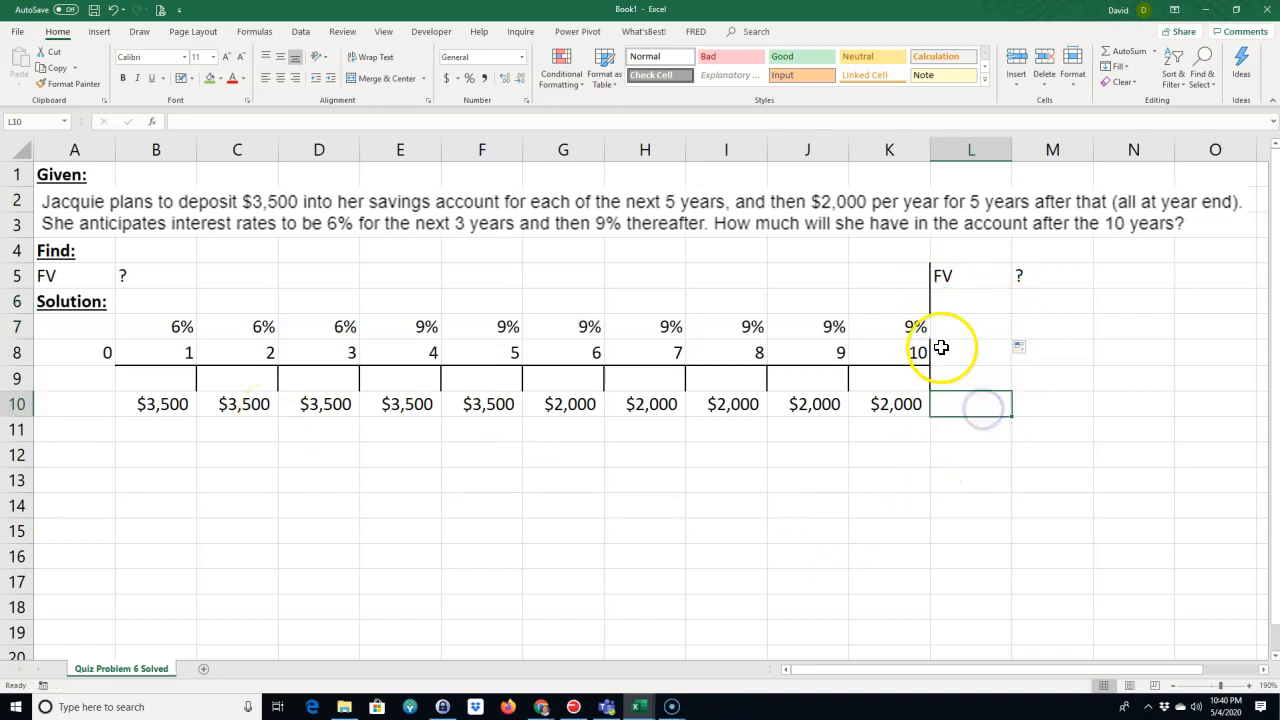
{"action": "left_click", "coordinate": [184, 82]}
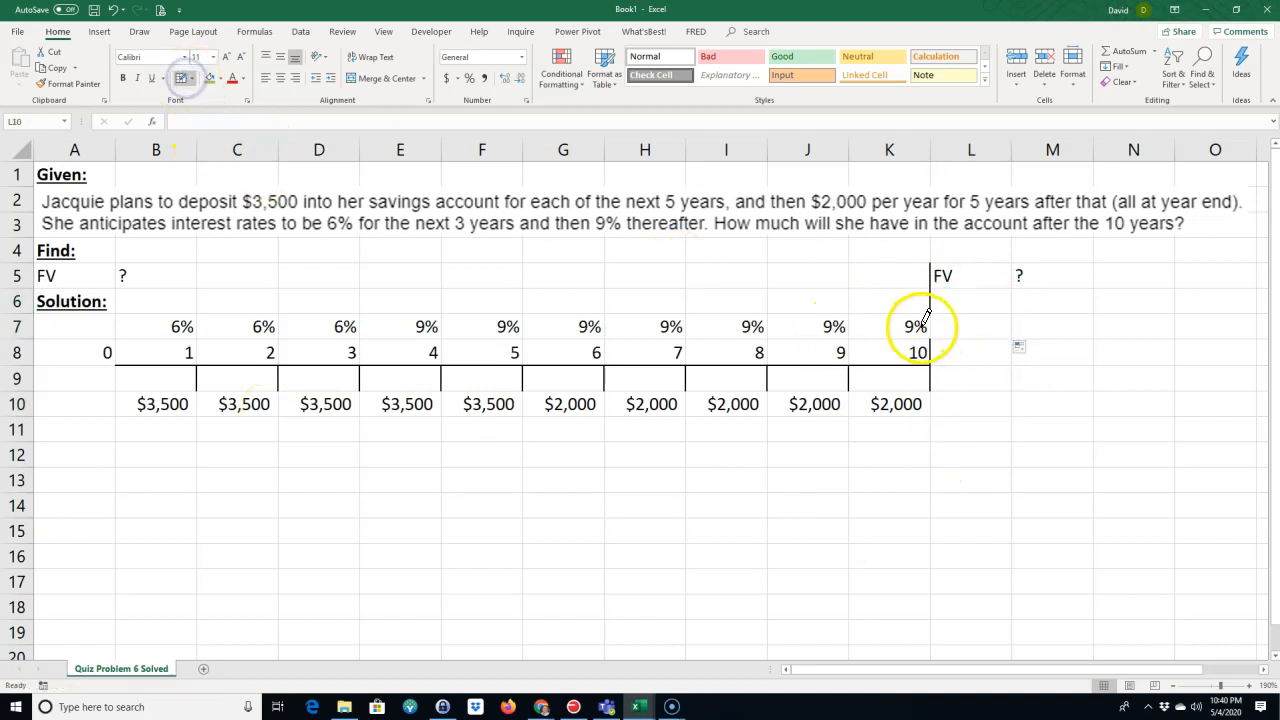
{"action": "key", "text": "Escape"}
{"action": "left_click", "coordinate": [394, 503]}
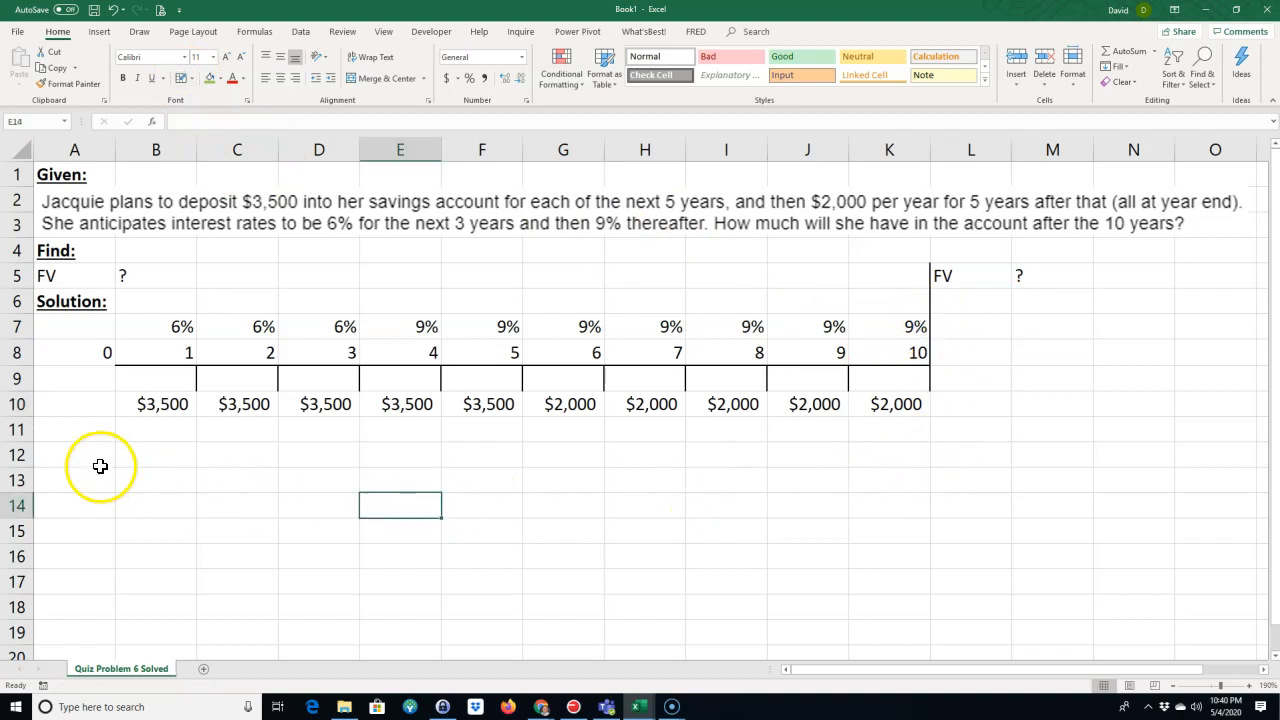
Label A12 as FV for the row below the deposits
{"action": "left_click", "coordinate": [69, 436]}
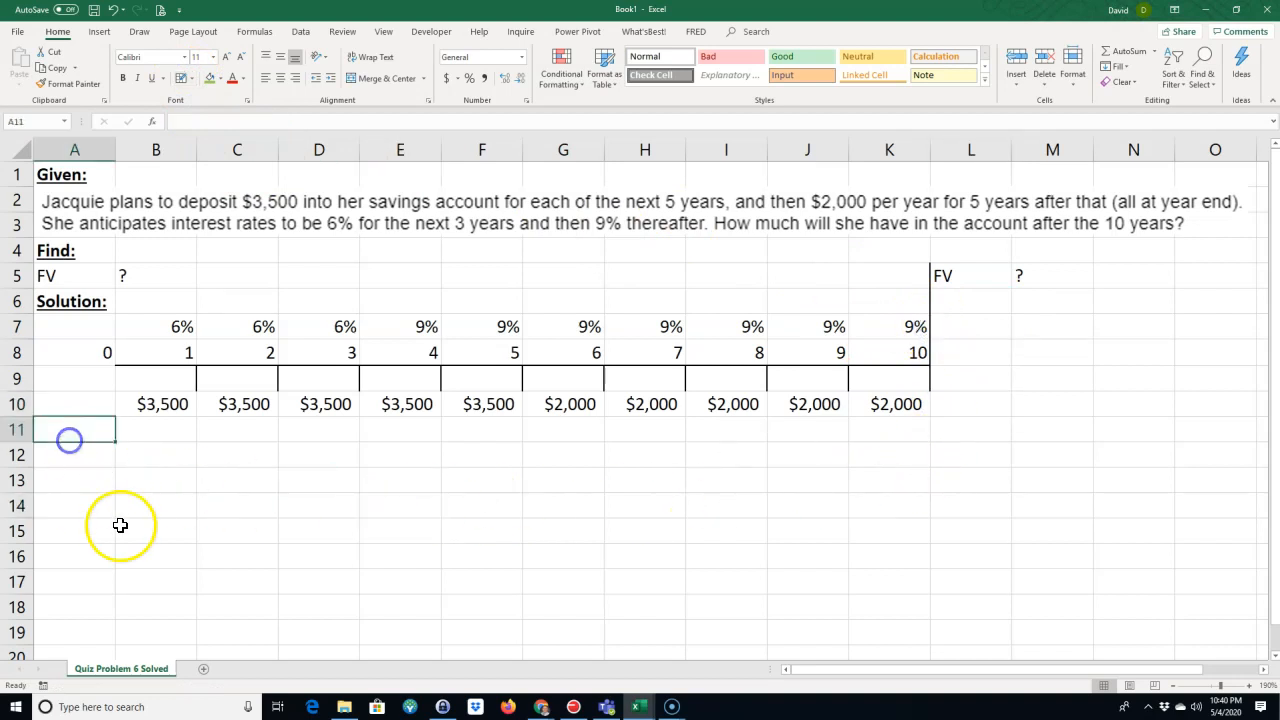
{"action": "left_click", "coordinate": [156, 405]}
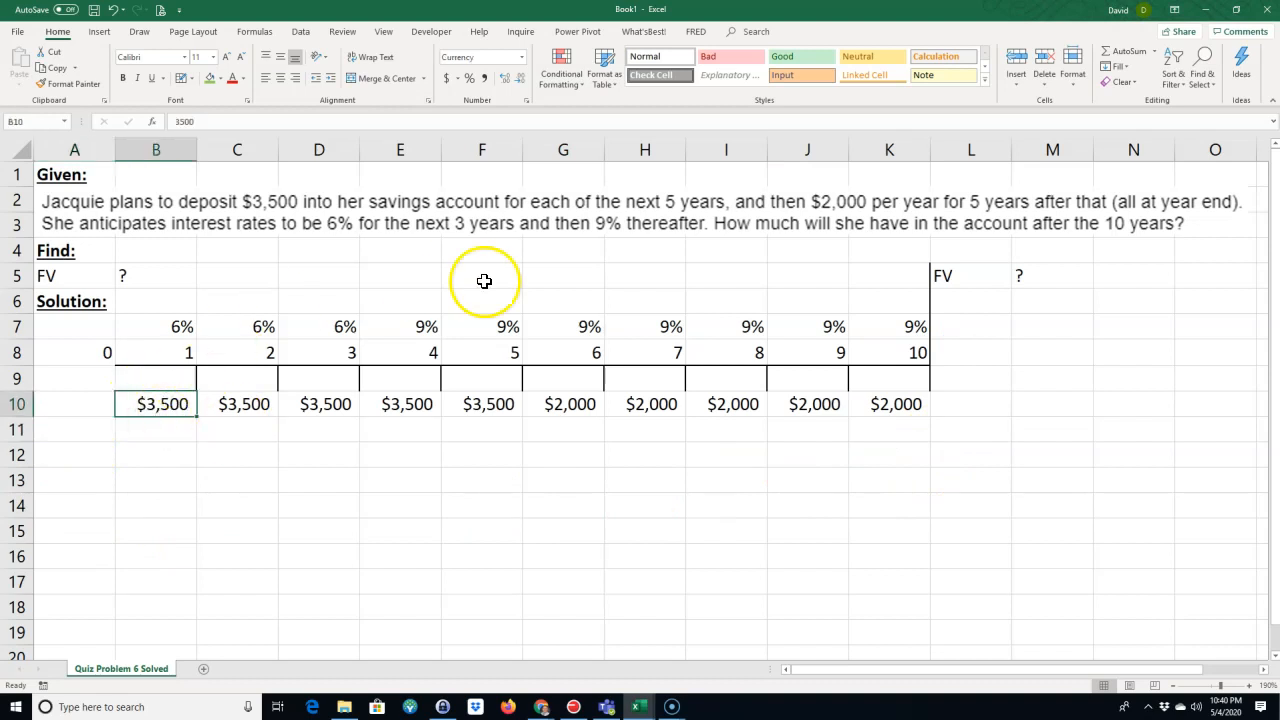
{"action": "left_click", "coordinate": [86, 455]}
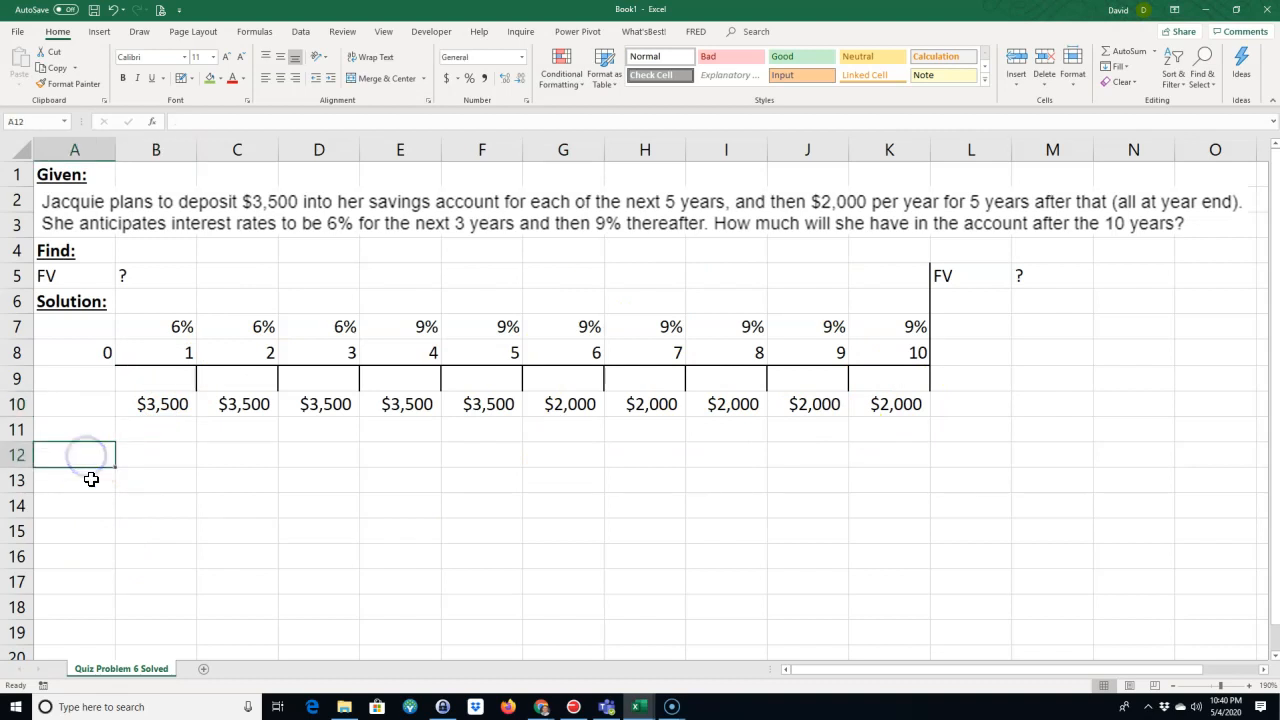
{"action": "type", "text": "FV"}
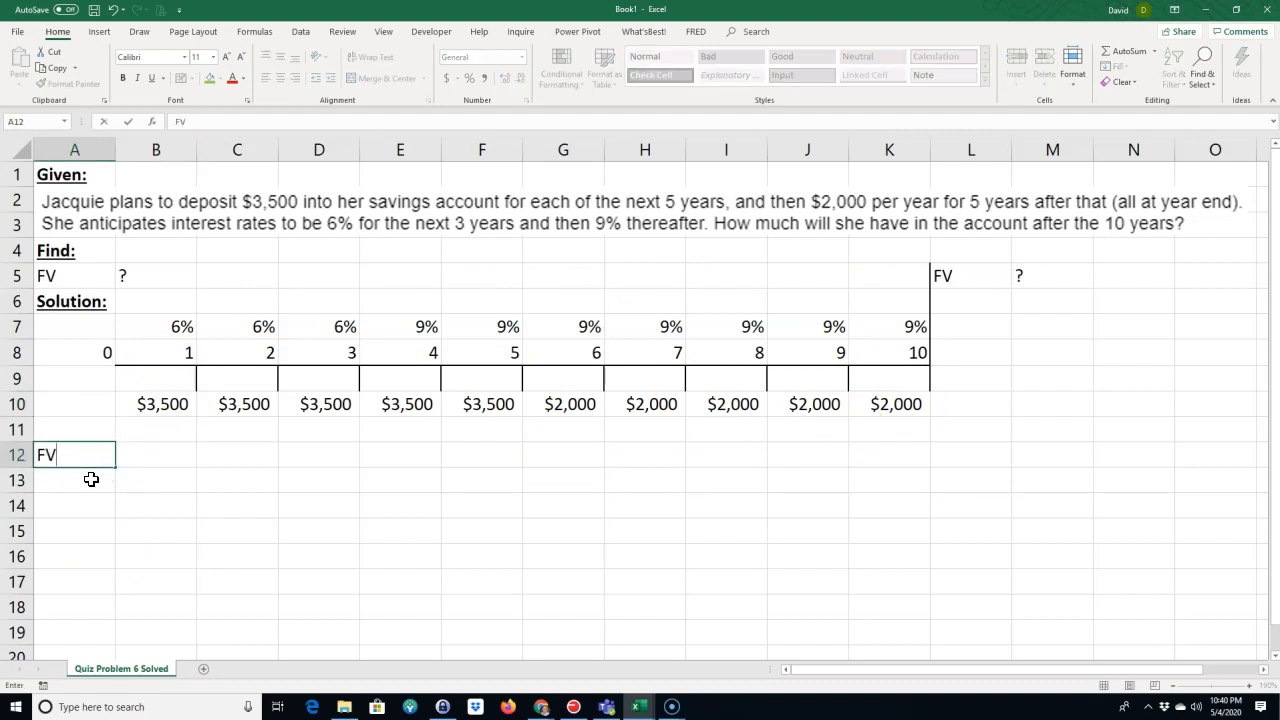
{"action": "key", "text": "Tab"}
{"action": "left_click", "coordinate": [164, 403]}
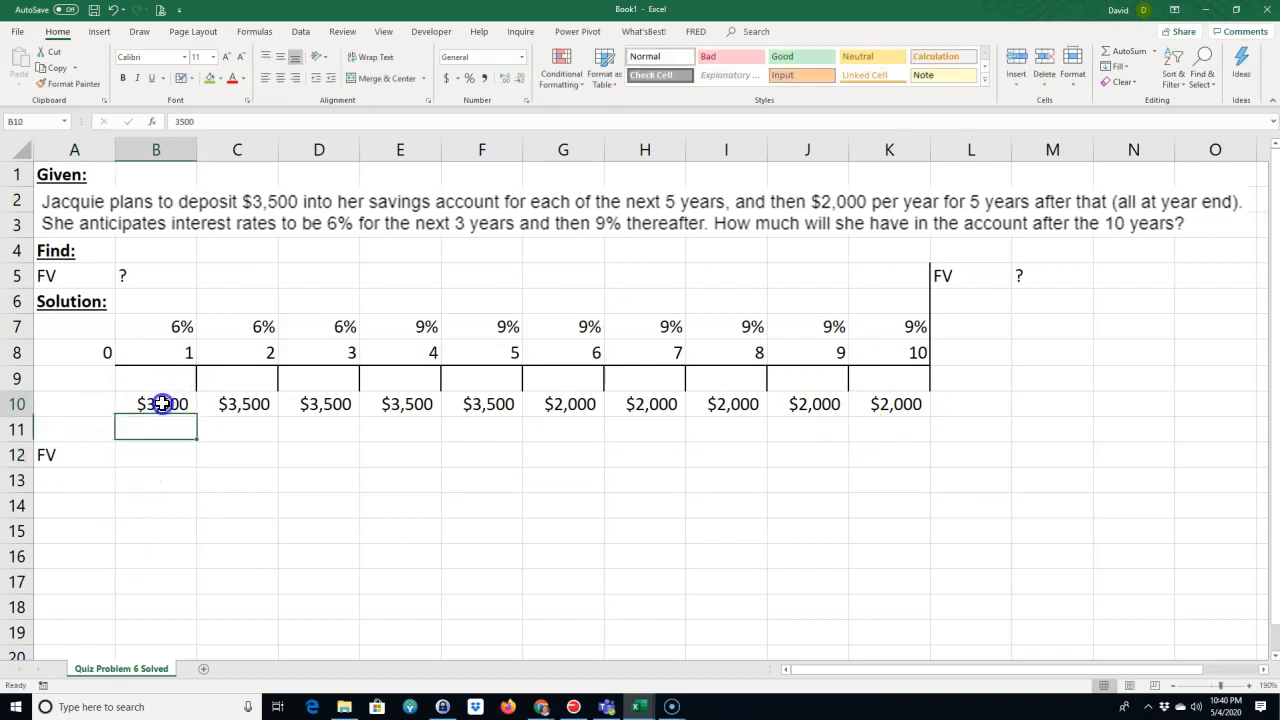
{"action": "left_click", "coordinate": [158, 453]}
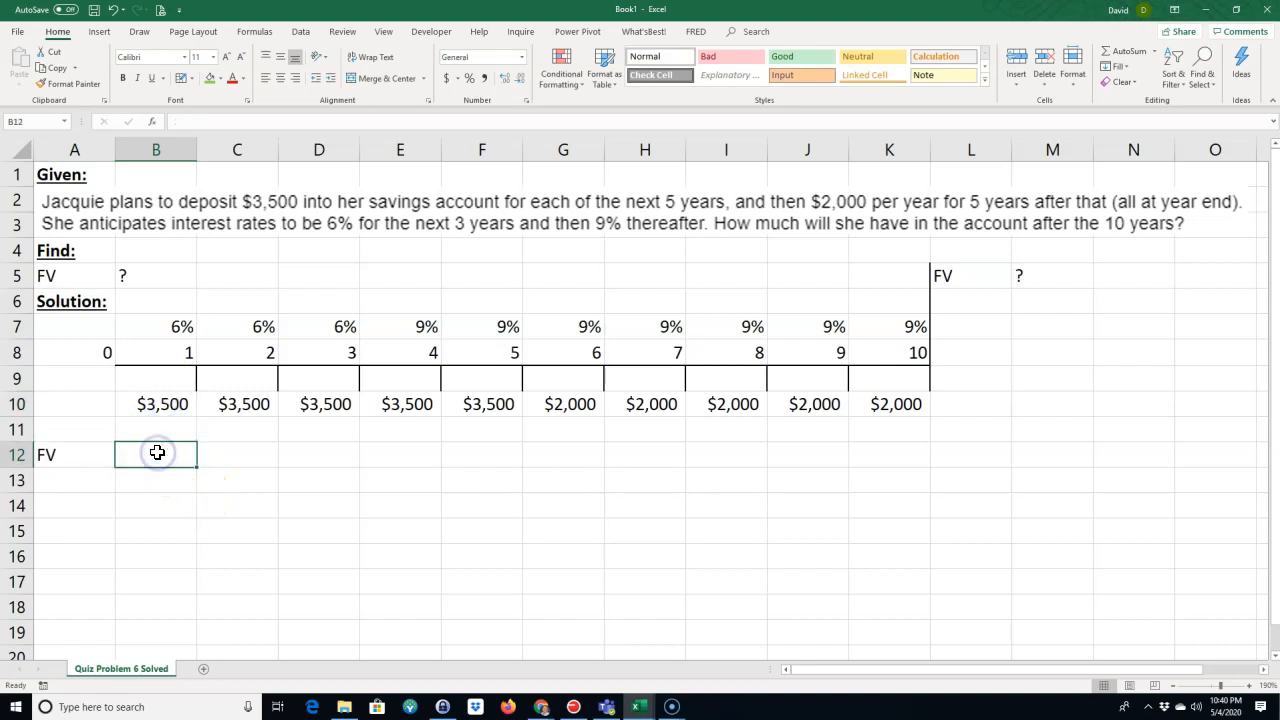
Write the formula note FV = PV*(1+r)^n in A11 and move it to M7 beside the timeline
{"action": "left_click", "coordinate": [55, 428]}
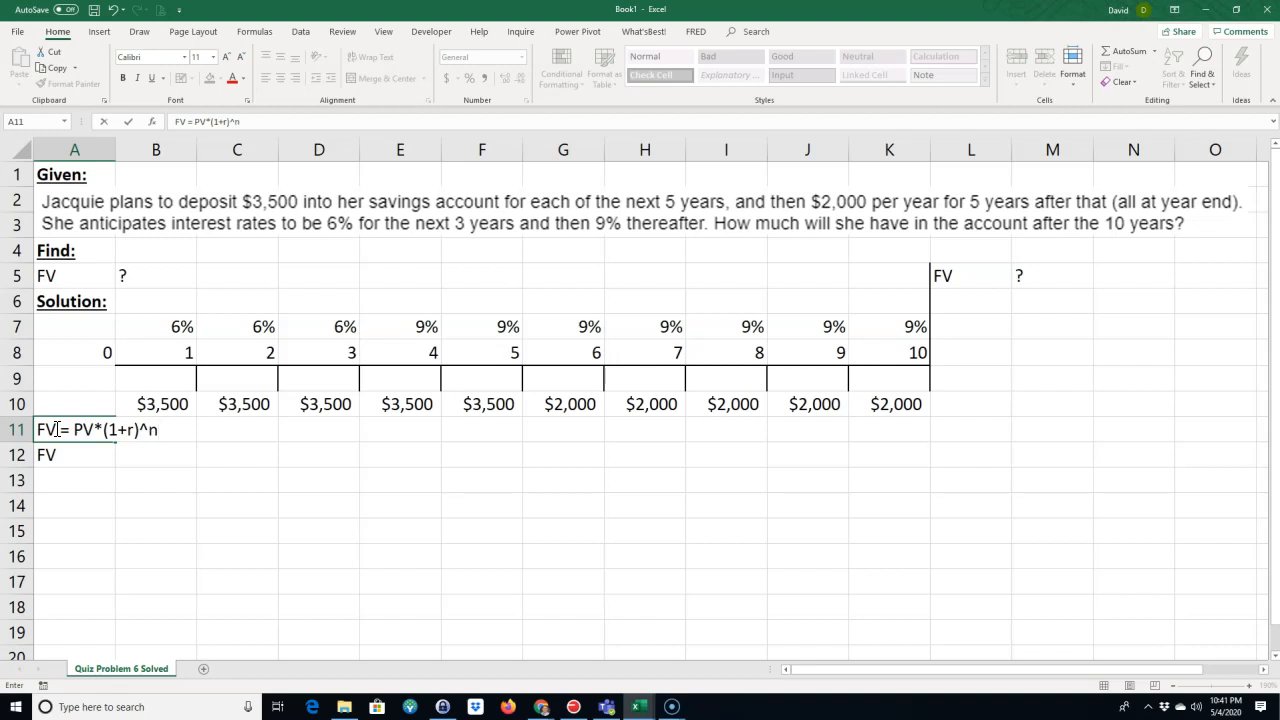
{"action": "key", "text": "Return"}
{"action": "left_click_drag", "start_coordinate": [48, 429], "coordinate": [1017, 337]}
{"action": "left_click", "coordinate": [994, 450]}
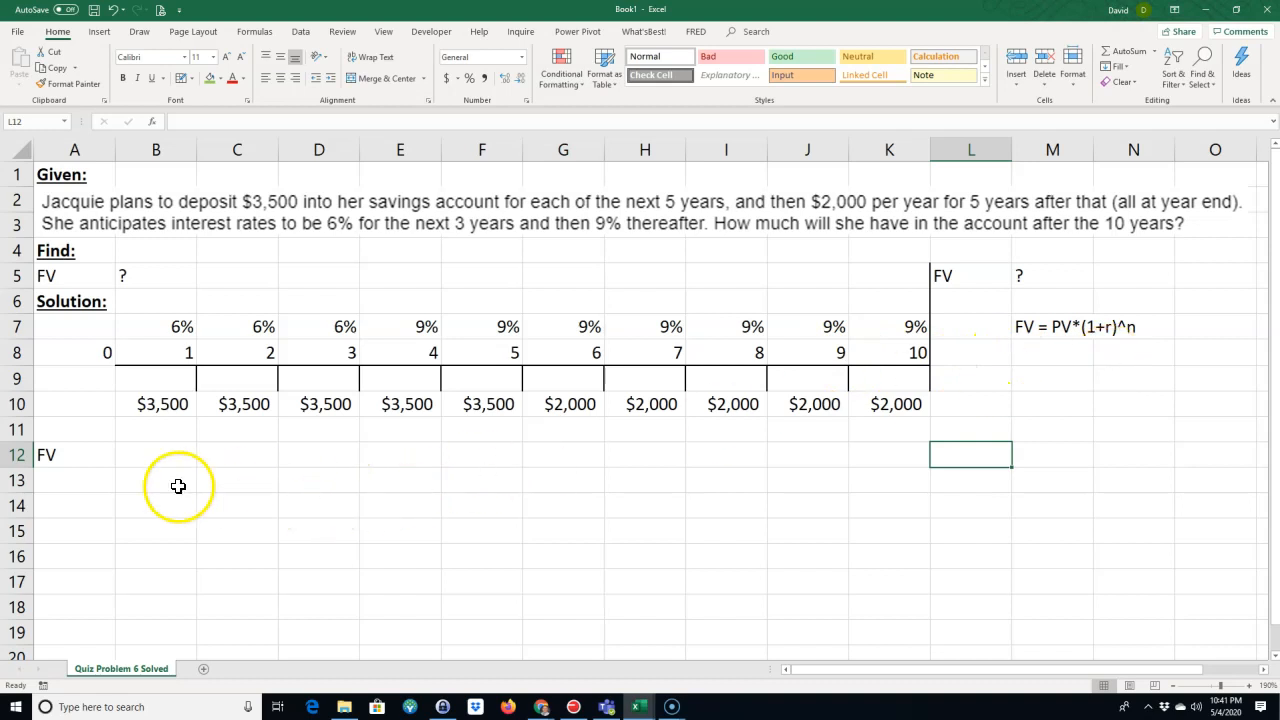
{"action": "left_click", "coordinate": [161, 457]}
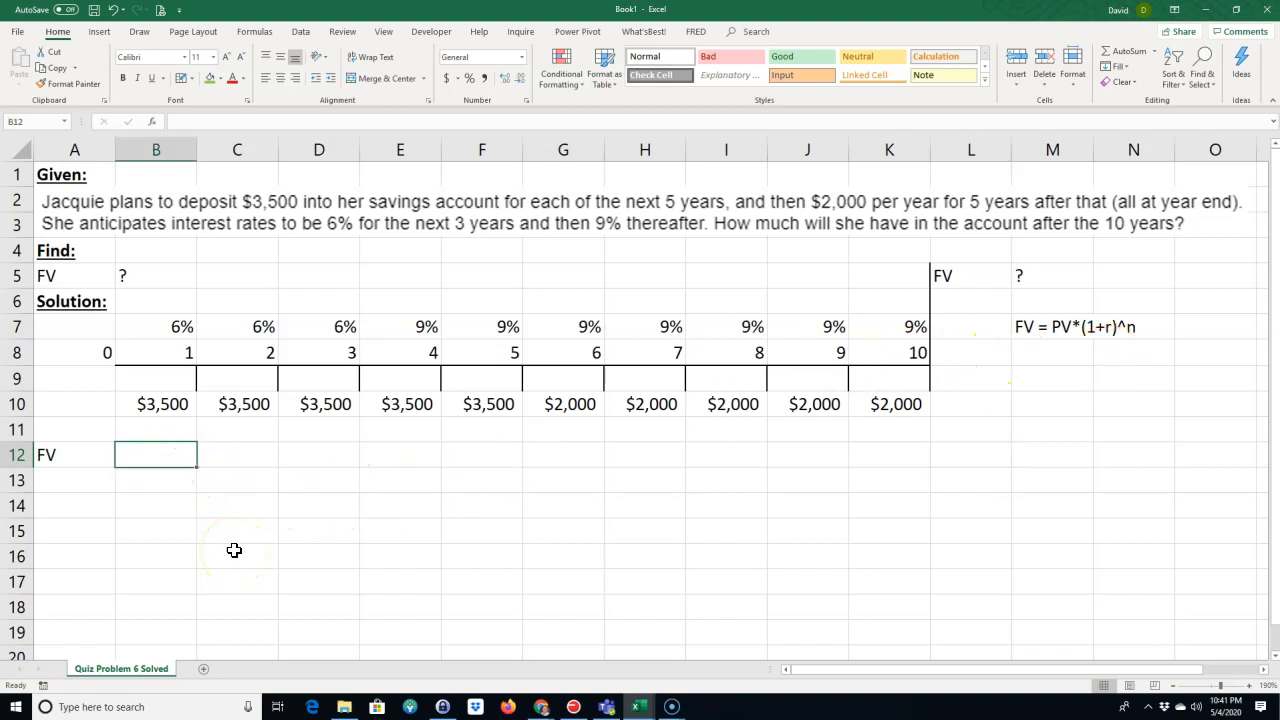
{"action": "left_click_drag", "start_coordinate": [165, 326], "coordinate": [878, 326]}
{"action": "left_click_drag", "start_coordinate": [178, 327], "coordinate": [891, 328]}
{"action": "left_click", "coordinate": [528, 453]}
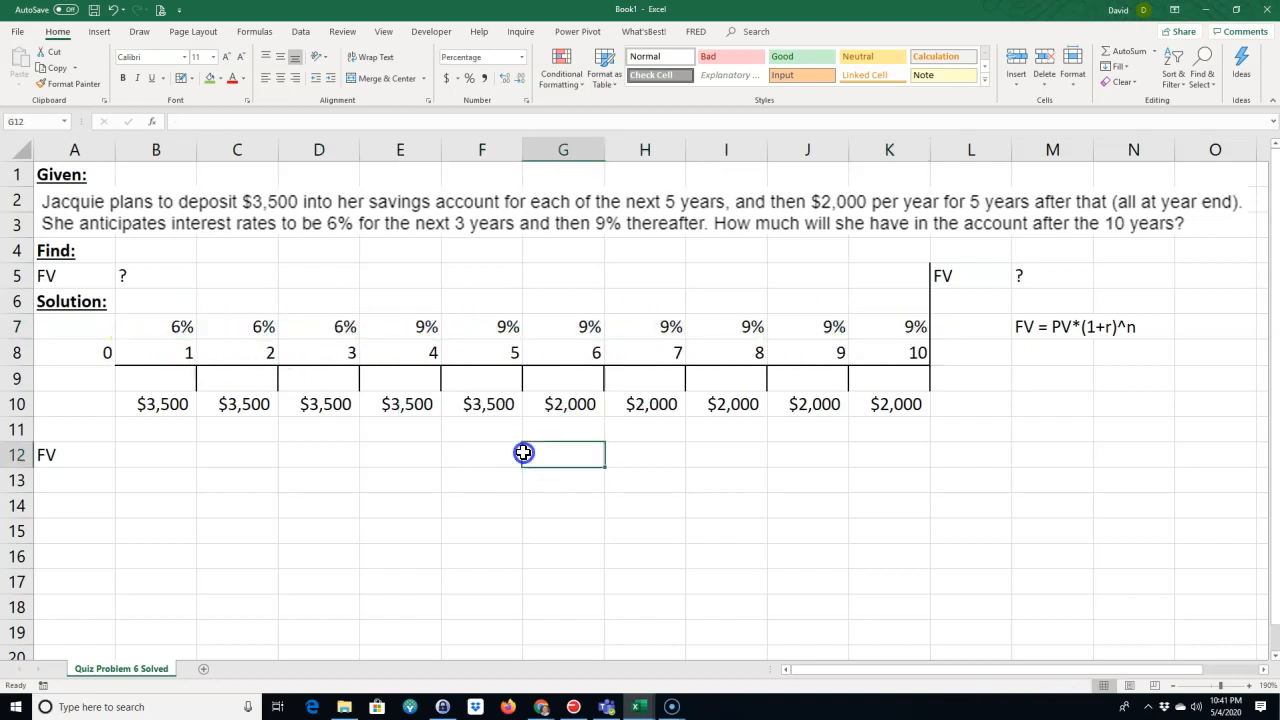
{"action": "left_click", "coordinate": [144, 456]}
{"action": "type", "text": "="}
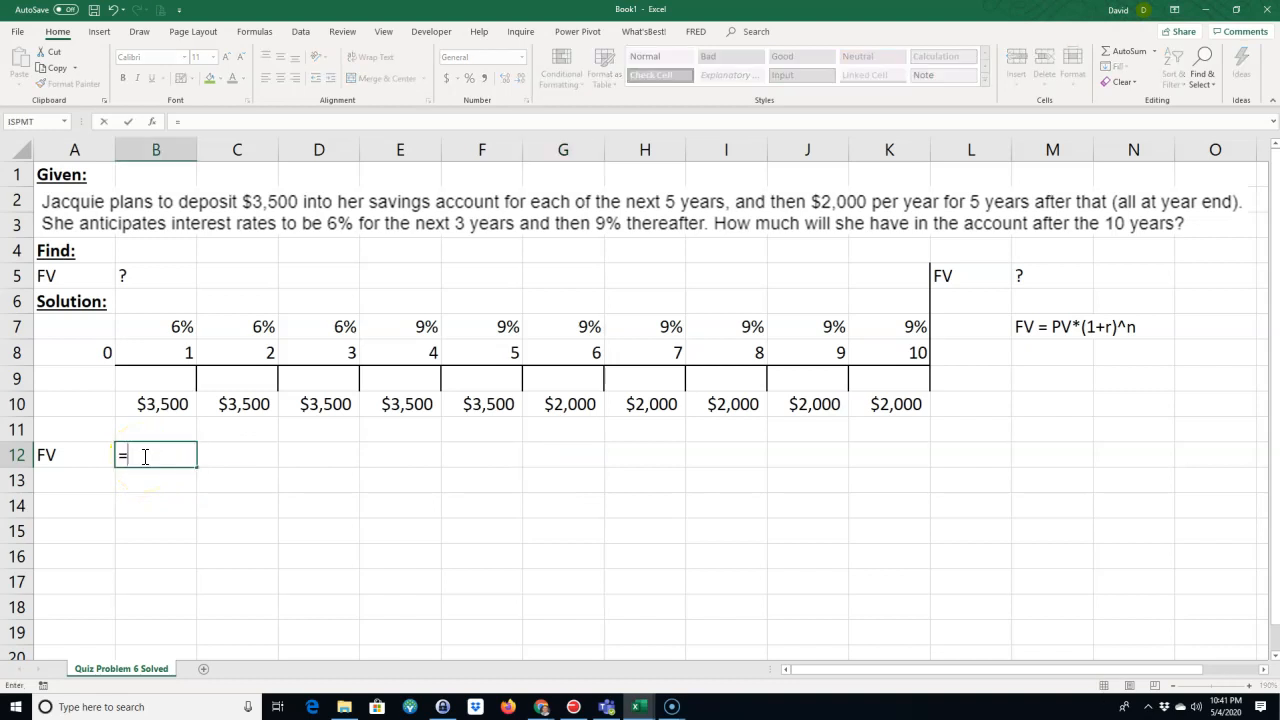
{"action": "type", "text": "fv("}
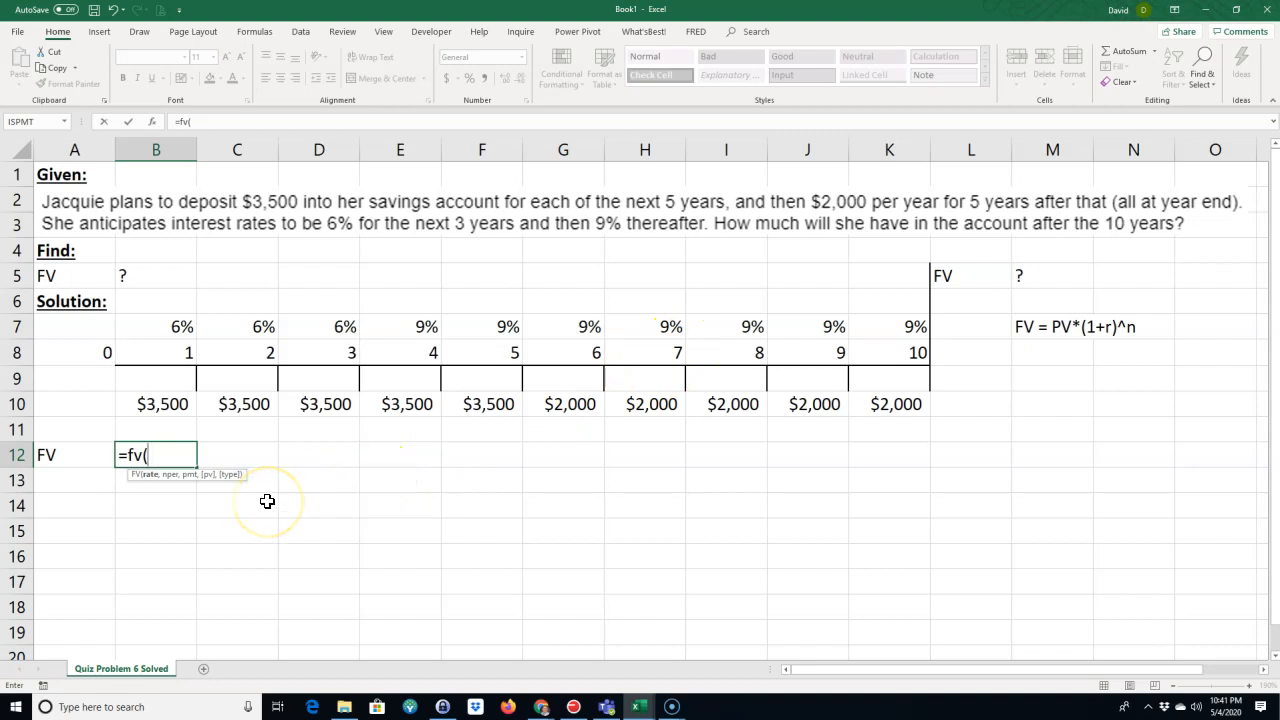
{"action": "key", "text": "Escape"}
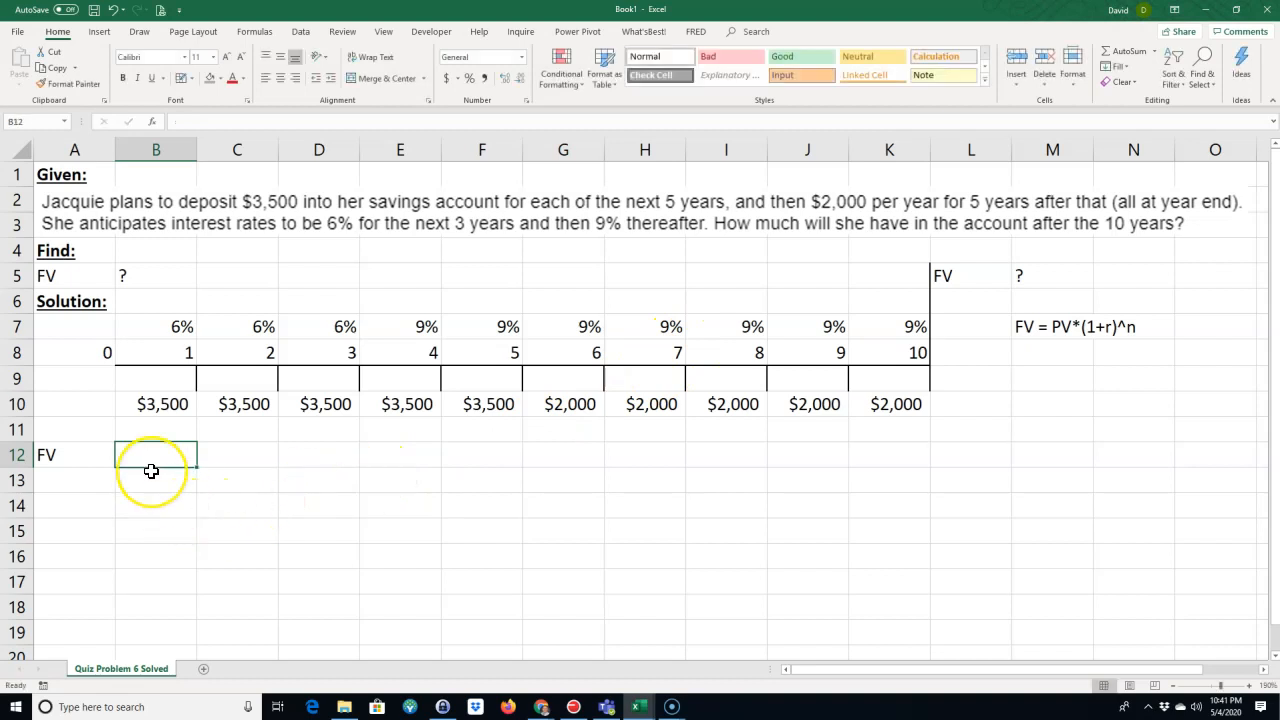
Calculate the year 1 deposit's future value in B12 with the formula =B10*(1+C7)^2*(1+E7)^7
{"action": "type", "text": "="}
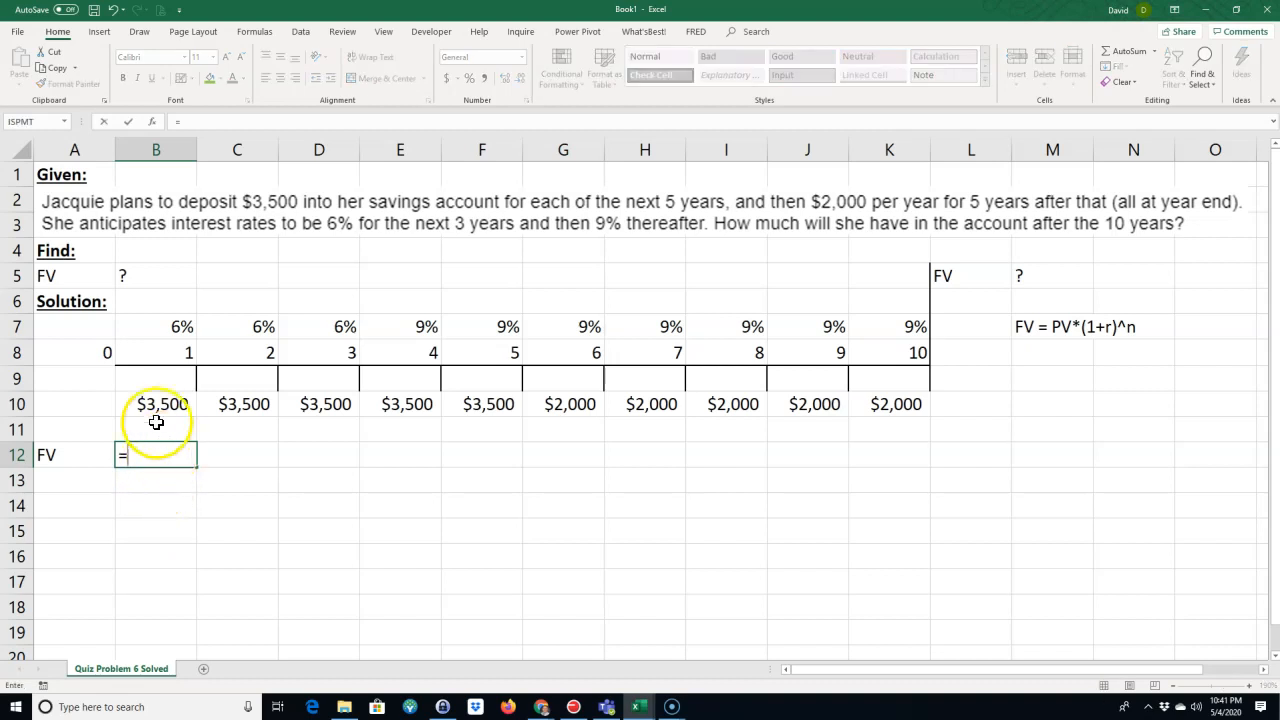
{"action": "left_click", "coordinate": [155, 405]}
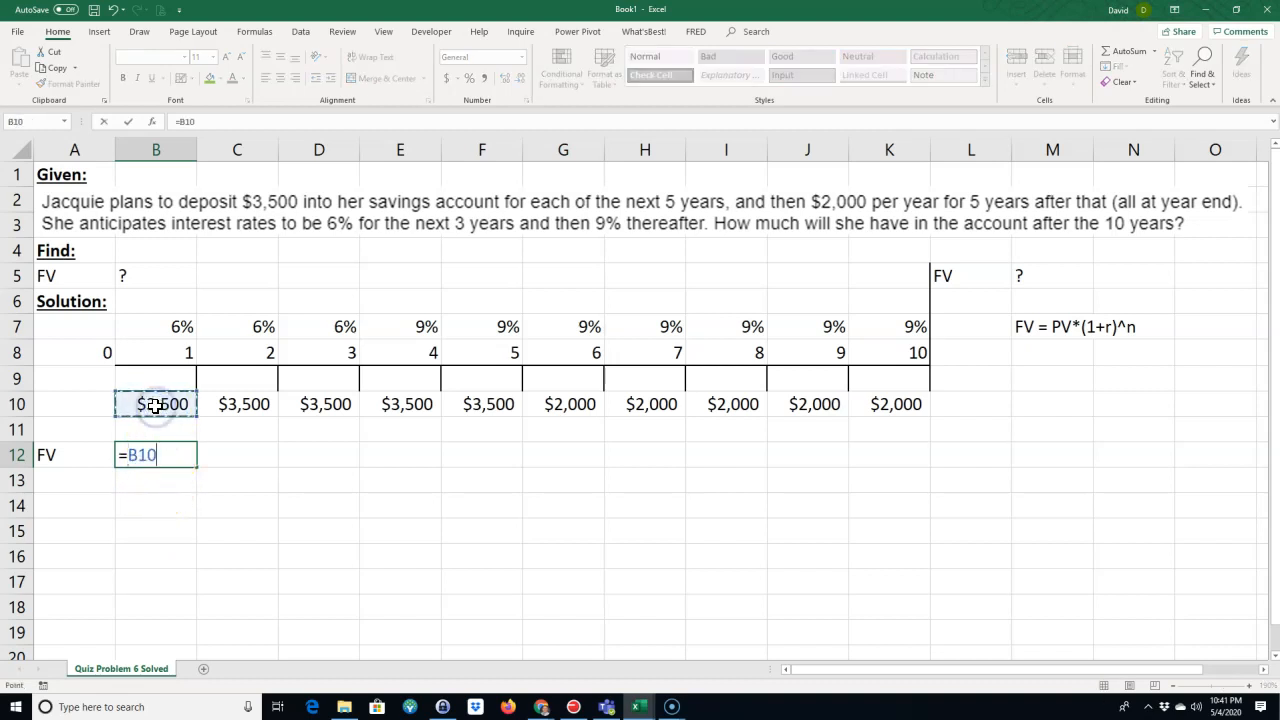
{"action": "type", "text": "*"}
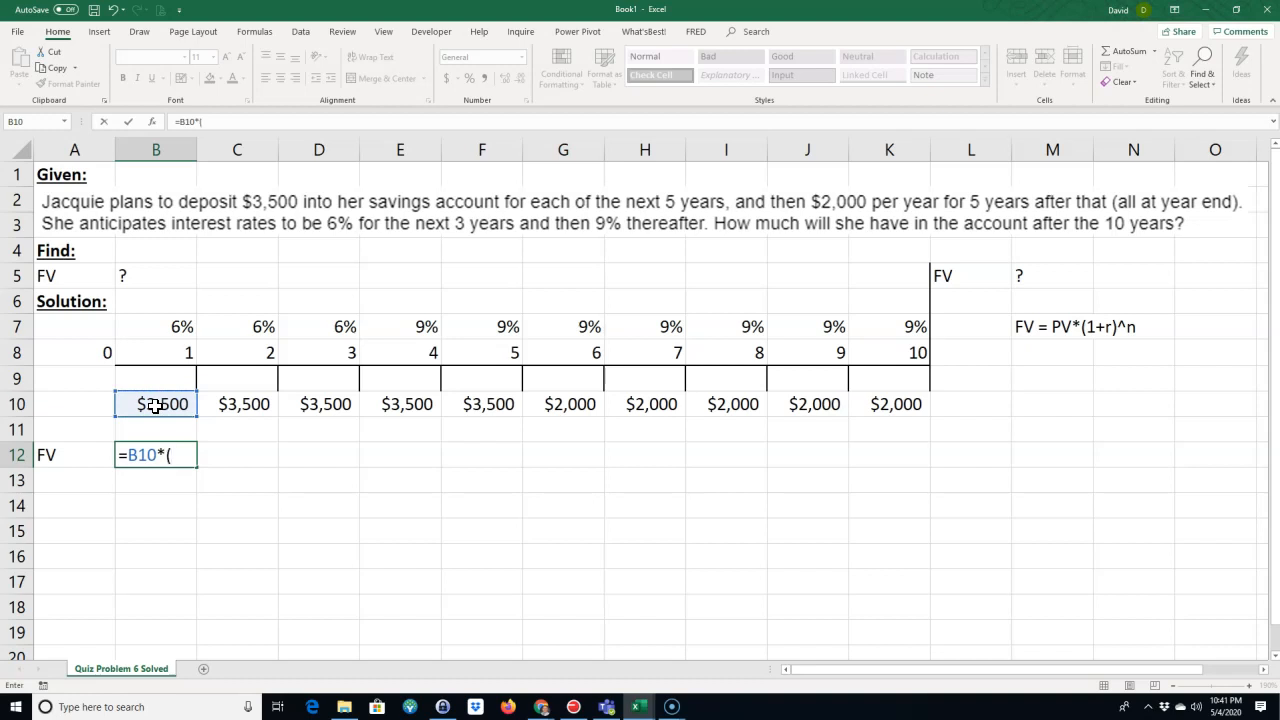
{"action": "type", "text": "(1+"}
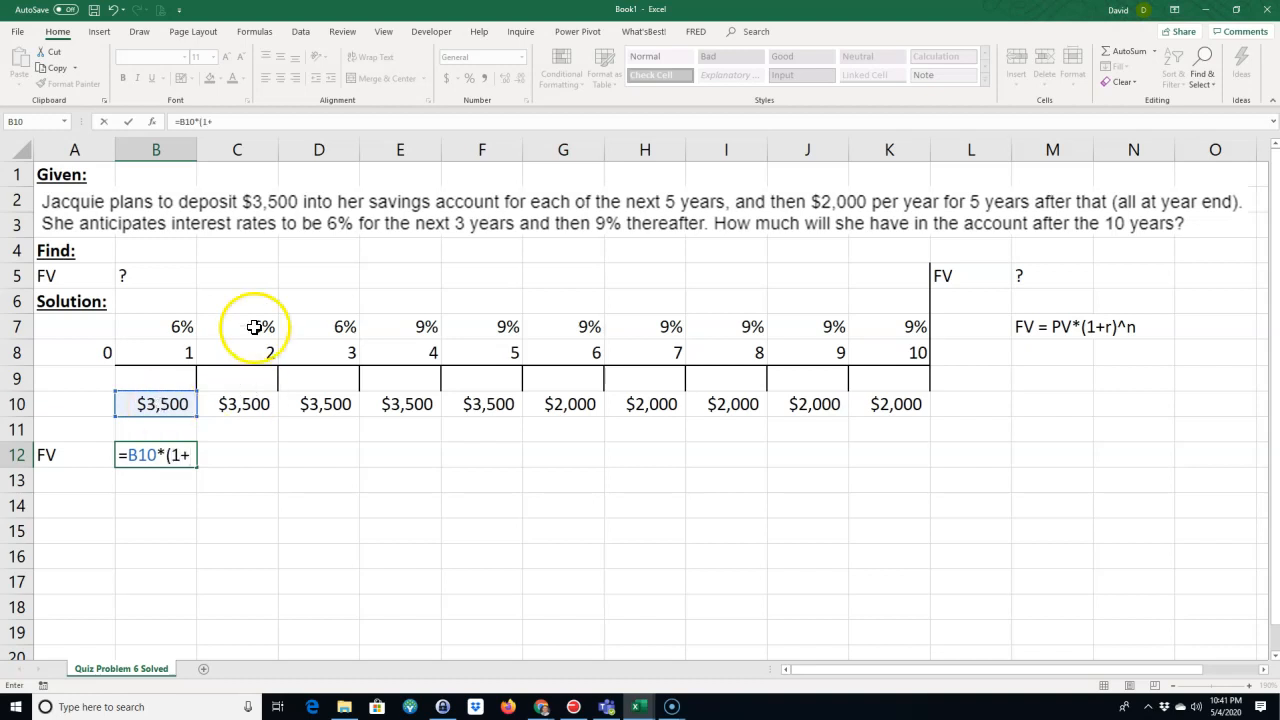
{"action": "left_click", "coordinate": [178, 327]}
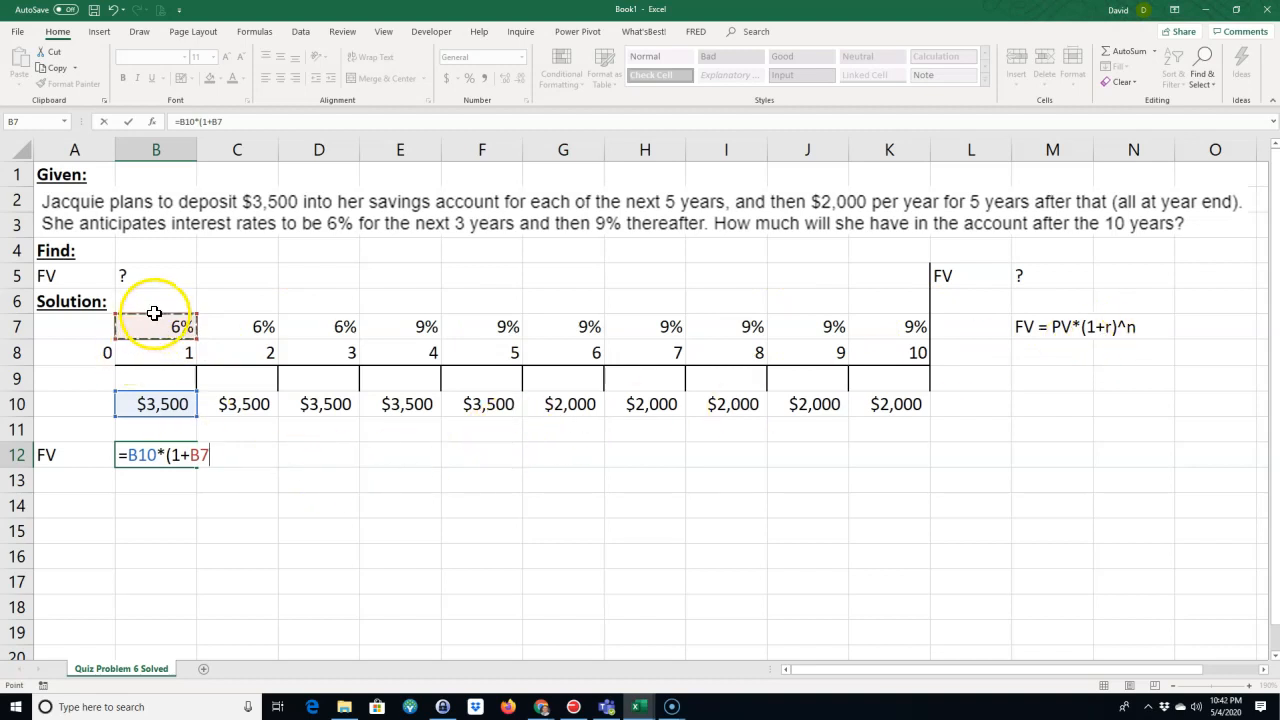
{"action": "left_click", "coordinate": [232, 326]}
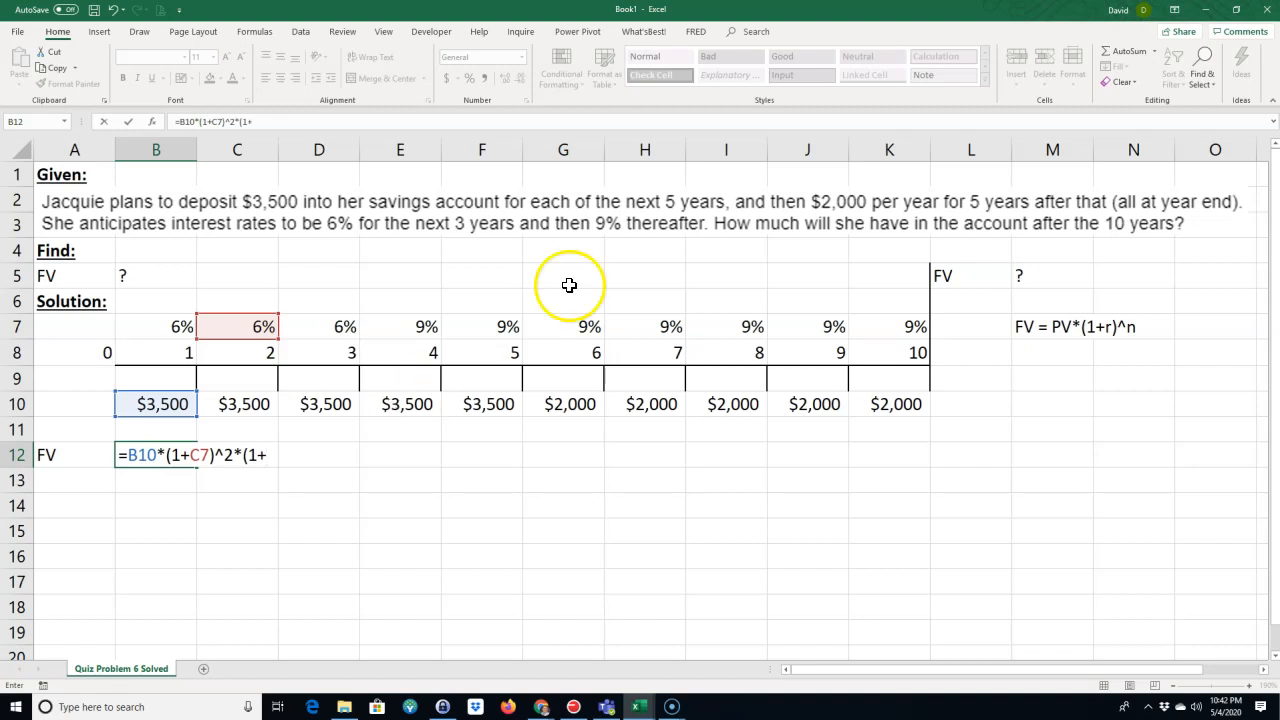
{"action": "left_click", "coordinate": [423, 327]}
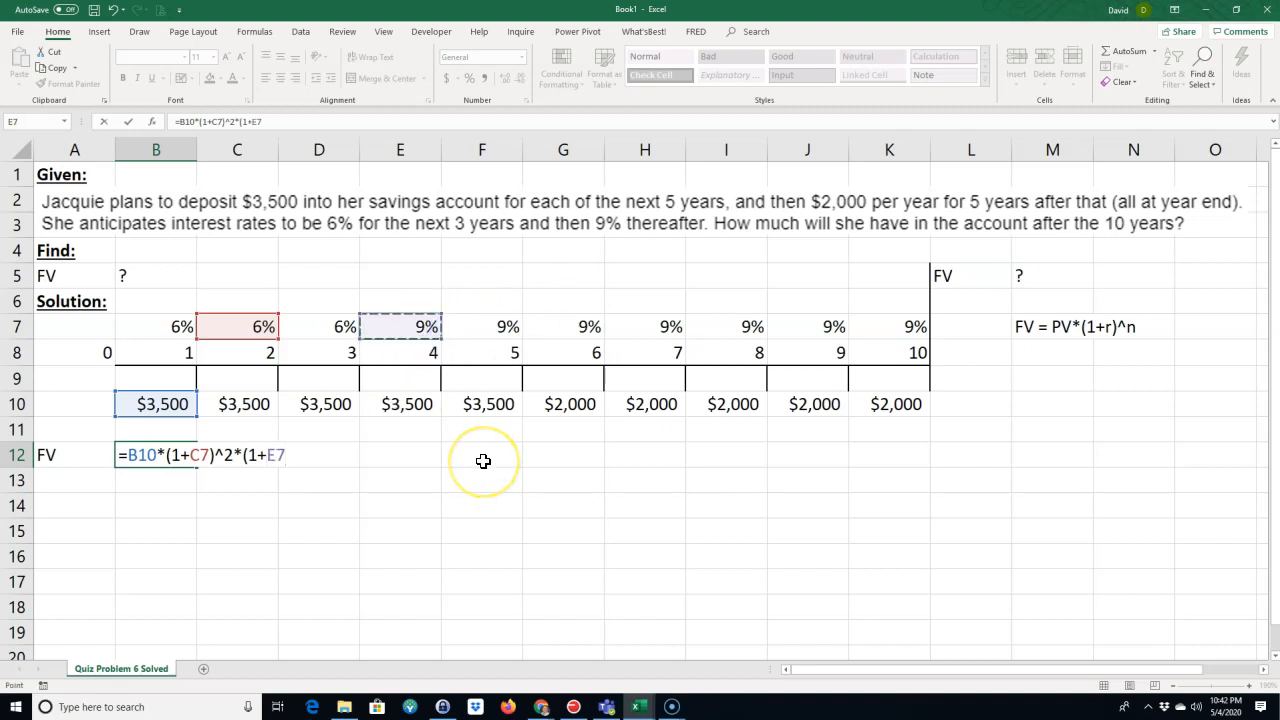
{"action": "type", "text": ")^7"}
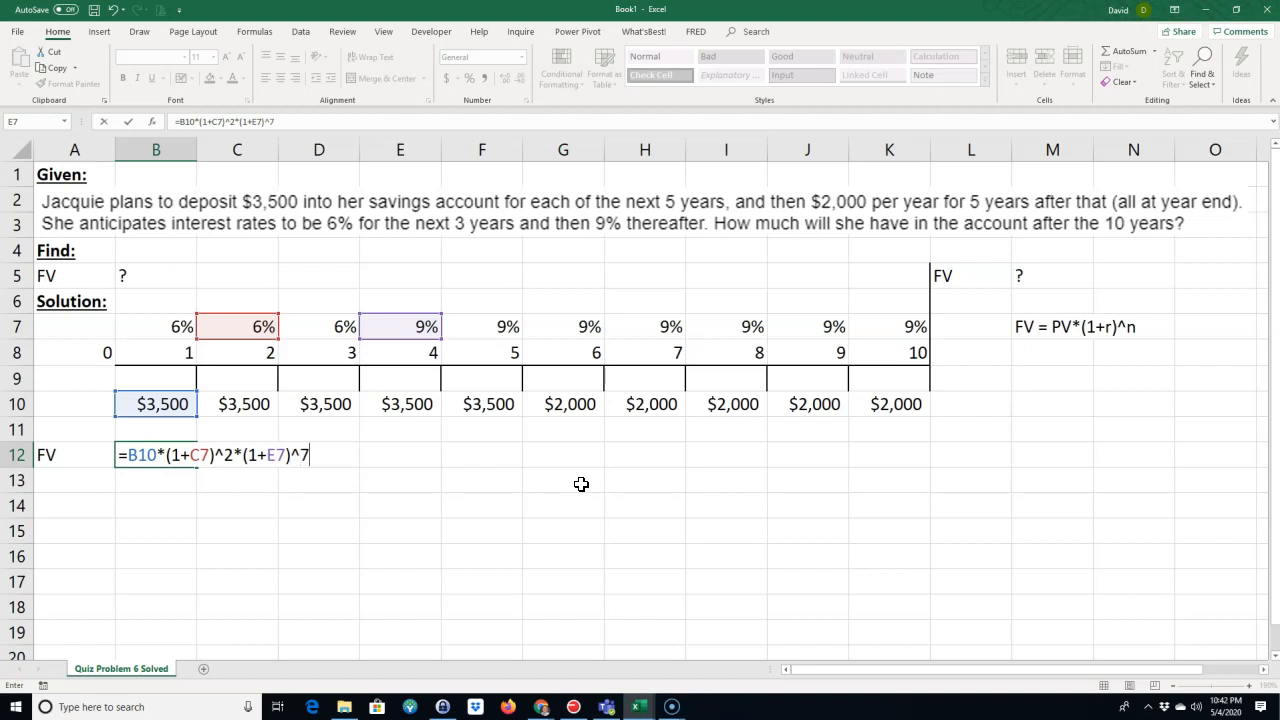
{"action": "key", "text": "Return"}
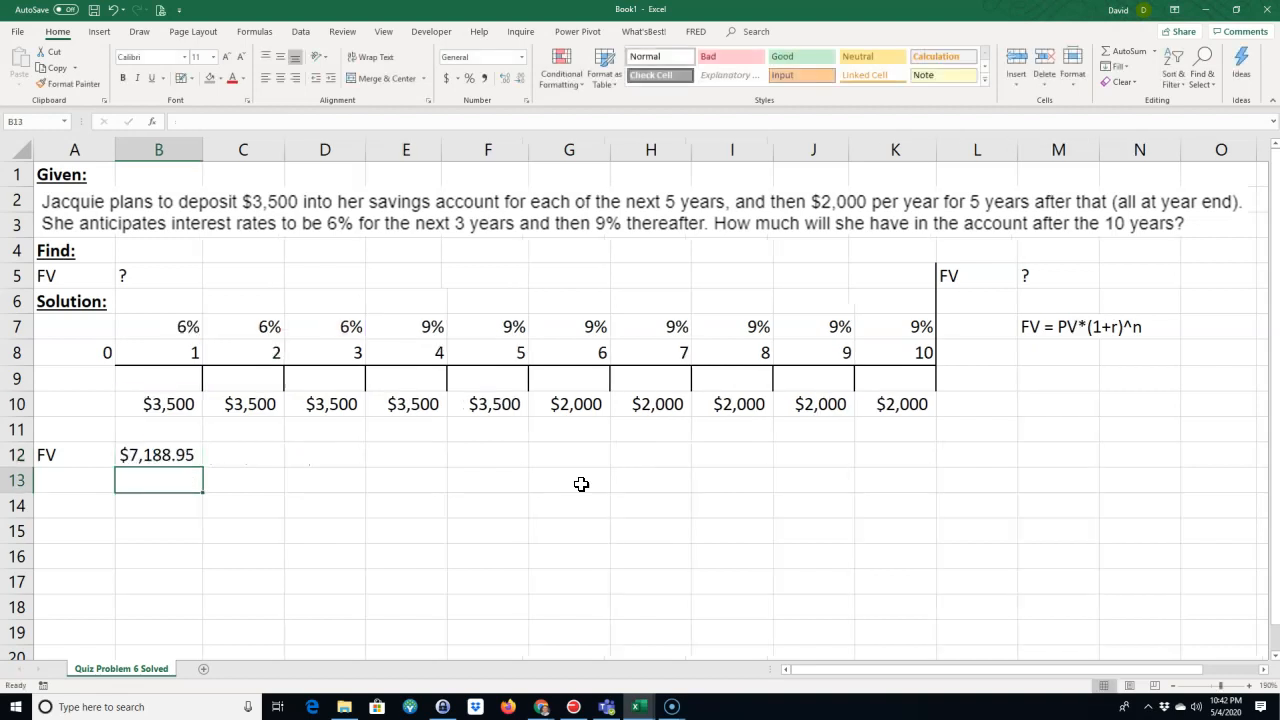
Review the year 1 deposit in B10, the rates in C7:K7 that compound it, and the formula in B12
{"action": "left_click", "coordinate": [172, 404]}
{"action": "left_click_drag", "start_coordinate": [252, 327], "coordinate": [865, 324]}
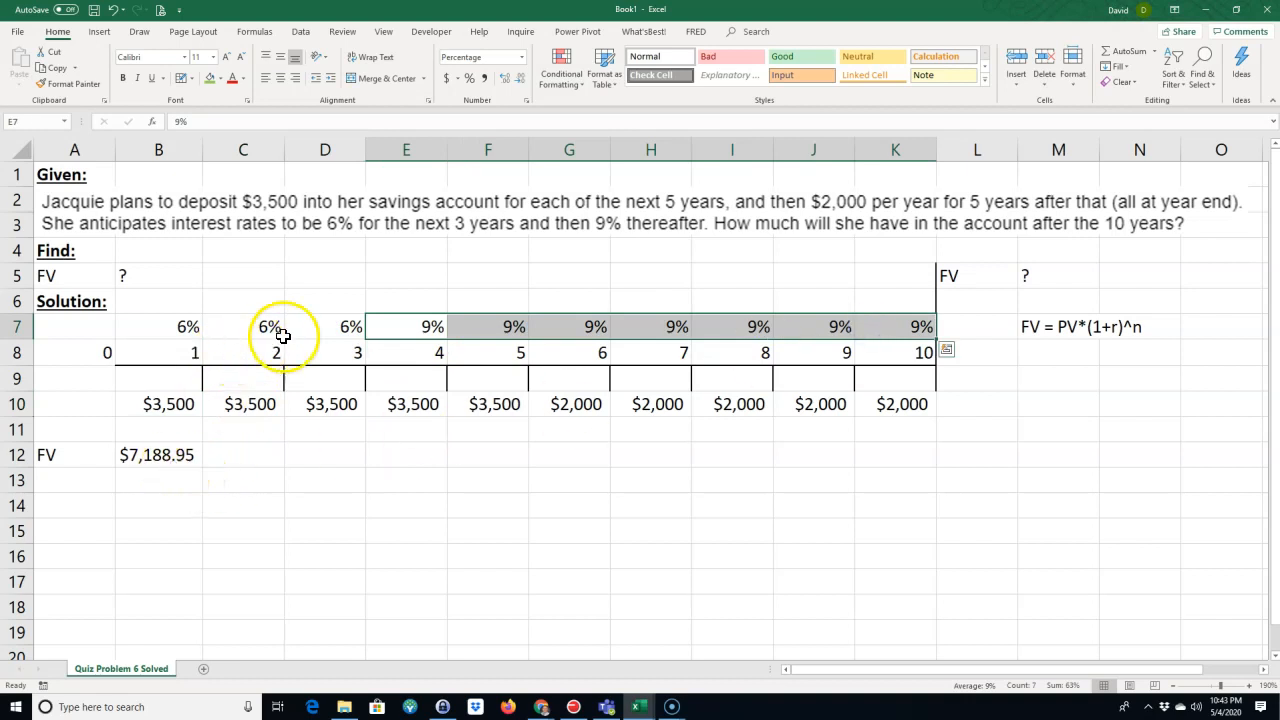
{"action": "left_click_drag", "start_coordinate": [269, 330], "coordinate": [886, 326]}
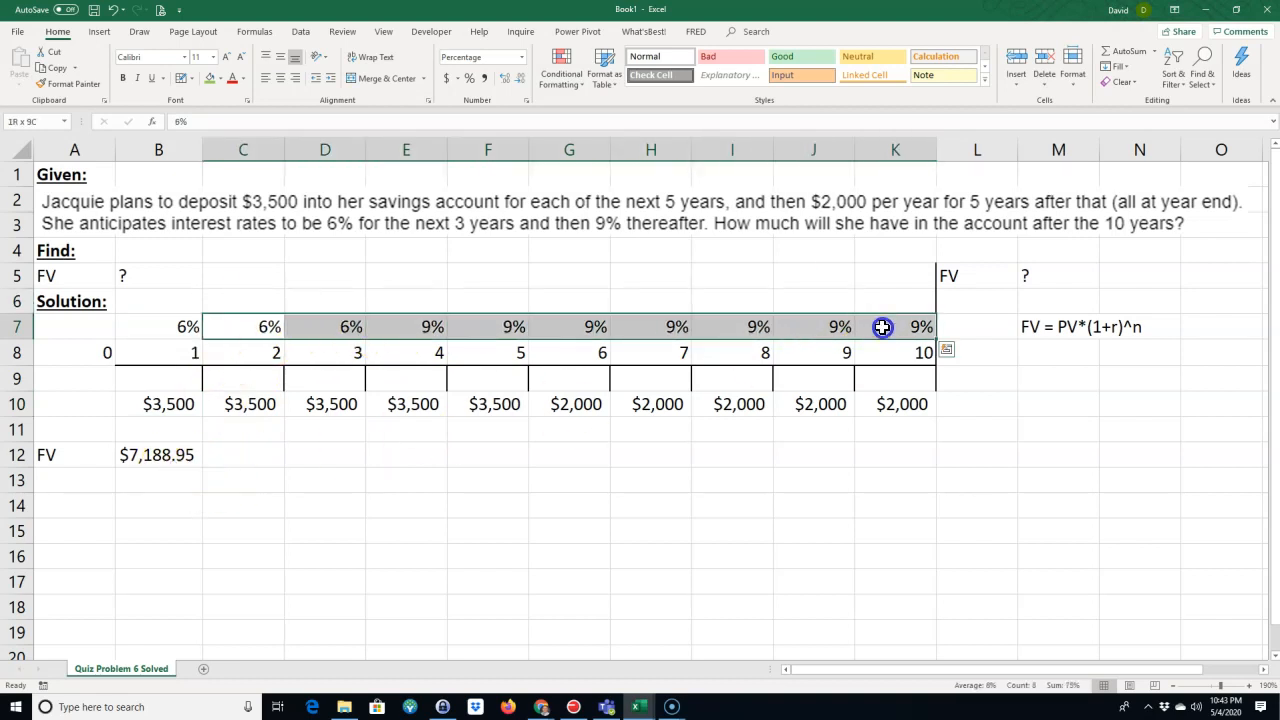
{"action": "left_click", "coordinate": [158, 458]}
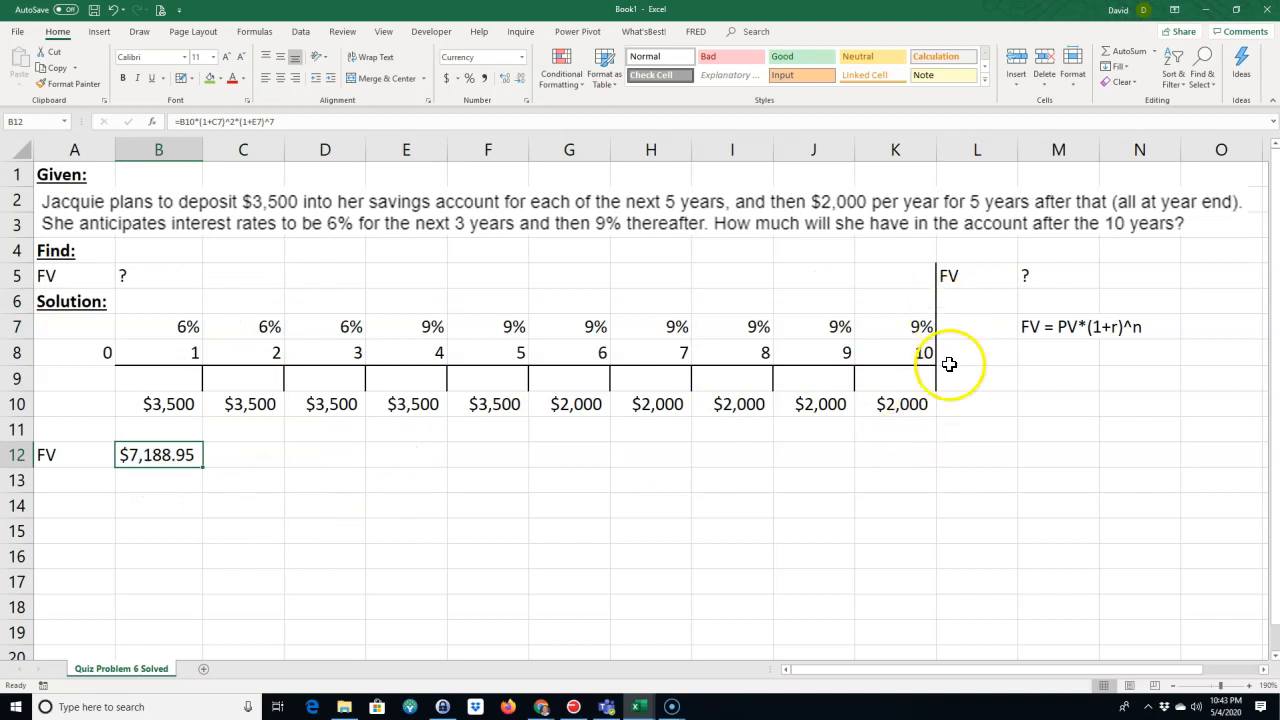
Copy the B12 formula into C12 and correct it to =C10*(1+D7)*(1+E7)^7 for the year 2 deposit
{"action": "left_click", "coordinate": [161, 465]}
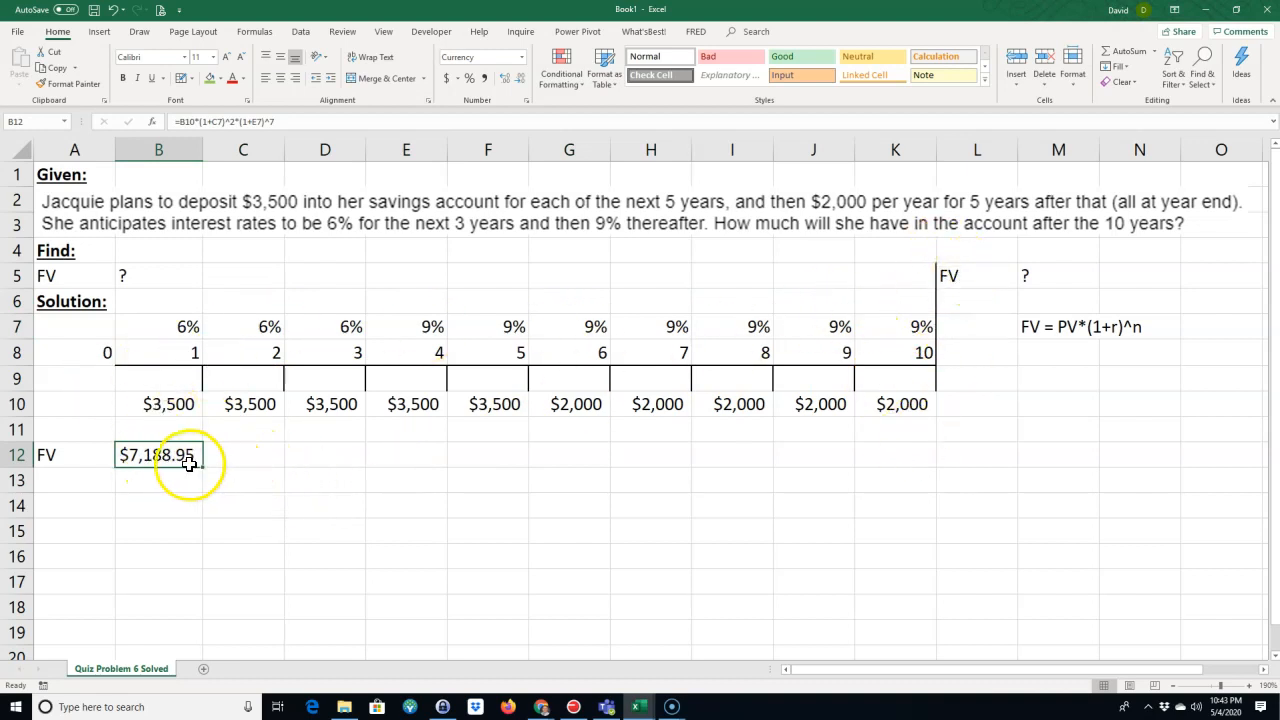
{"action": "left_click_drag", "start_coordinate": [203, 467], "coordinate": [262, 470]}
{"action": "double_click", "coordinate": [243, 457]}
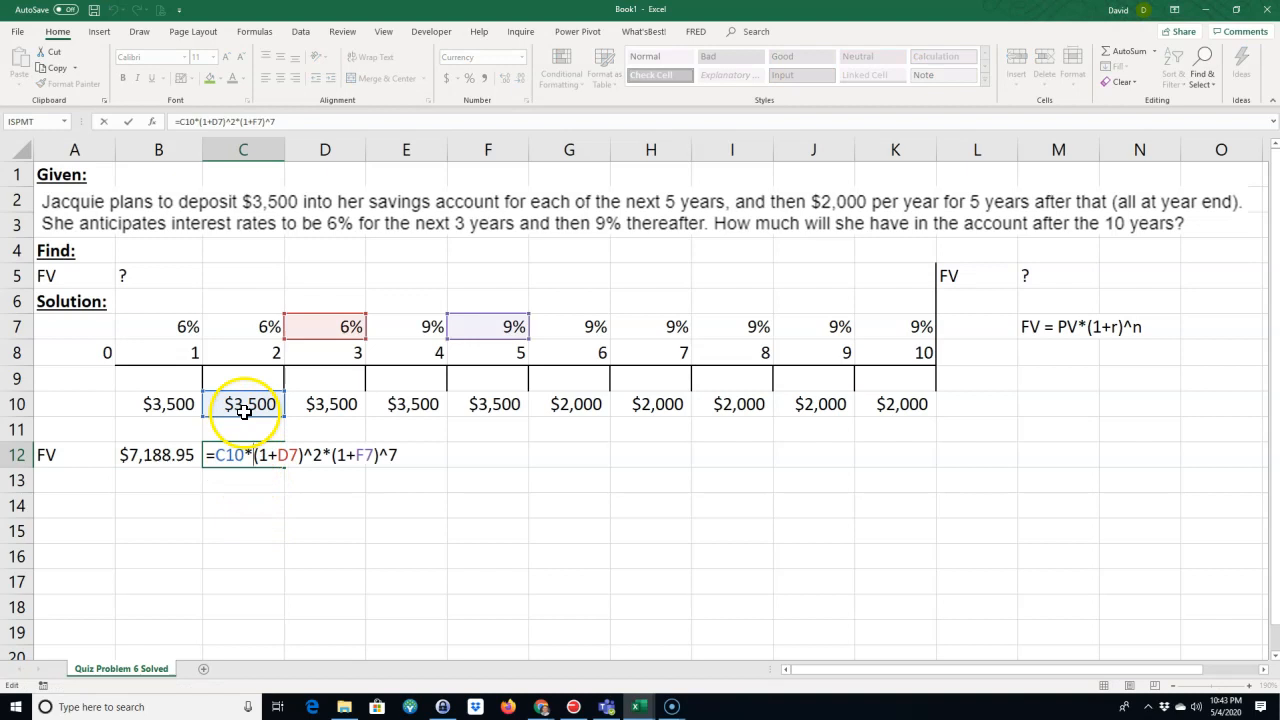
{"action": "left_click_drag", "start_coordinate": [306, 455], "coordinate": [313, 456]}
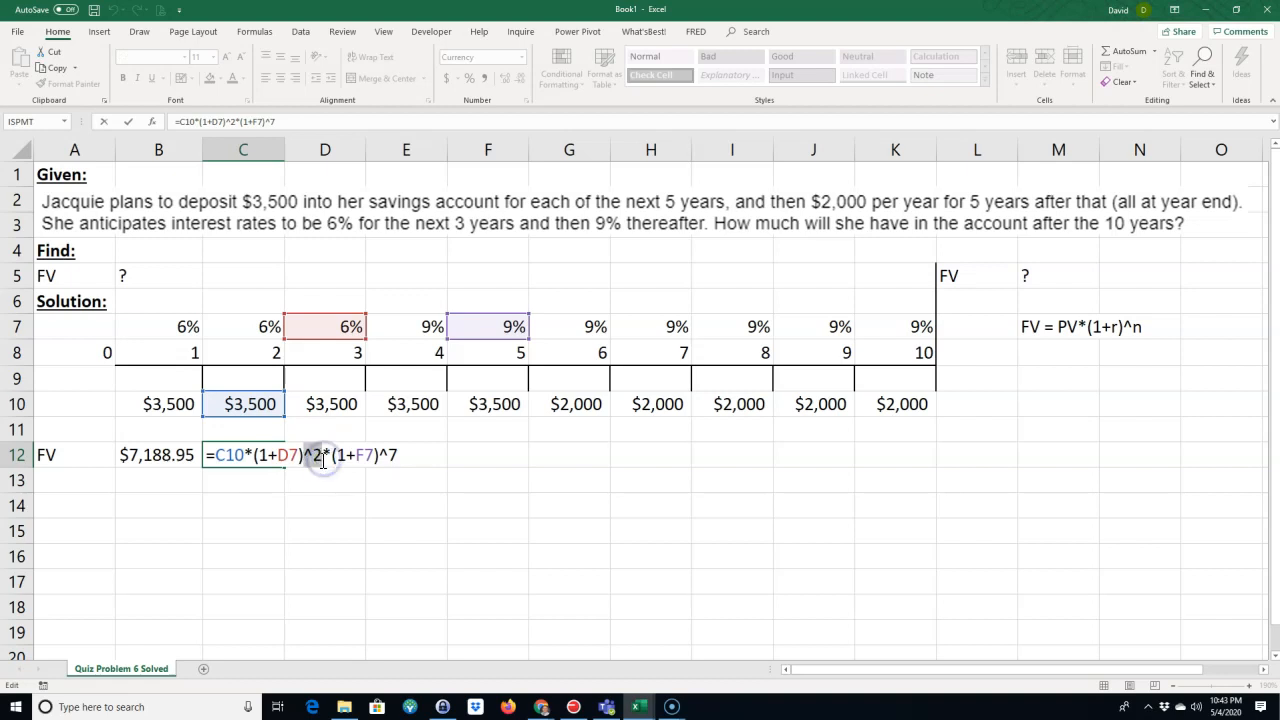
{"action": "key", "text": "BackSpace"}
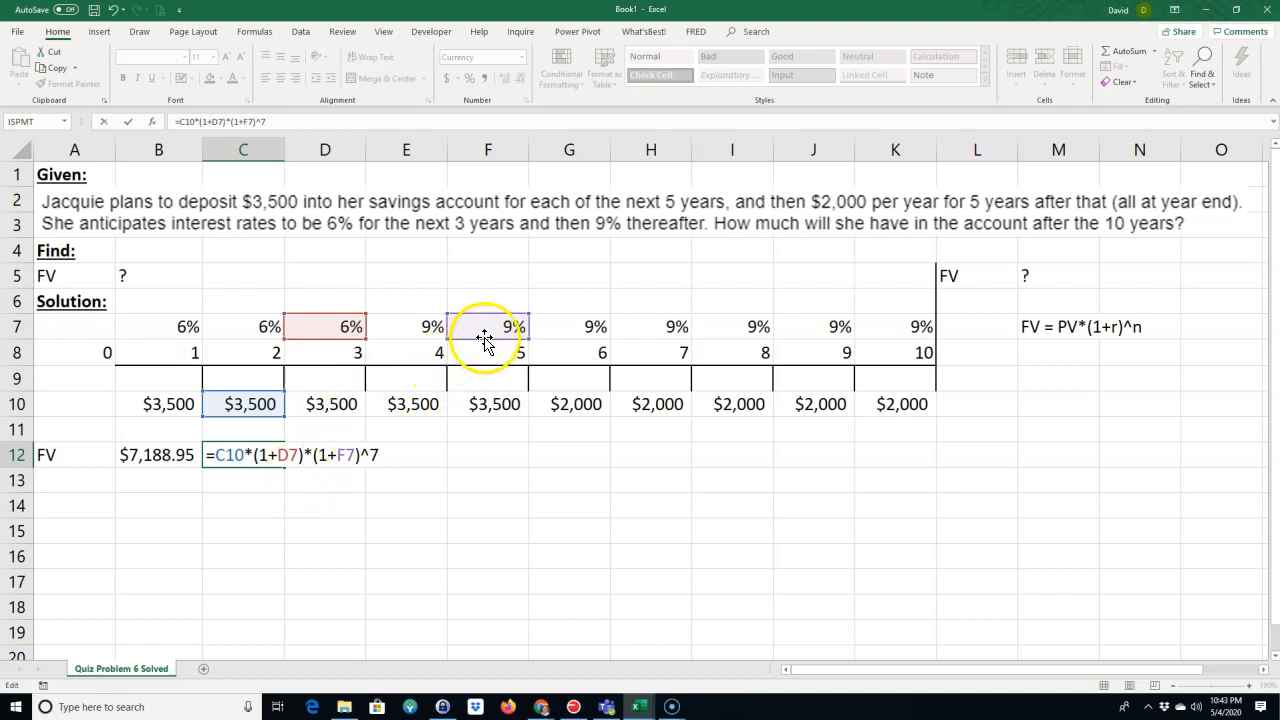
{"action": "left_click_drag", "start_coordinate": [474, 342], "coordinate": [428, 330]}
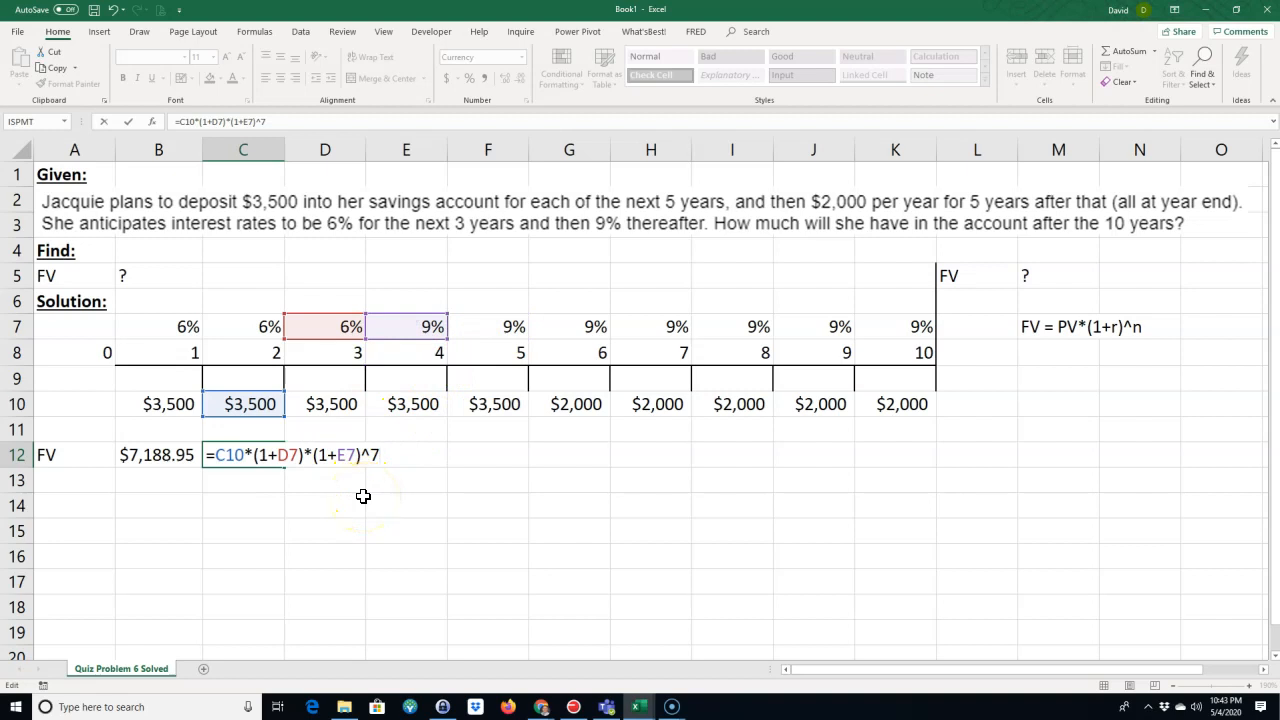
{"action": "key", "text": "Return"}
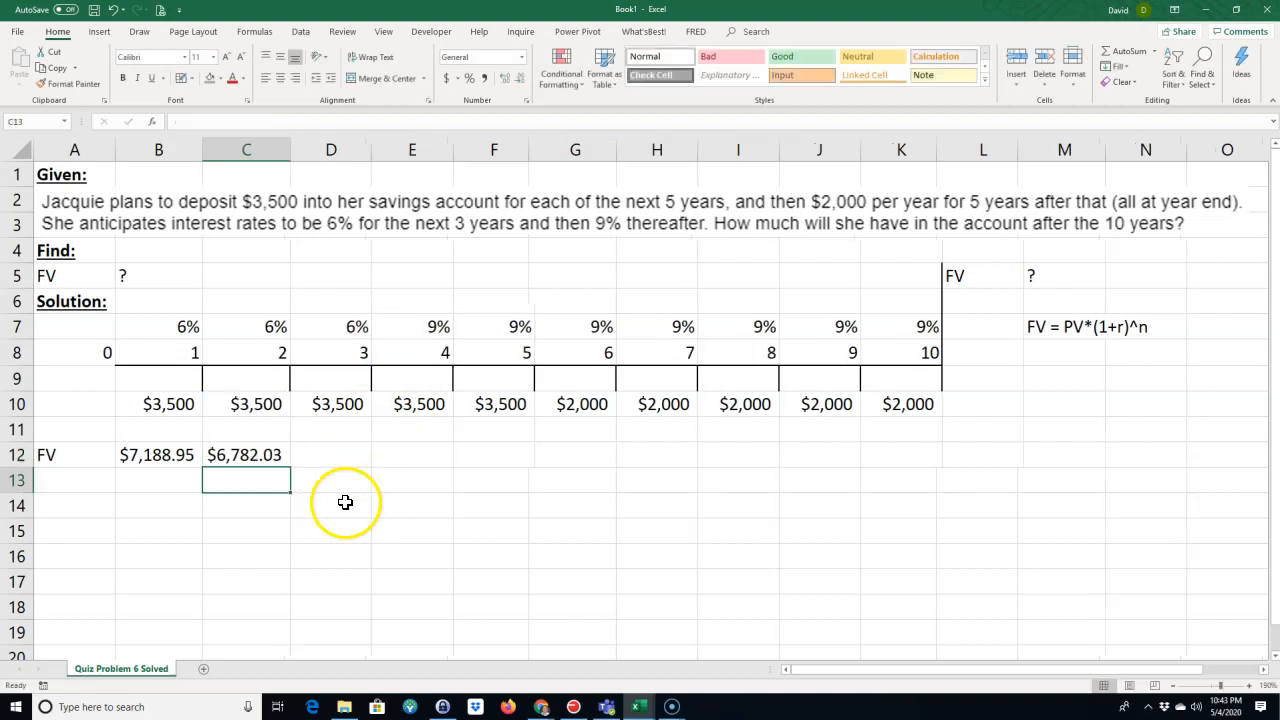
Copy the C12 formula into D12 and correct it to =D10*(1+E7)^7 for the year 3 deposit
{"action": "left_click", "coordinate": [253, 455]}
{"action": "left_click_drag", "start_coordinate": [290, 467], "coordinate": [336, 466]}
{"action": "double_click", "coordinate": [333, 456]}
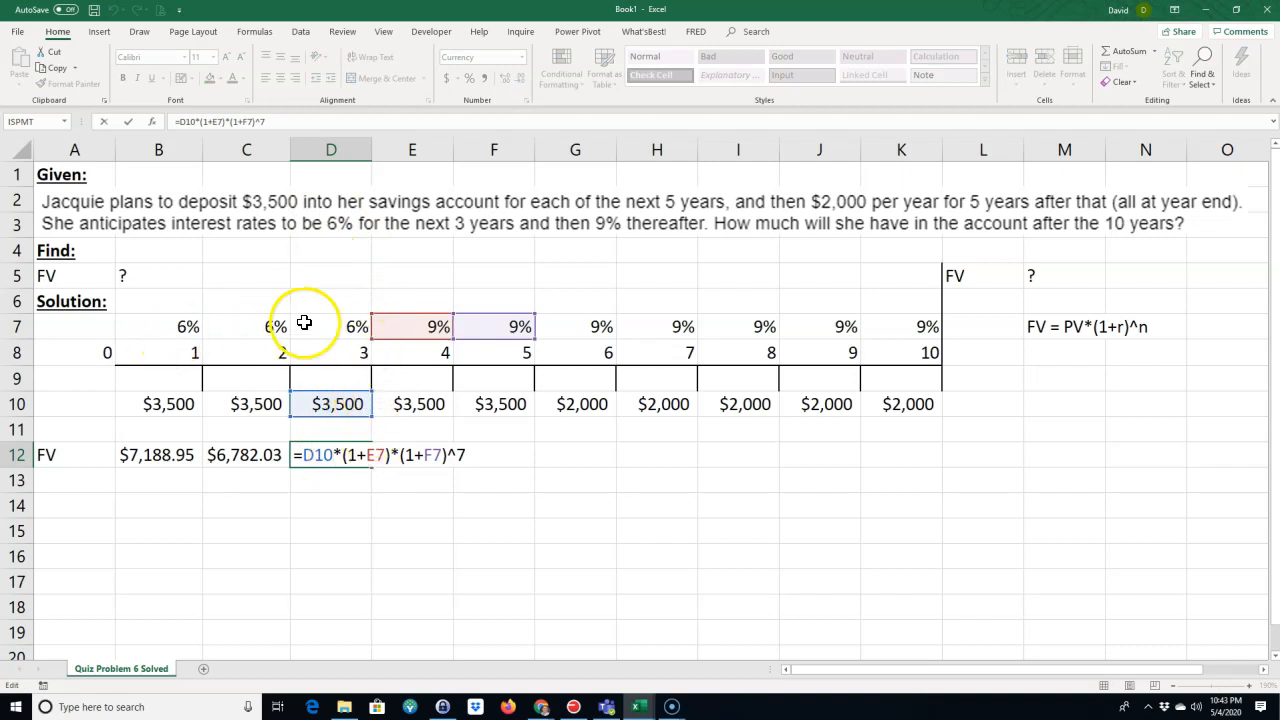
{"action": "left_click_drag", "start_coordinate": [333, 455], "coordinate": [388, 454]}
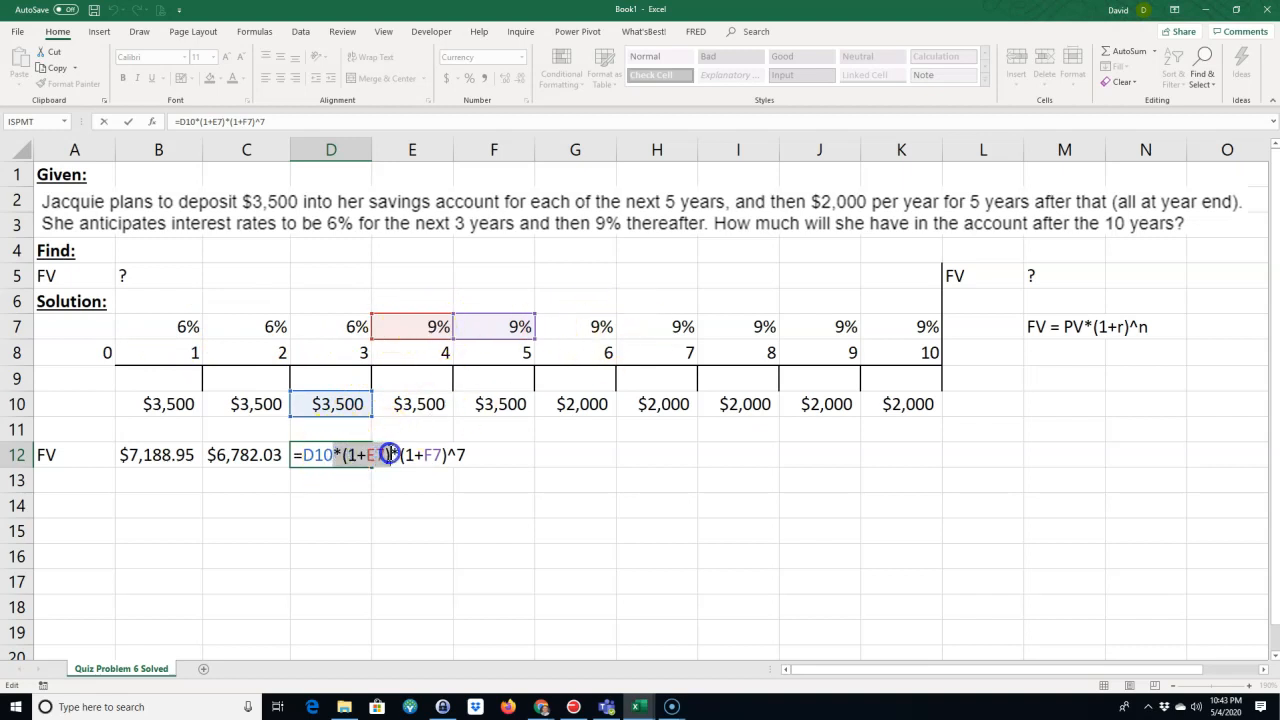
{"action": "key", "text": "BackSpace"}
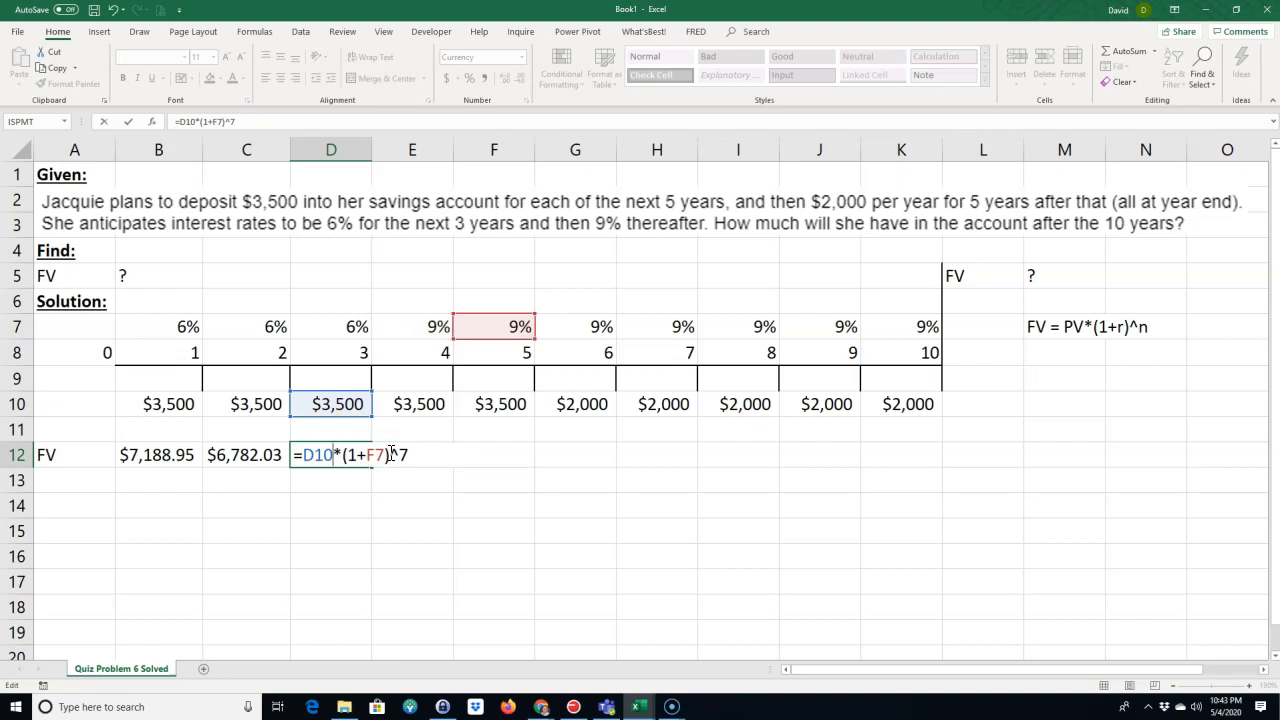
{"action": "left_click_drag", "start_coordinate": [500, 320], "coordinate": [452, 322]}
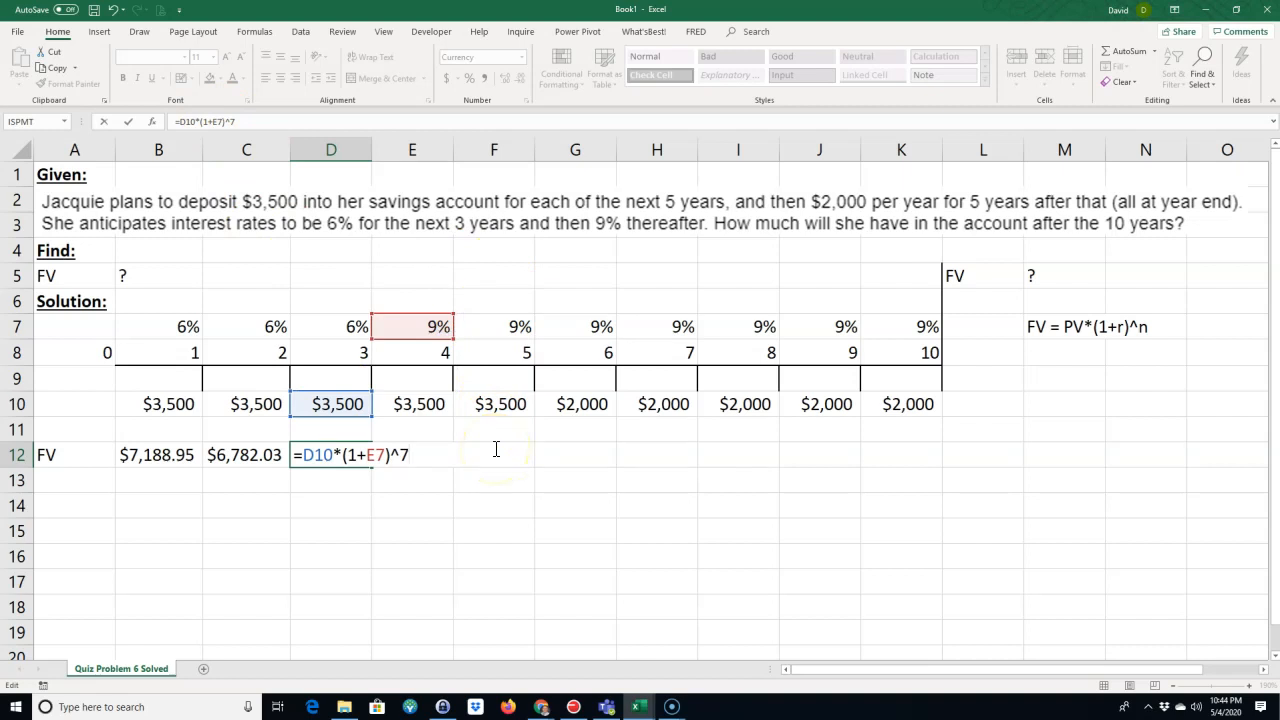
{"action": "key", "text": "Return"}
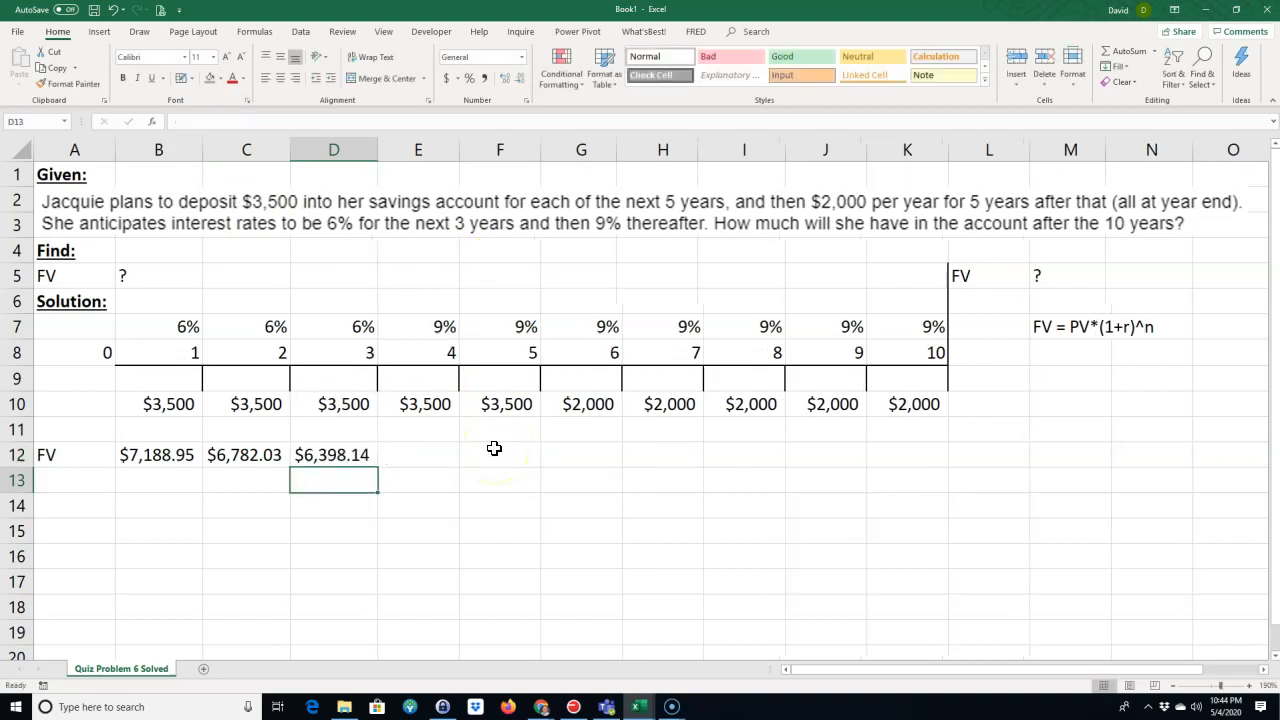
Review the year 3 deposit in D10, the rates in E7:K7 that compound it, and the formula in D12
{"action": "left_click", "coordinate": [335, 403]}
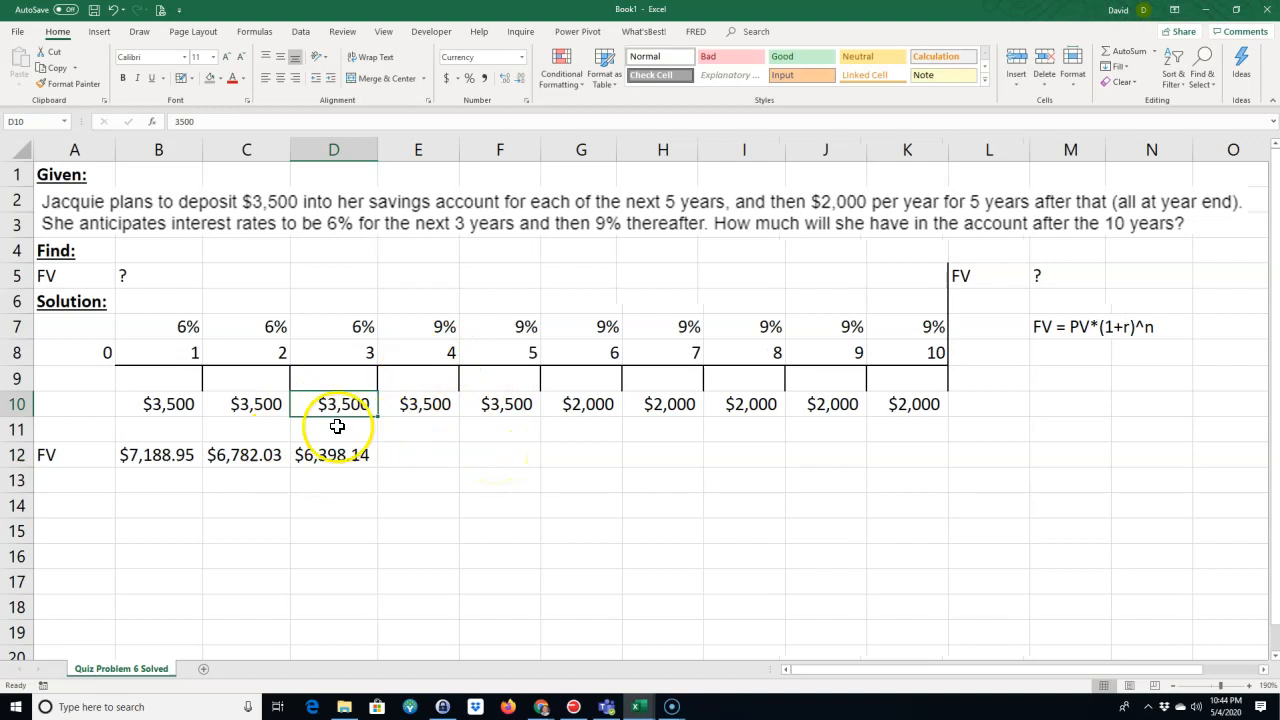
{"action": "left_click_drag", "start_coordinate": [430, 327], "coordinate": [904, 323]}
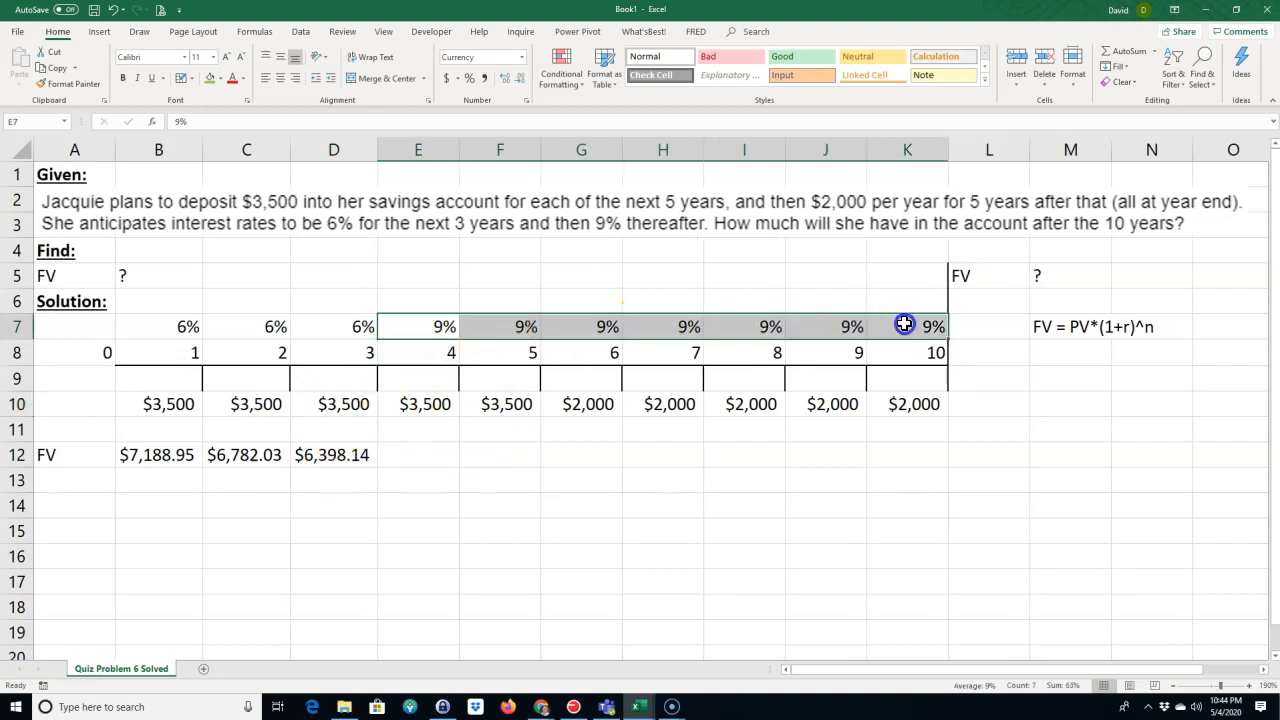
{"action": "left_click", "coordinate": [346, 454]}
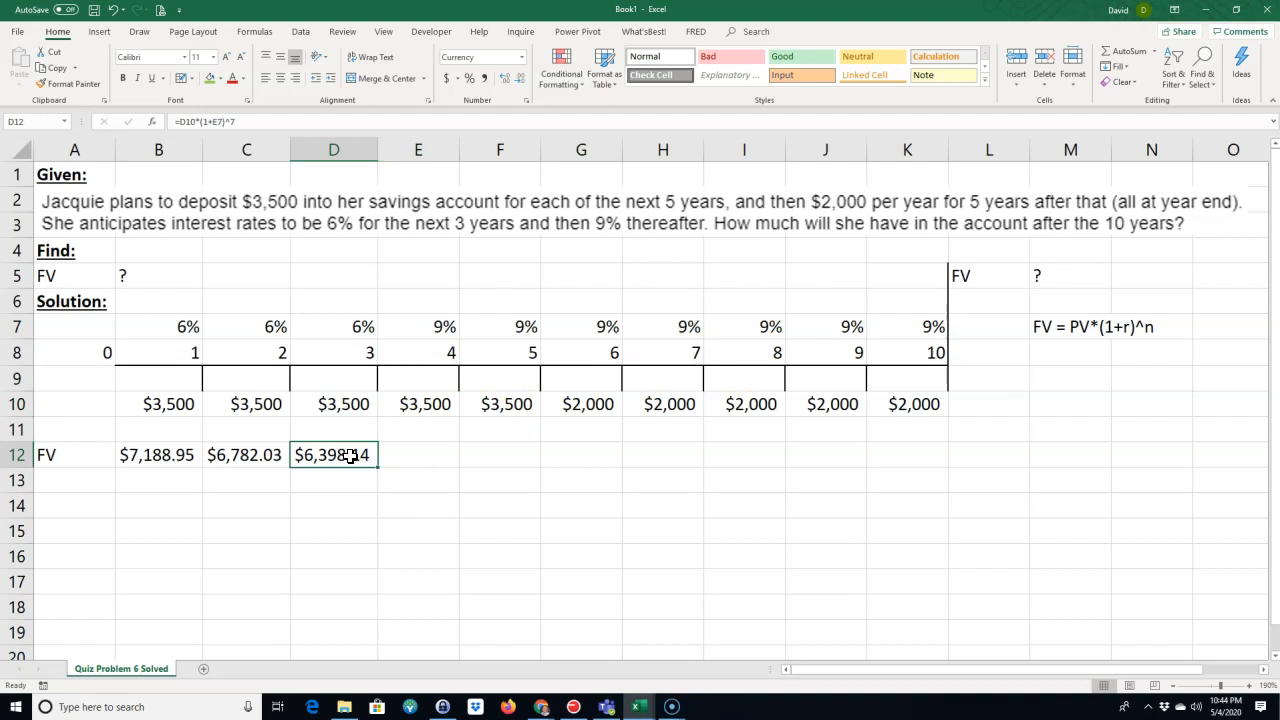
{"action": "left_click", "coordinate": [414, 456]}
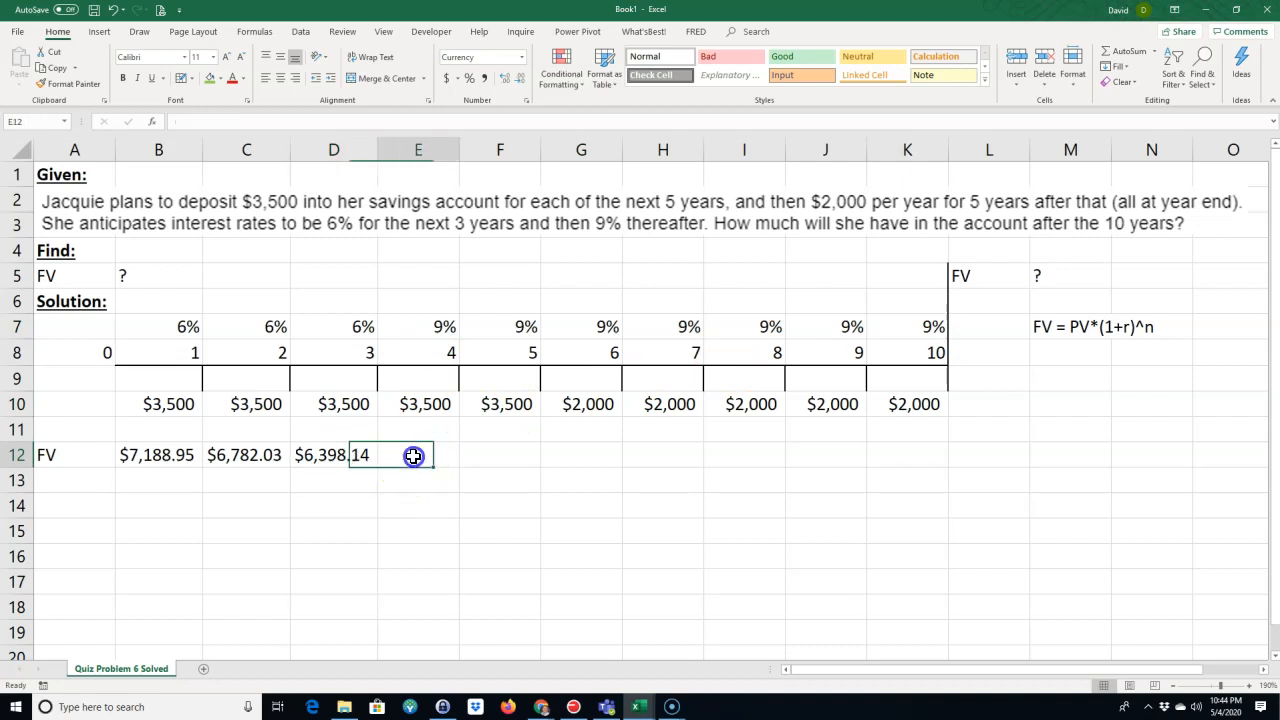
{"action": "type", "text": "=fv("}
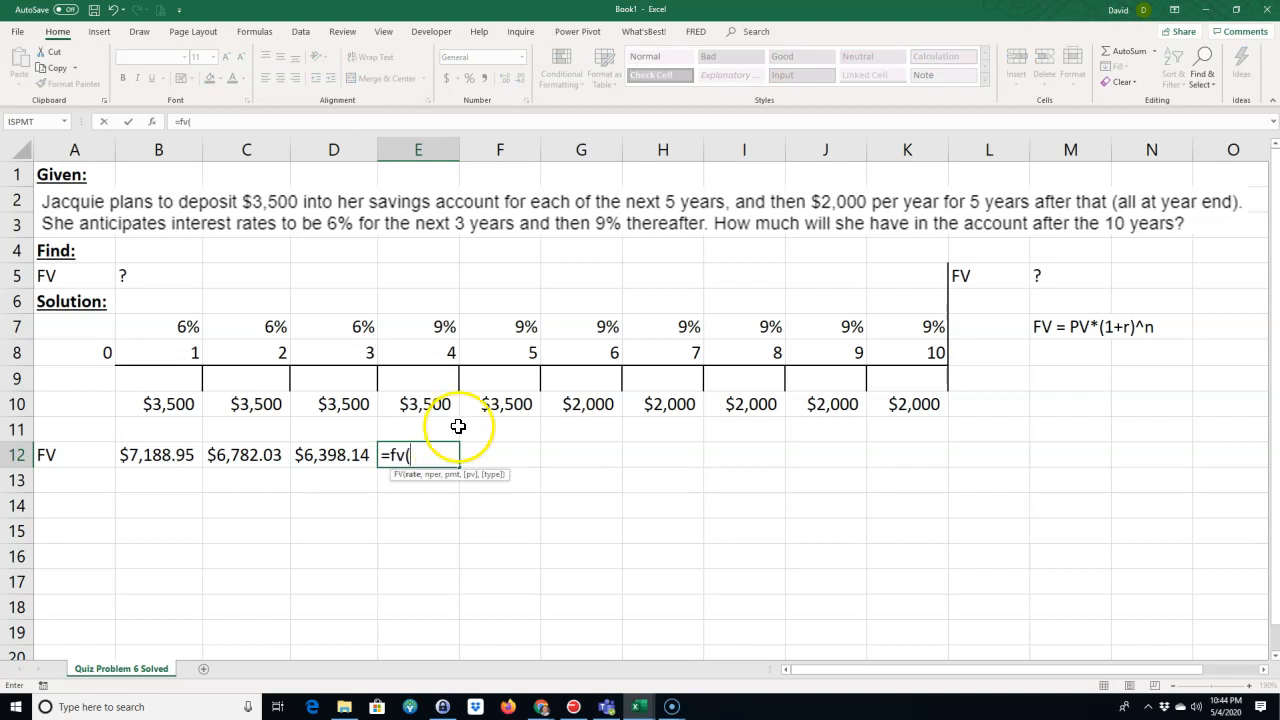
{"action": "left_click", "coordinate": [422, 404]}
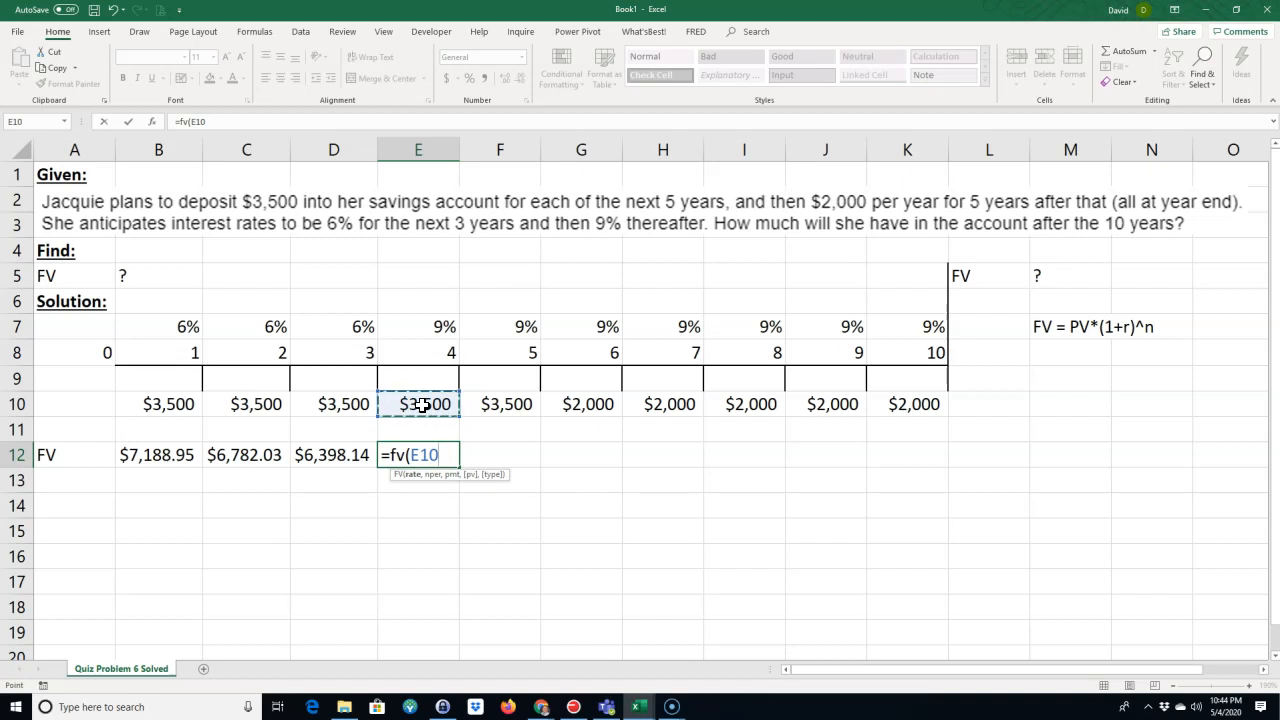
{"action": "key", "text": "Escape"}
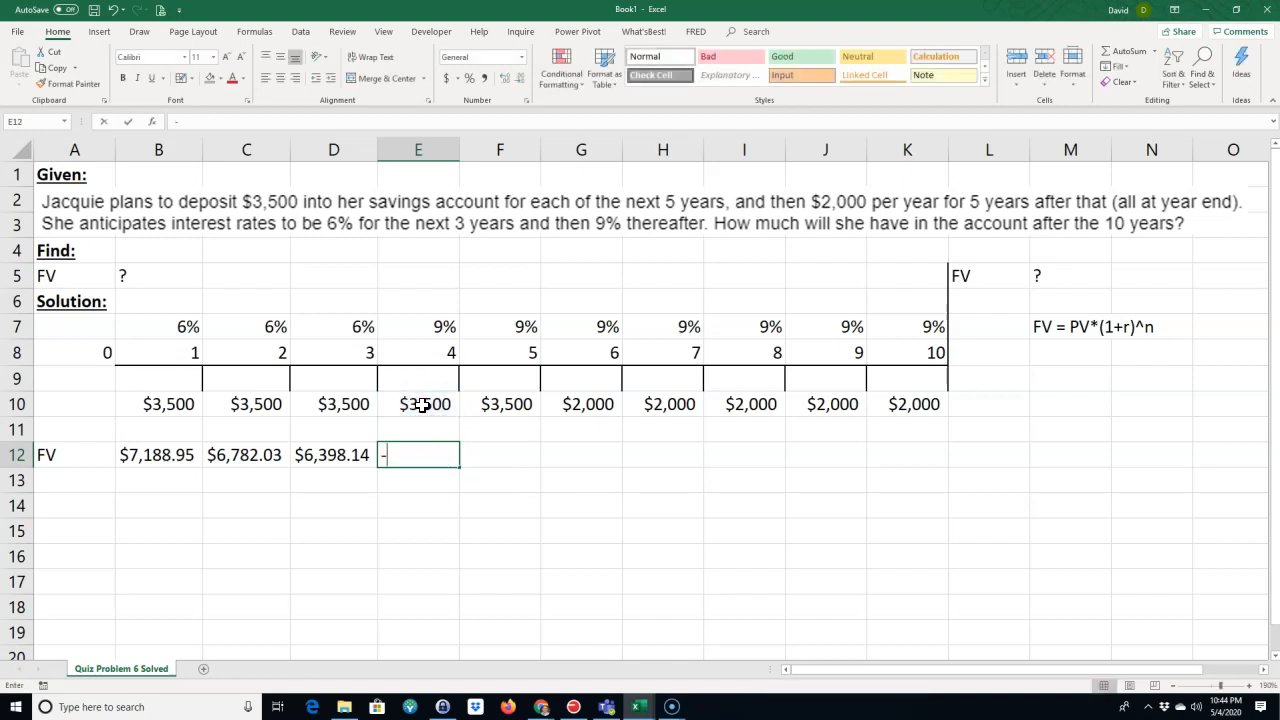
Calculate the year 4 deposit's future value in E12 with =FV(E7,$K$8-E8,,-E10)
{"action": "type", "text": "v("}
{"action": "left_click", "coordinate": [430, 326]}
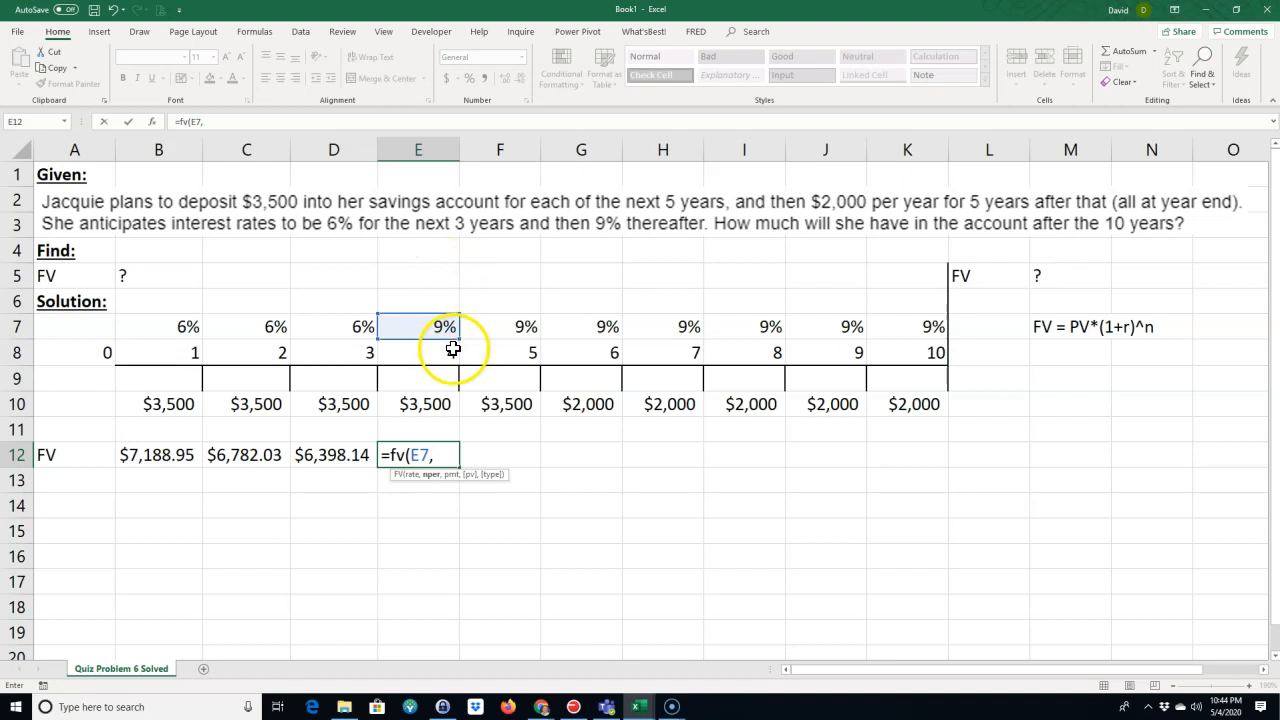
{"action": "type", "text": ","}
{"action": "left_click", "coordinate": [905, 354]}
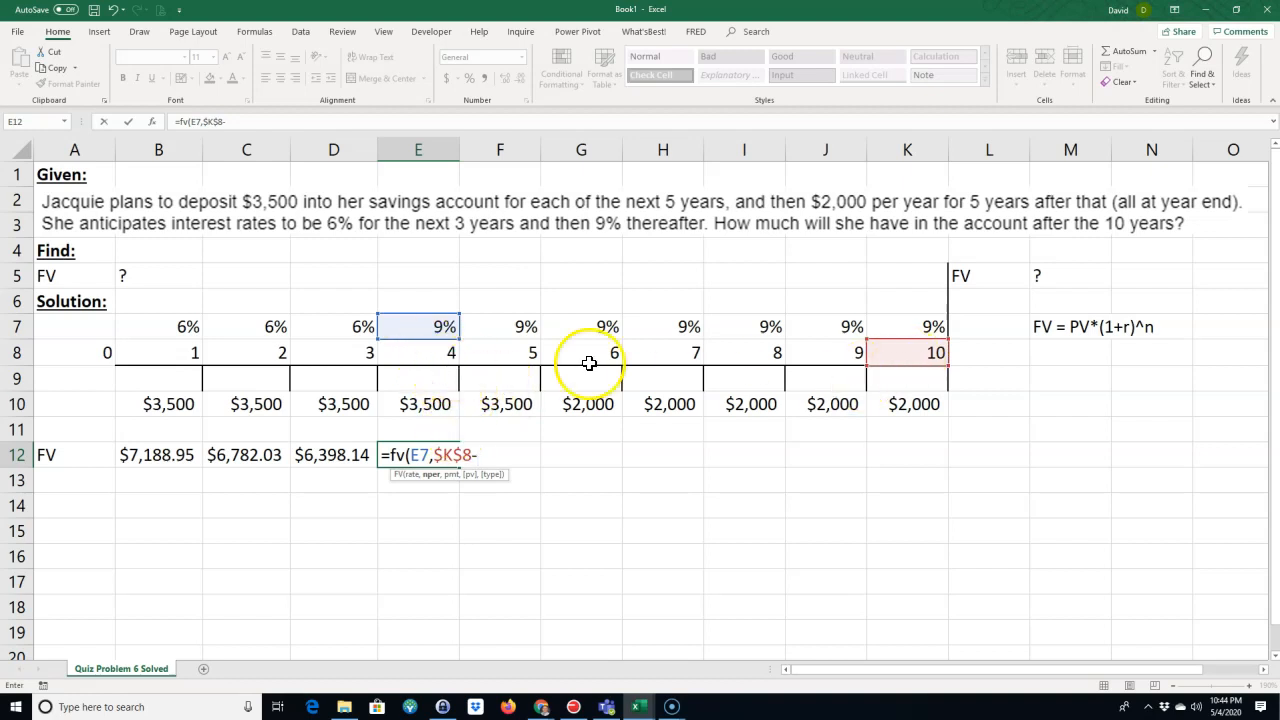
{"action": "left_click", "coordinate": [443, 353]}
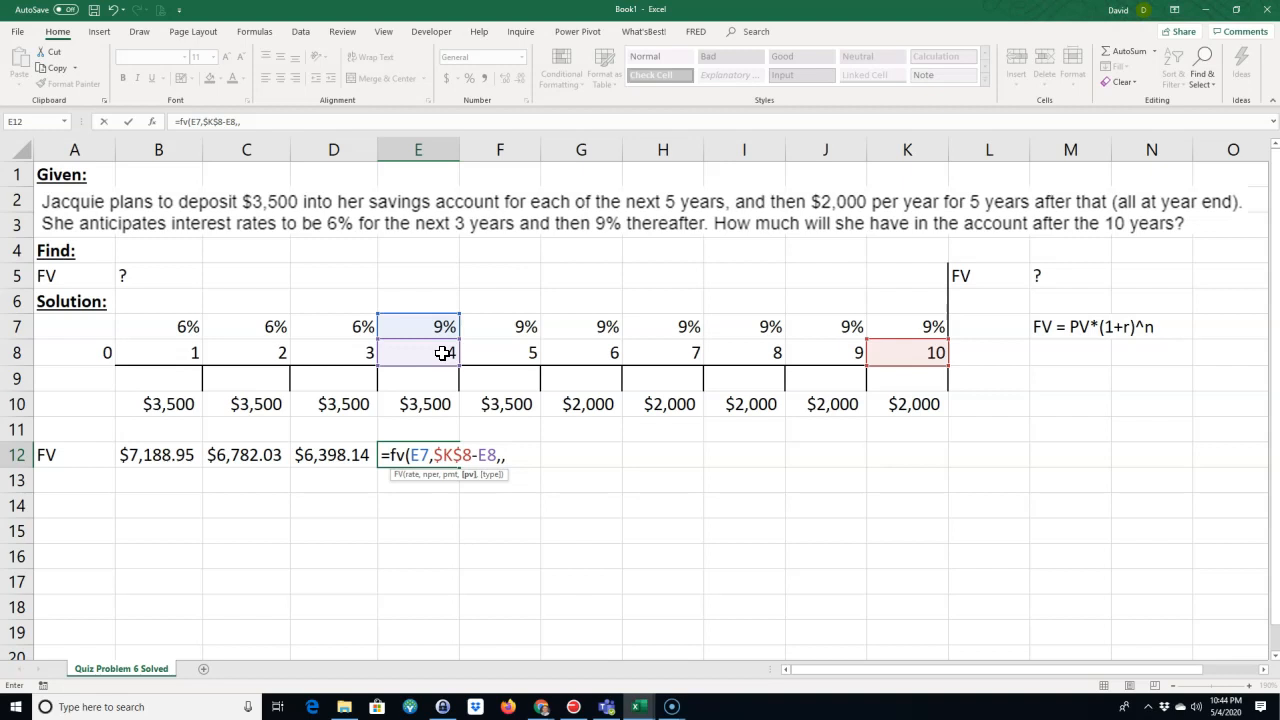
{"action": "type", "text": "-"}
{"action": "left_click", "coordinate": [413, 404]}
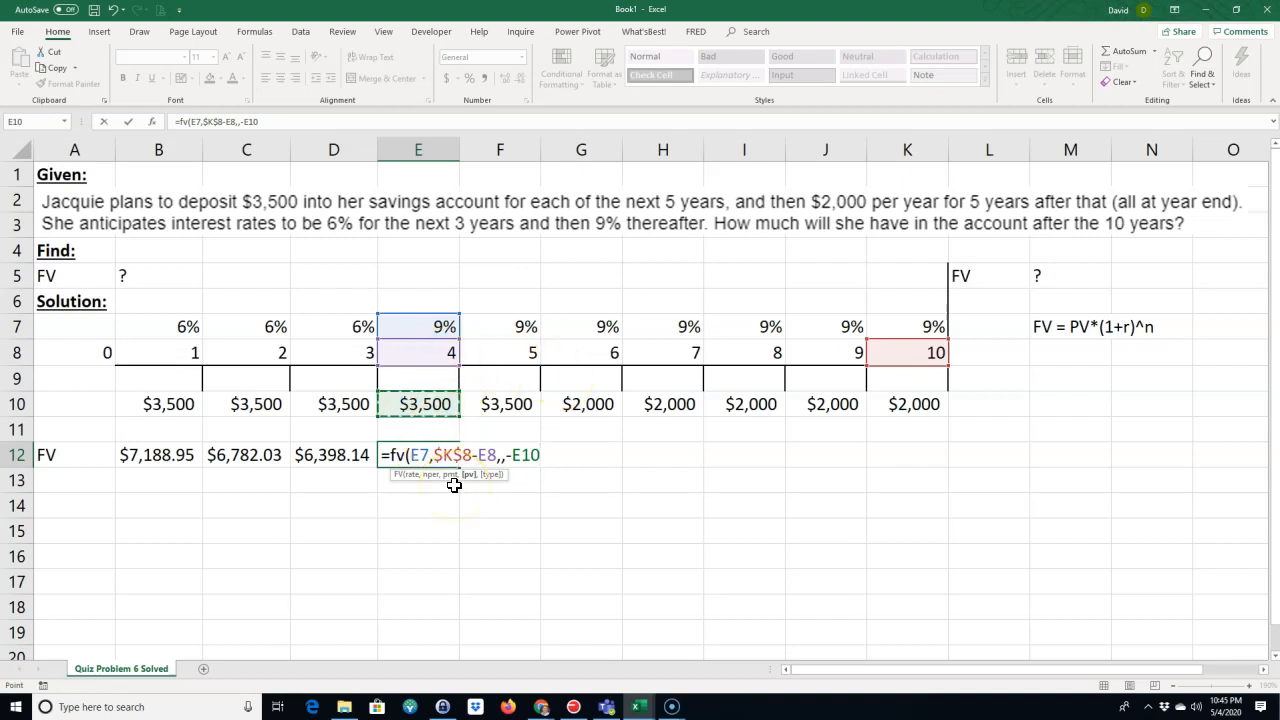
{"action": "type", "text": ")"}
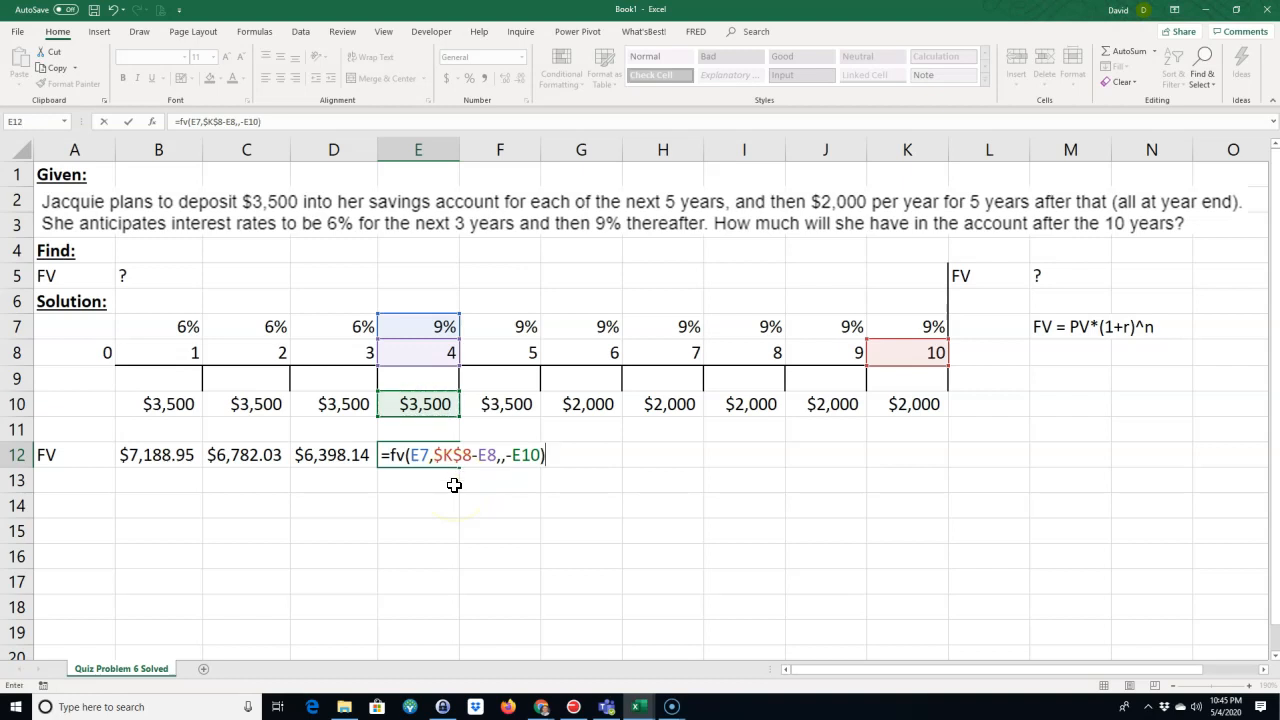
{"action": "key", "text": "Return"}
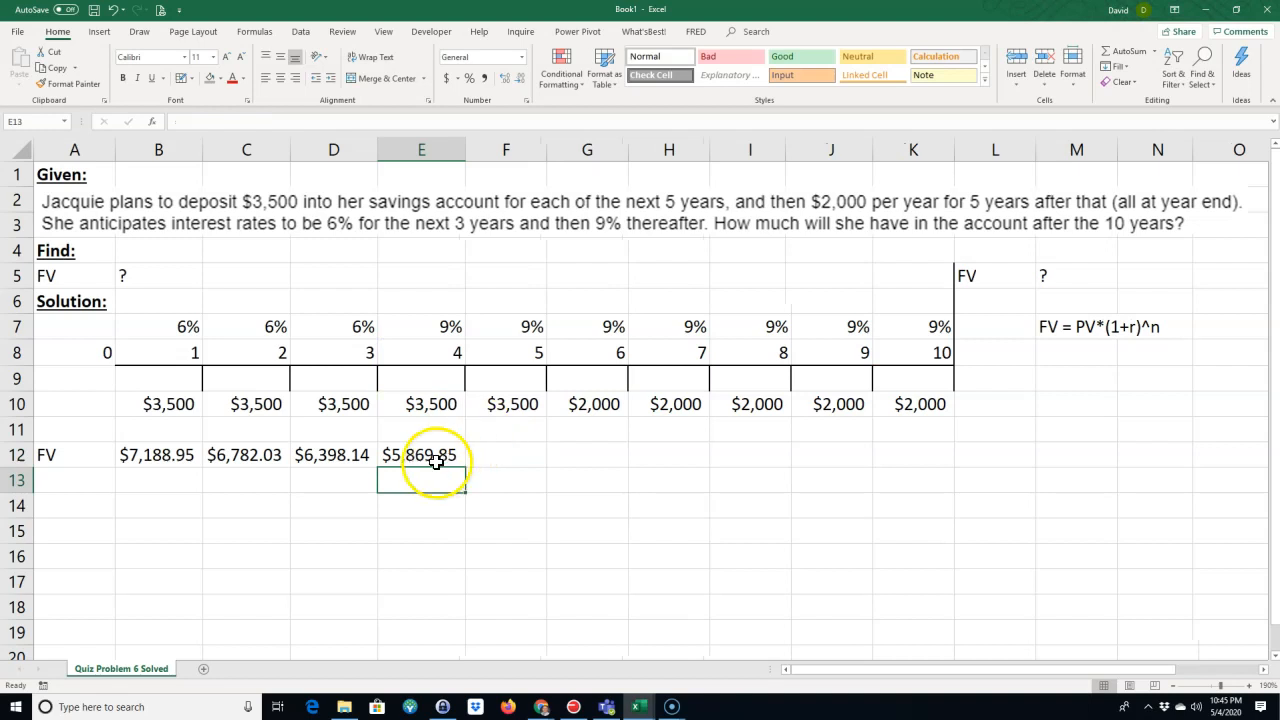
Make the rate reference in the E12 formula absolute as $E$7
{"action": "left_click", "coordinate": [440, 456]}
{"action": "left_click", "coordinate": [434, 405]}
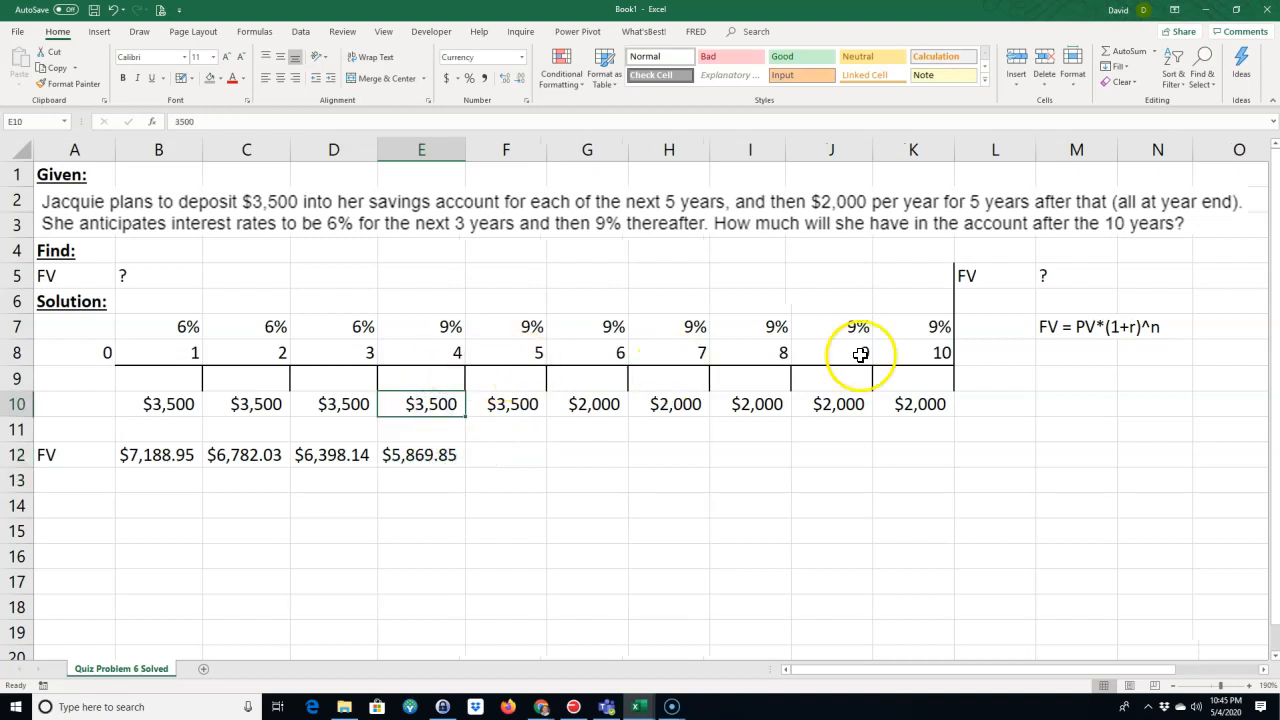
{"action": "left_click", "coordinate": [435, 457]}
{"action": "double_click", "coordinate": [435, 457]}
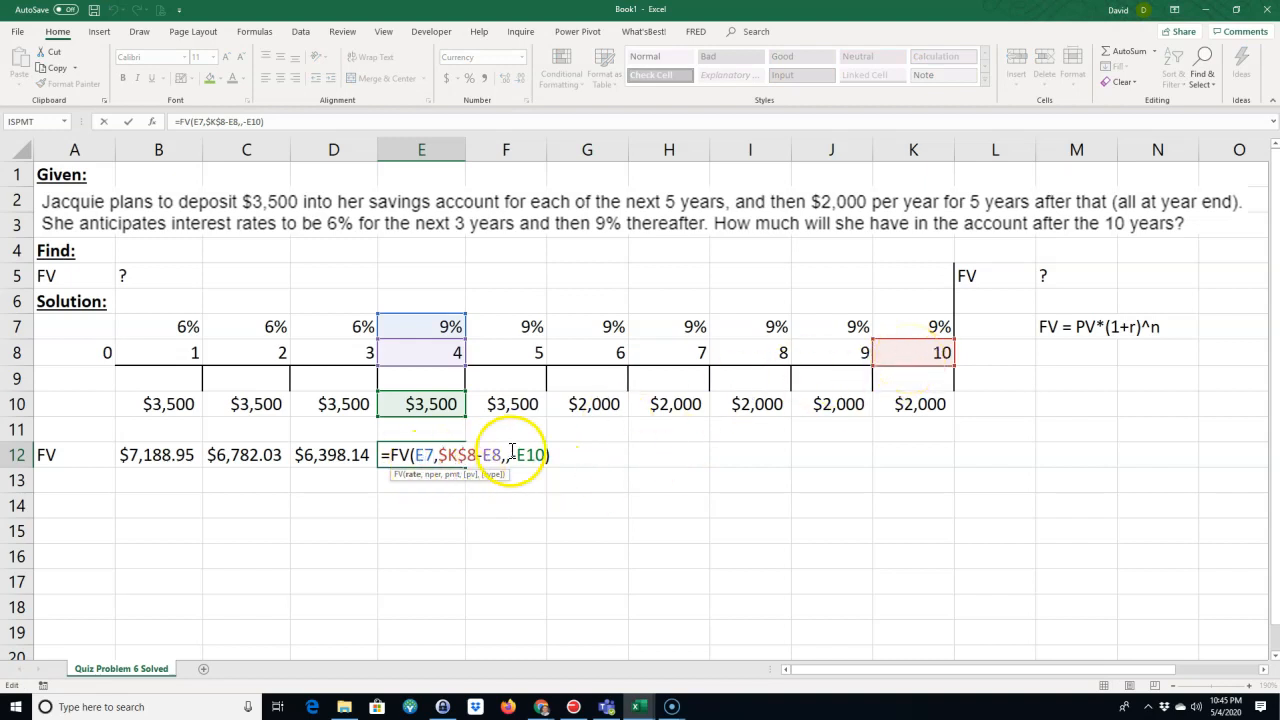
{"action": "left_click", "coordinate": [424, 455]}
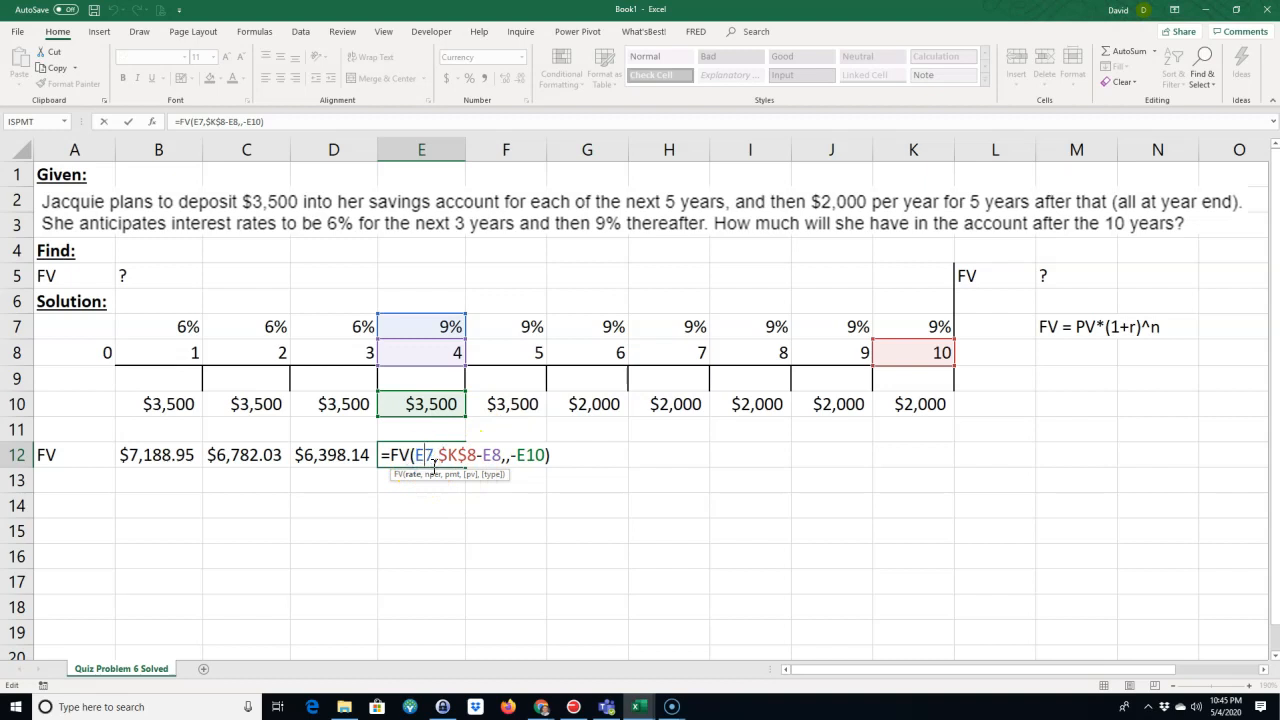
{"action": "key", "text": "F4"}
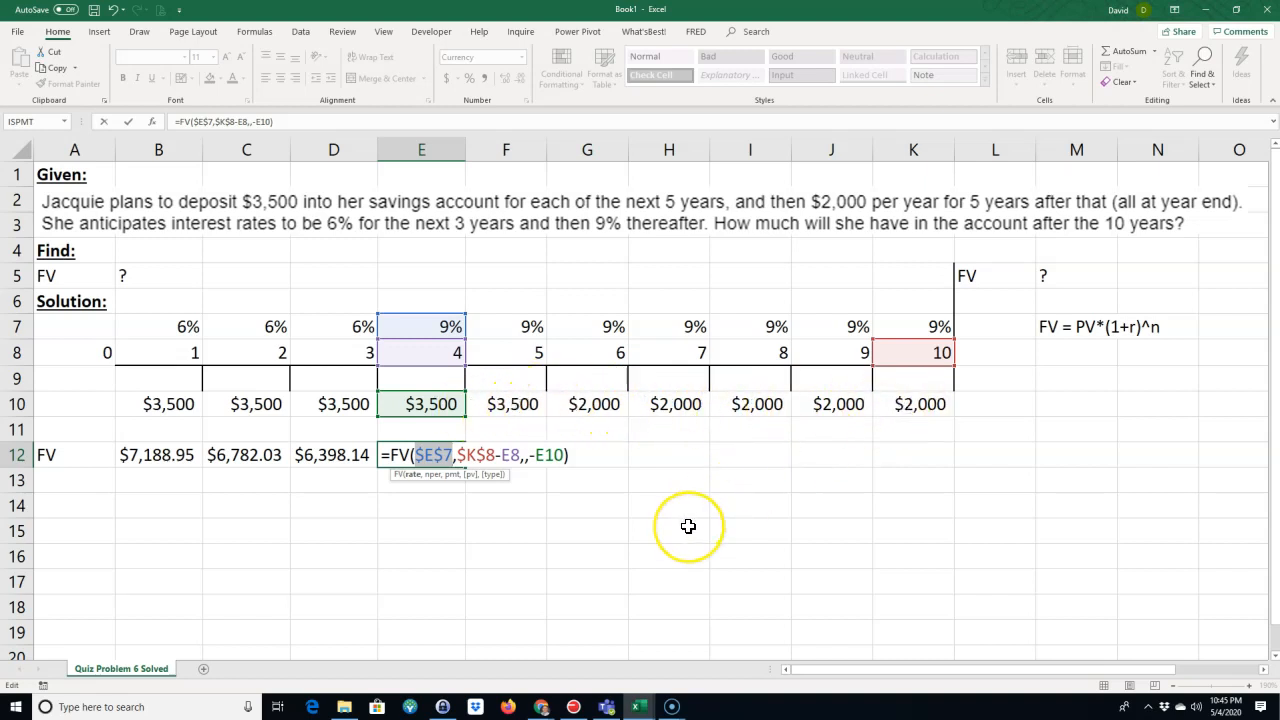
{"action": "key", "text": "Return"}
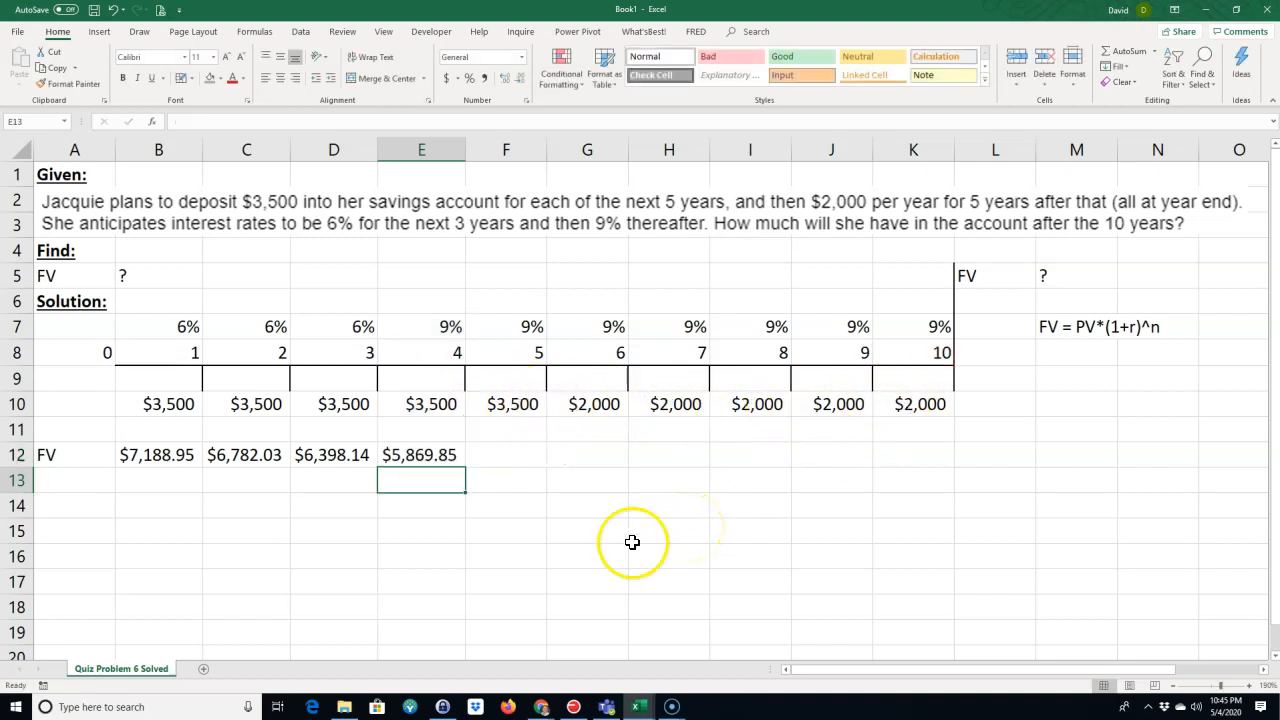
Fill the E12 formula across through K12 and autofit the widths of columns F to K
{"action": "left_click", "coordinate": [418, 442]}
{"action": "left_click_drag", "start_coordinate": [467, 469], "coordinate": [924, 471]}
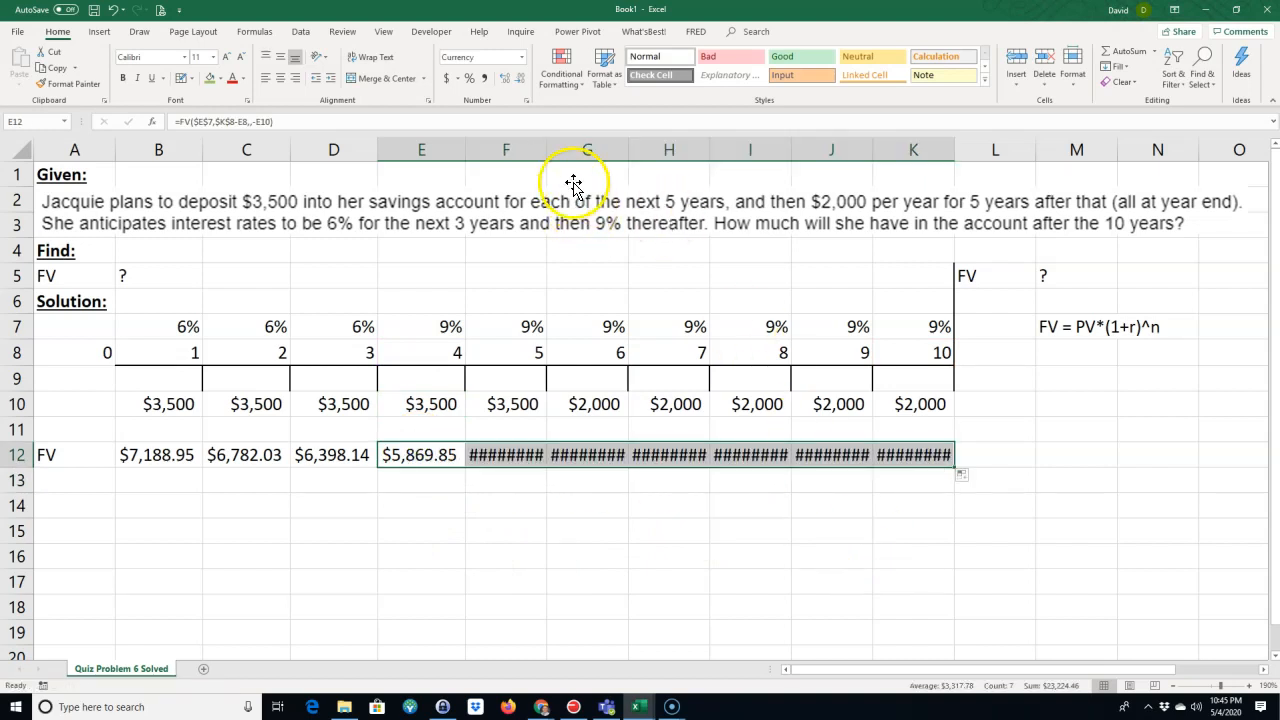
{"action": "left_click_drag", "start_coordinate": [495, 150], "coordinate": [908, 146]}
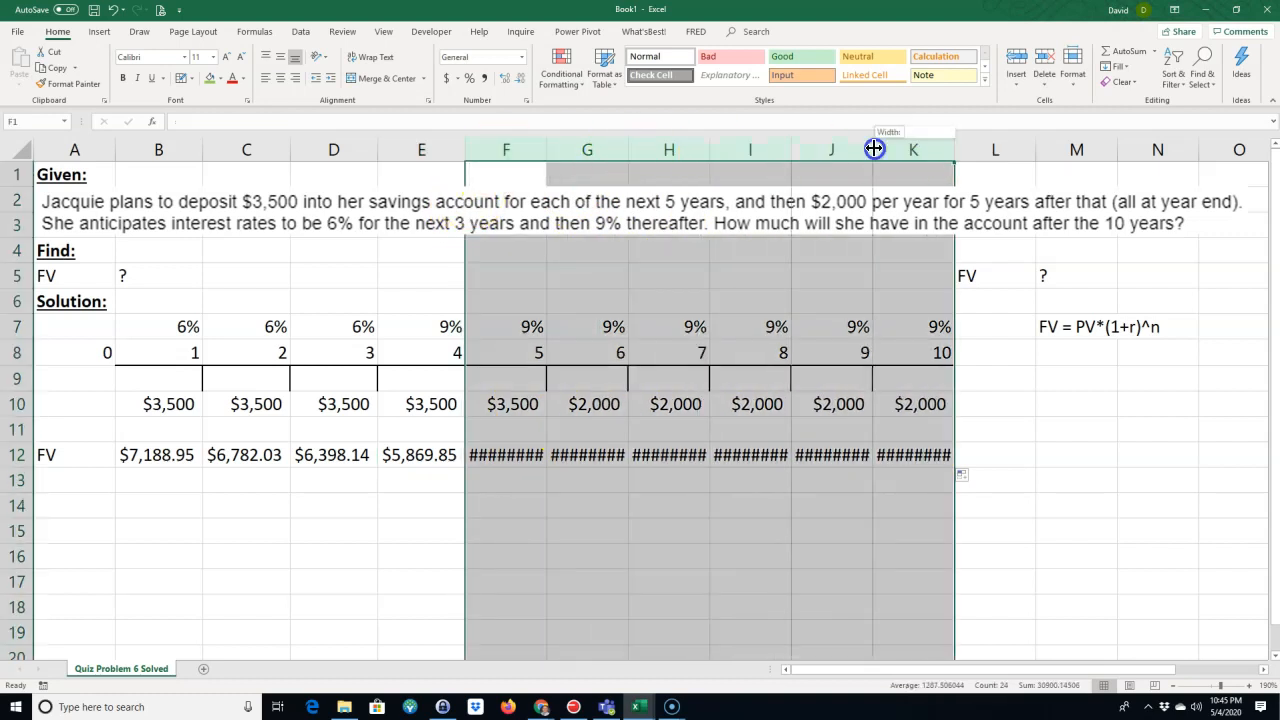
{"action": "double_click", "coordinate": [872, 150]}
{"action": "left_click", "coordinate": [717, 507]}
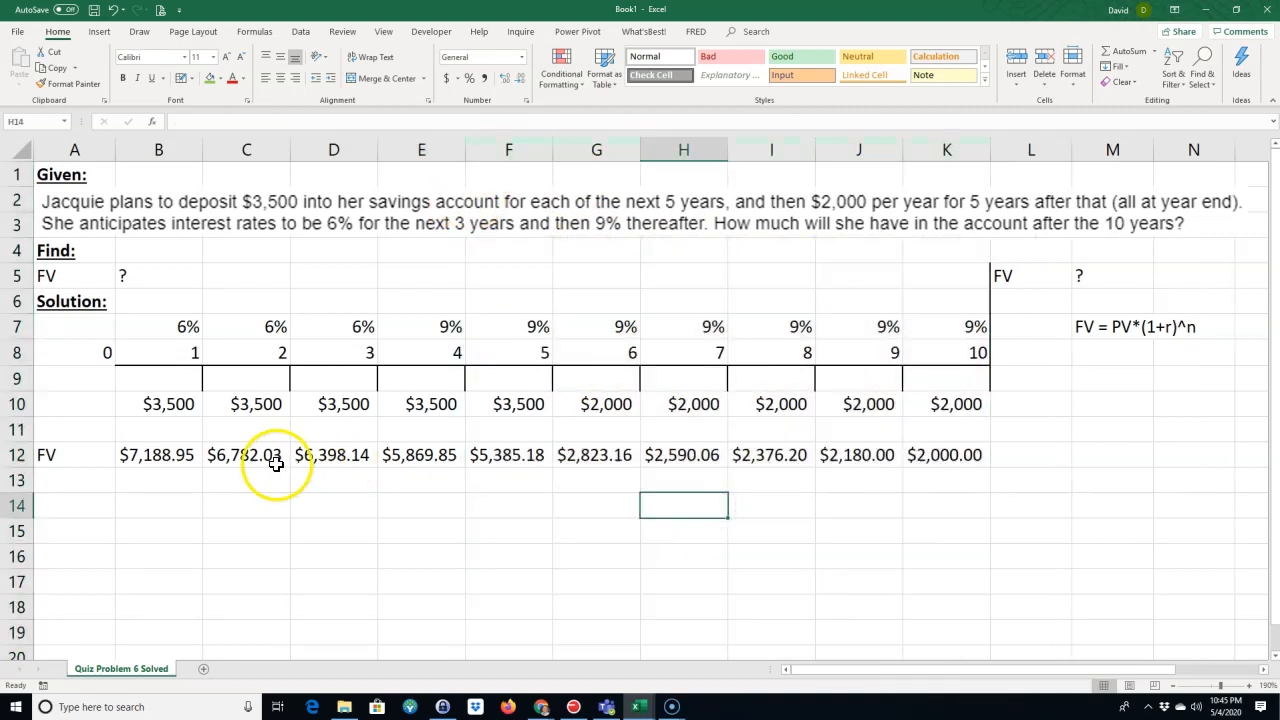
Review the future value formulas for years 4 to 10 in E12:K12
{"action": "left_click", "coordinate": [430, 450]}
{"action": "left_click", "coordinate": [525, 455]}
{"action": "left_click", "coordinate": [595, 457]}
{"action": "left_click", "coordinate": [665, 455]}
{"action": "left_click", "coordinate": [750, 455]}
{"action": "left_click", "coordinate": [835, 455]}
{"action": "left_click", "coordinate": [915, 460]}
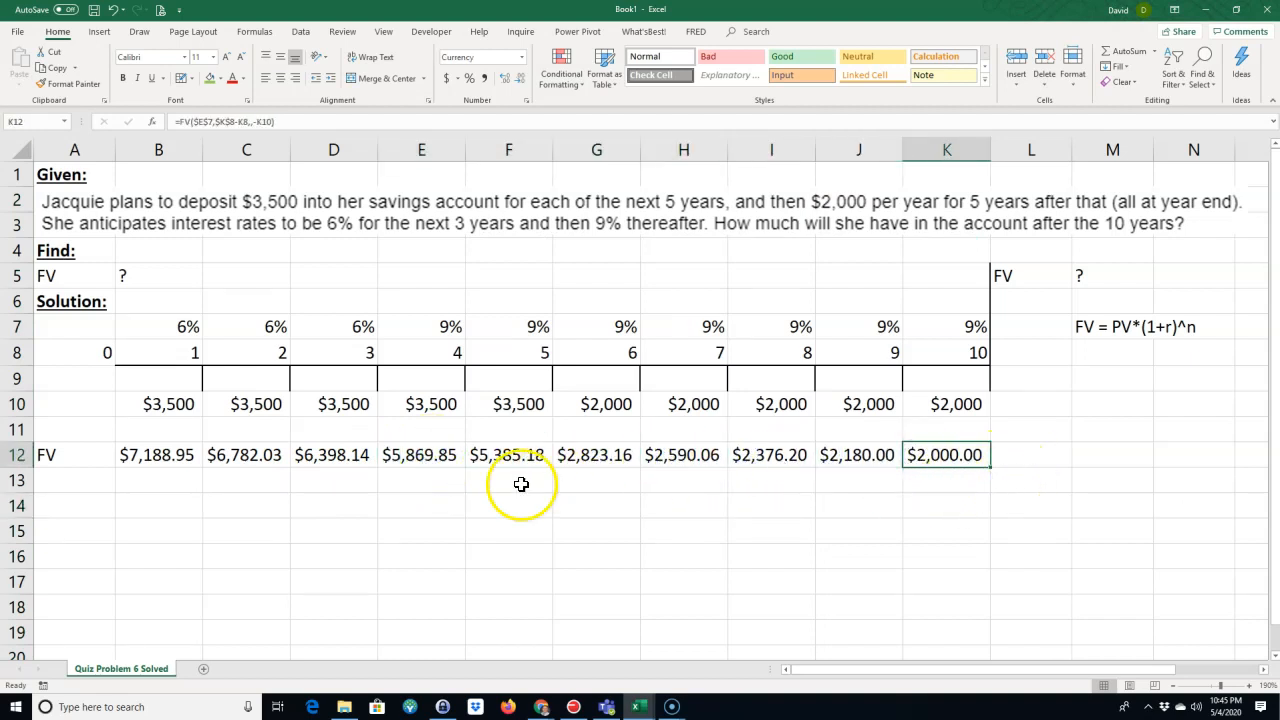
Total the future values in L12 with =SUM(B12:K12)
{"action": "left_click", "coordinate": [1031, 454]}
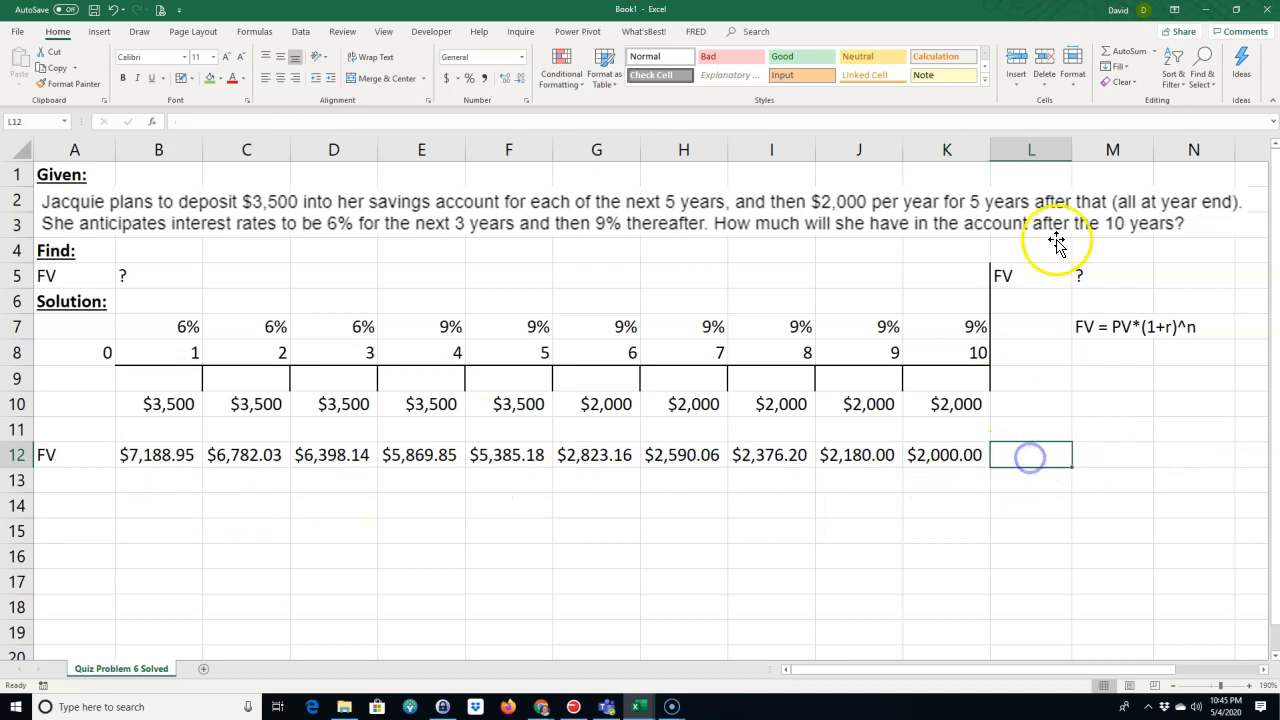
{"action": "left_click", "coordinate": [1126, 50]}
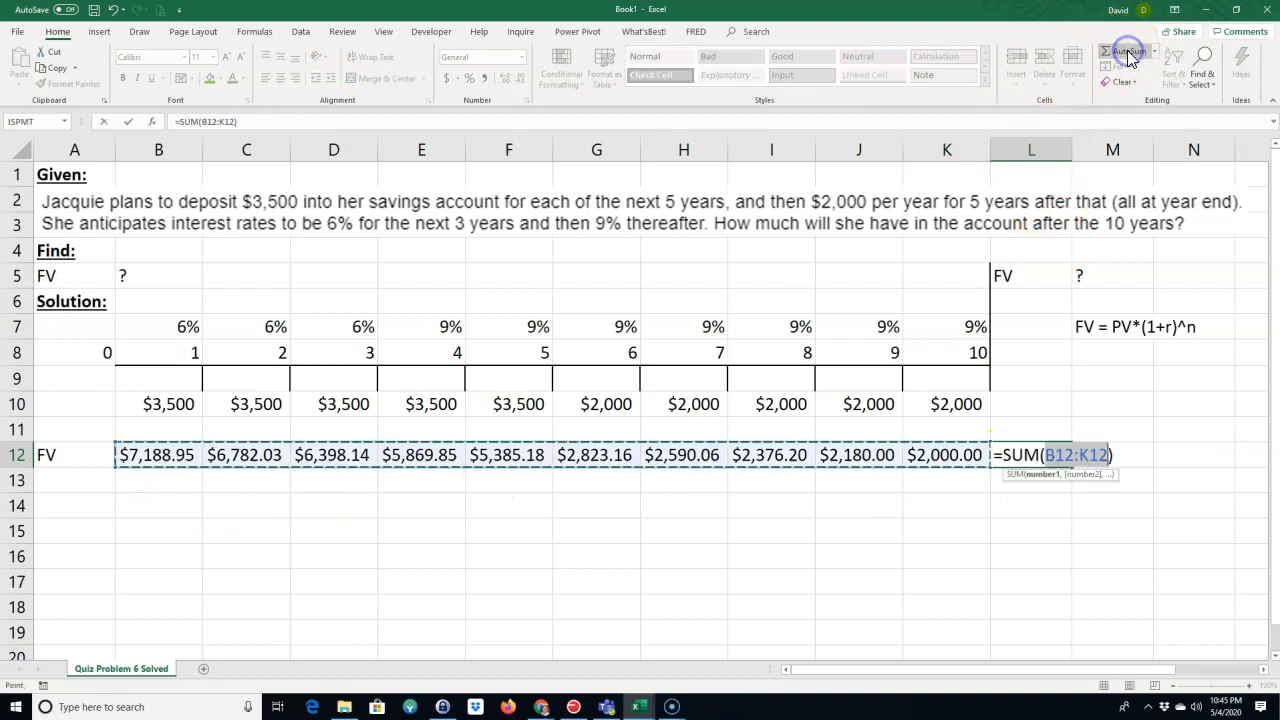
{"action": "key", "text": "Return"}
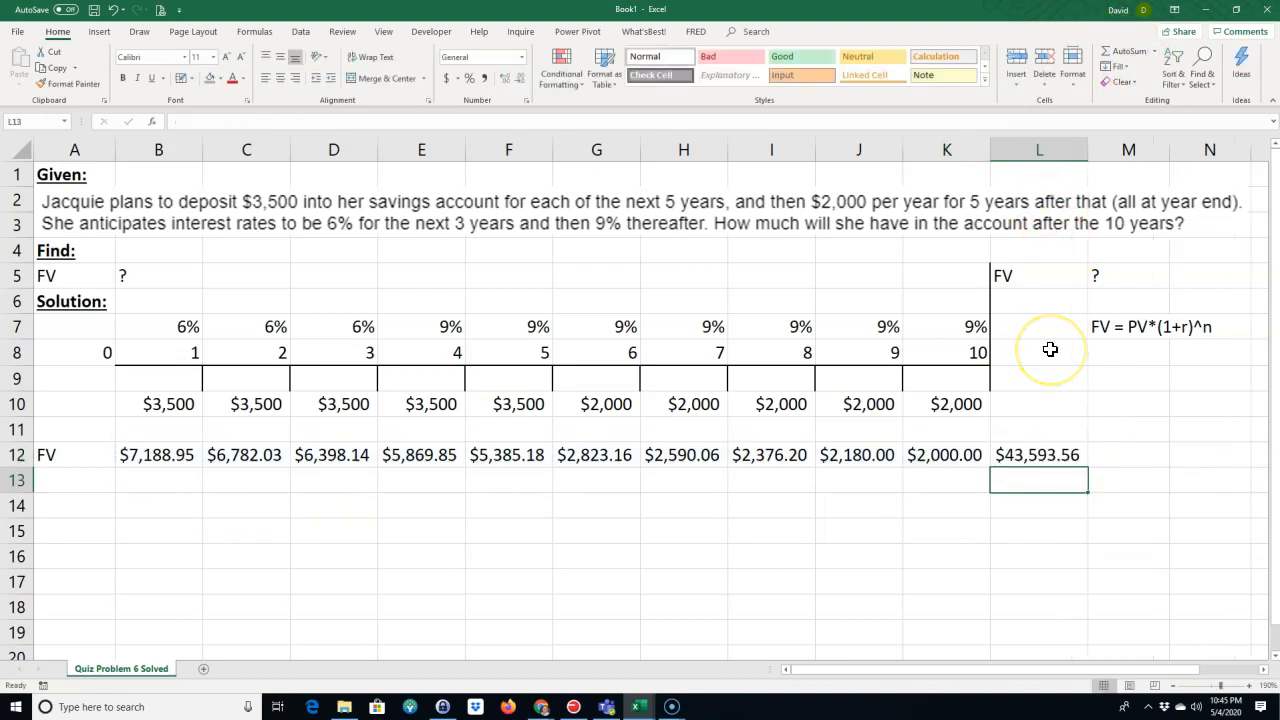
Highlight the total in L12 with a yellow fill
{"action": "left_click", "coordinate": [1018, 456]}
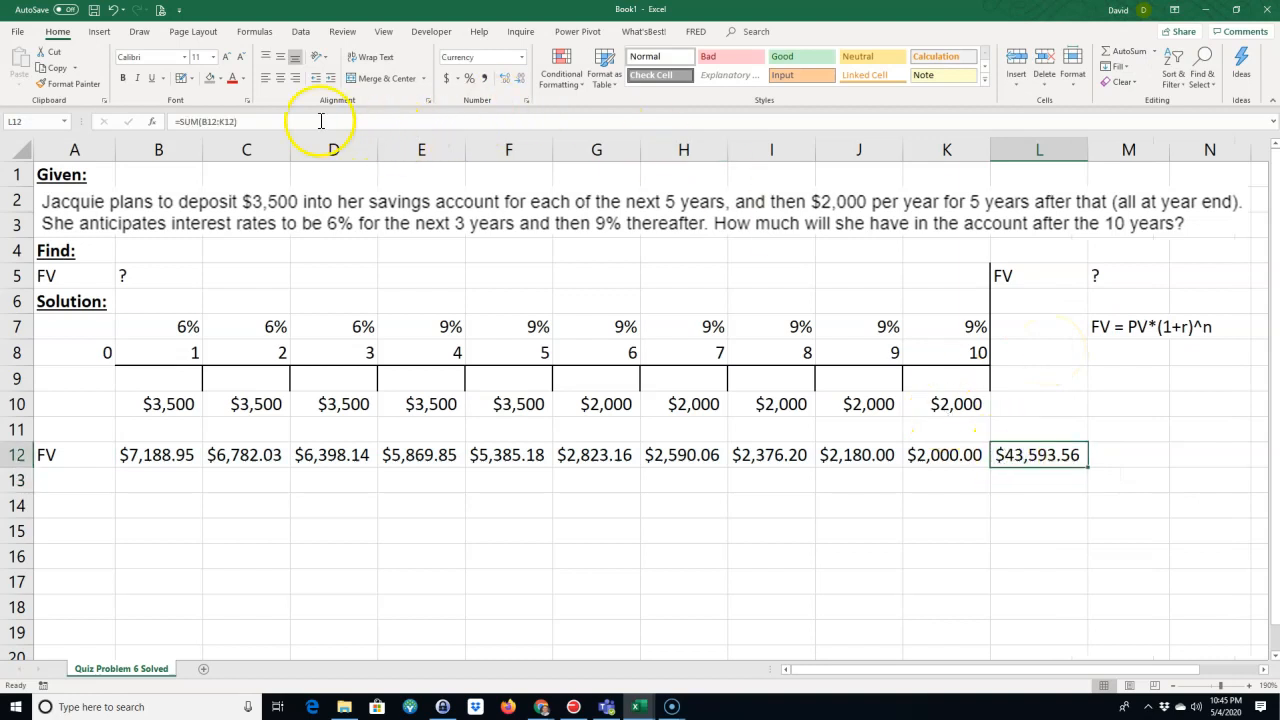
{"action": "left_click", "coordinate": [219, 79]}
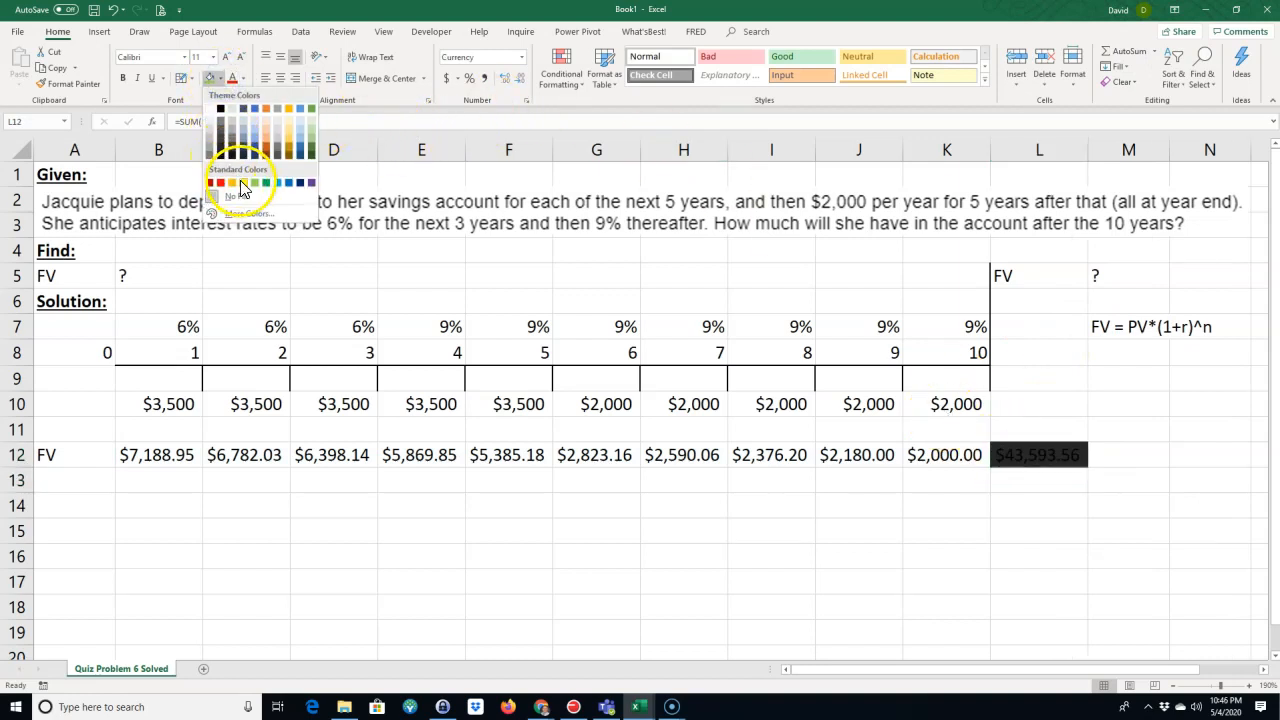
{"action": "left_click", "coordinate": [245, 182]}
{"action": "left_click", "coordinate": [323, 533]}
Display the text of the B12 formula in B13 with =FORMULATEXT(B12)
{"action": "left_click", "coordinate": [154, 482]}
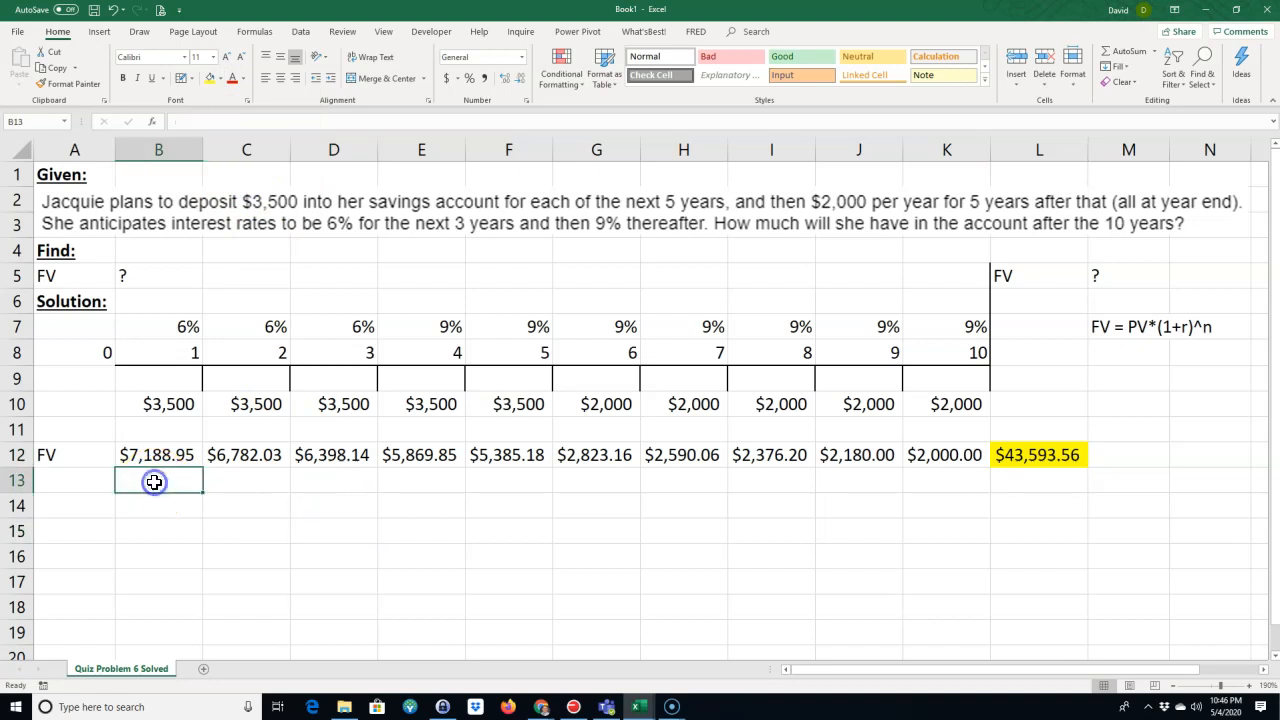
{"action": "type", "text": "o"}
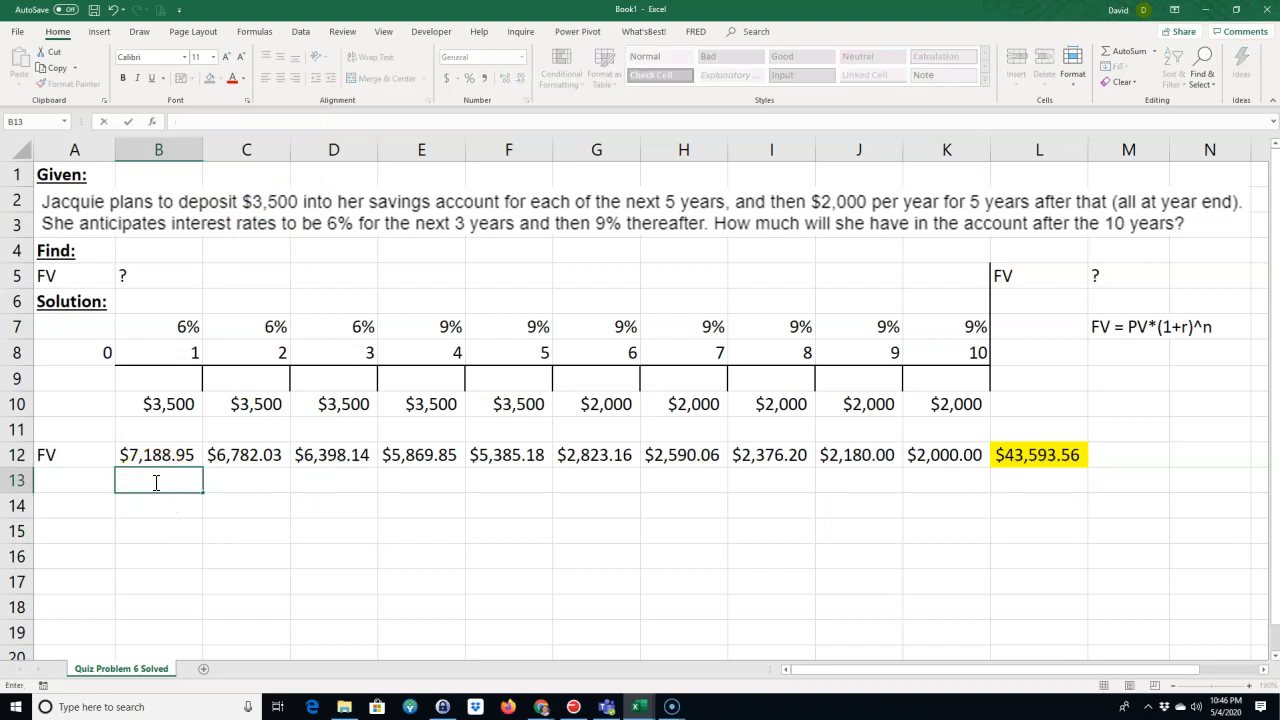
{"action": "type", "text": "=form"}
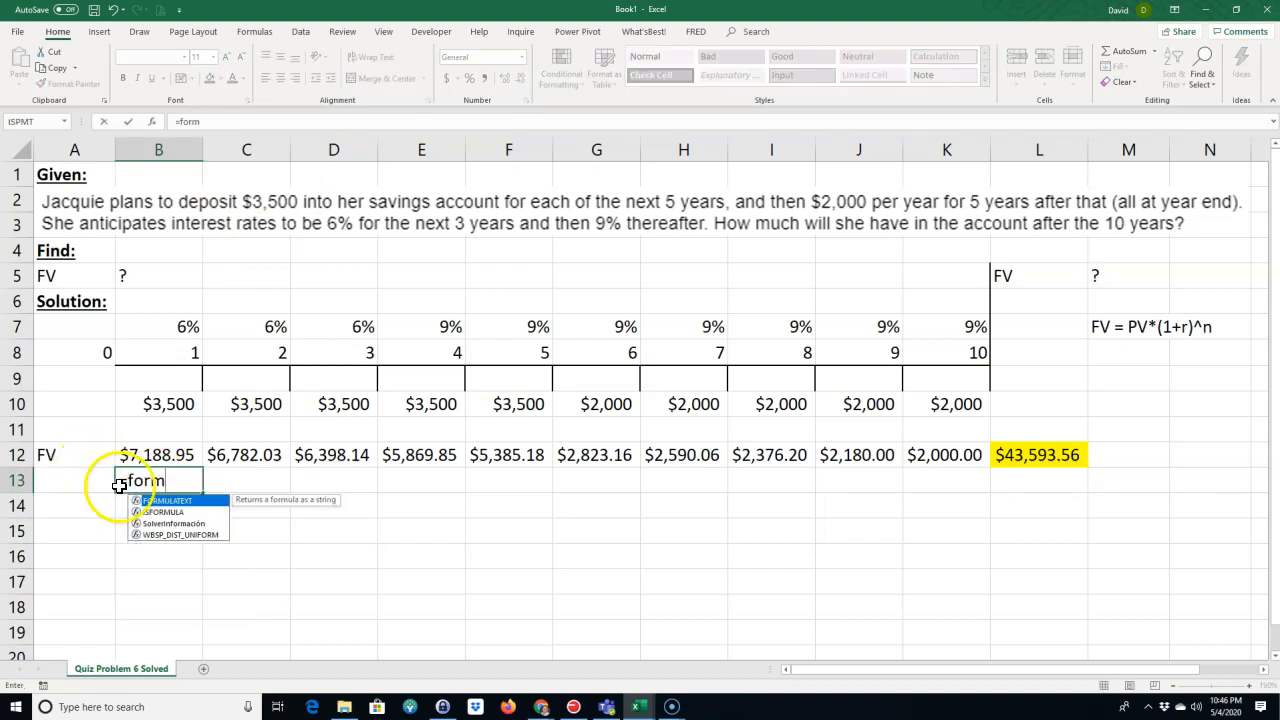
{"action": "key", "text": "Tab"}
{"action": "left_click", "coordinate": [158, 452]}
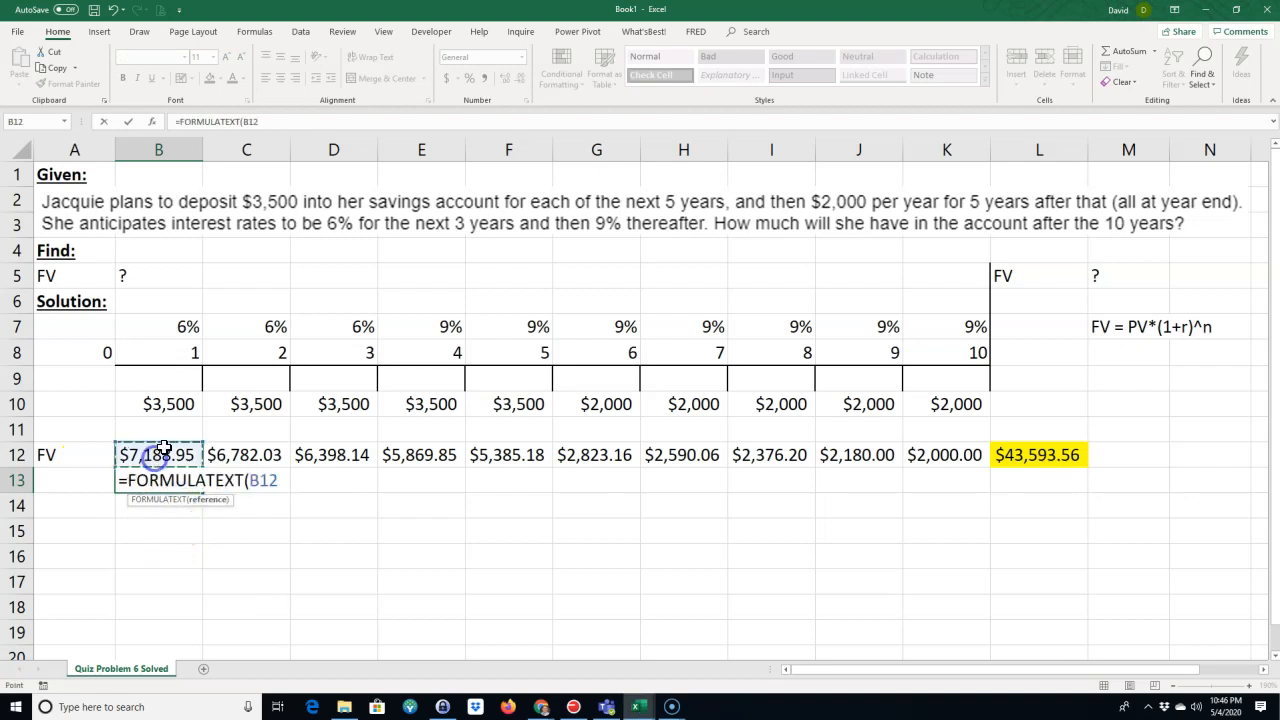
{"action": "key", "text": "Return"}
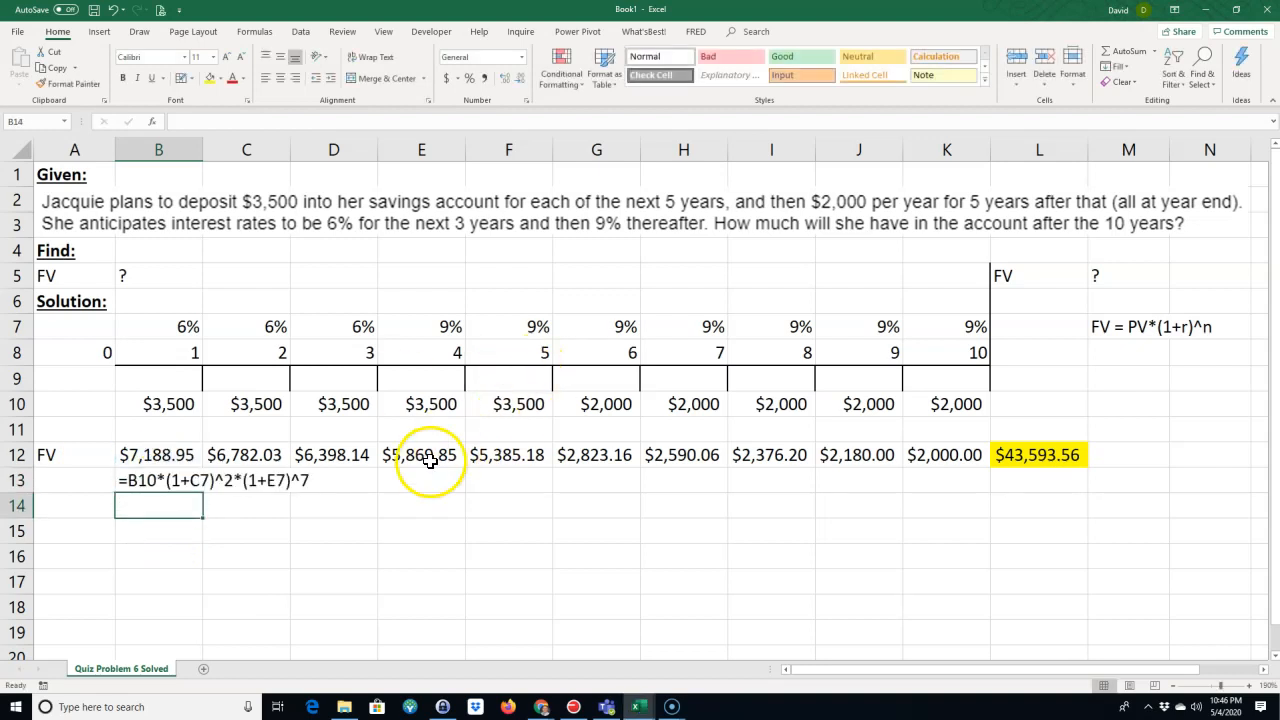
Copy the FORMULATEXT formula from B13 to E13 to show the year 4 formula
{"action": "left_click", "coordinate": [428, 458]}
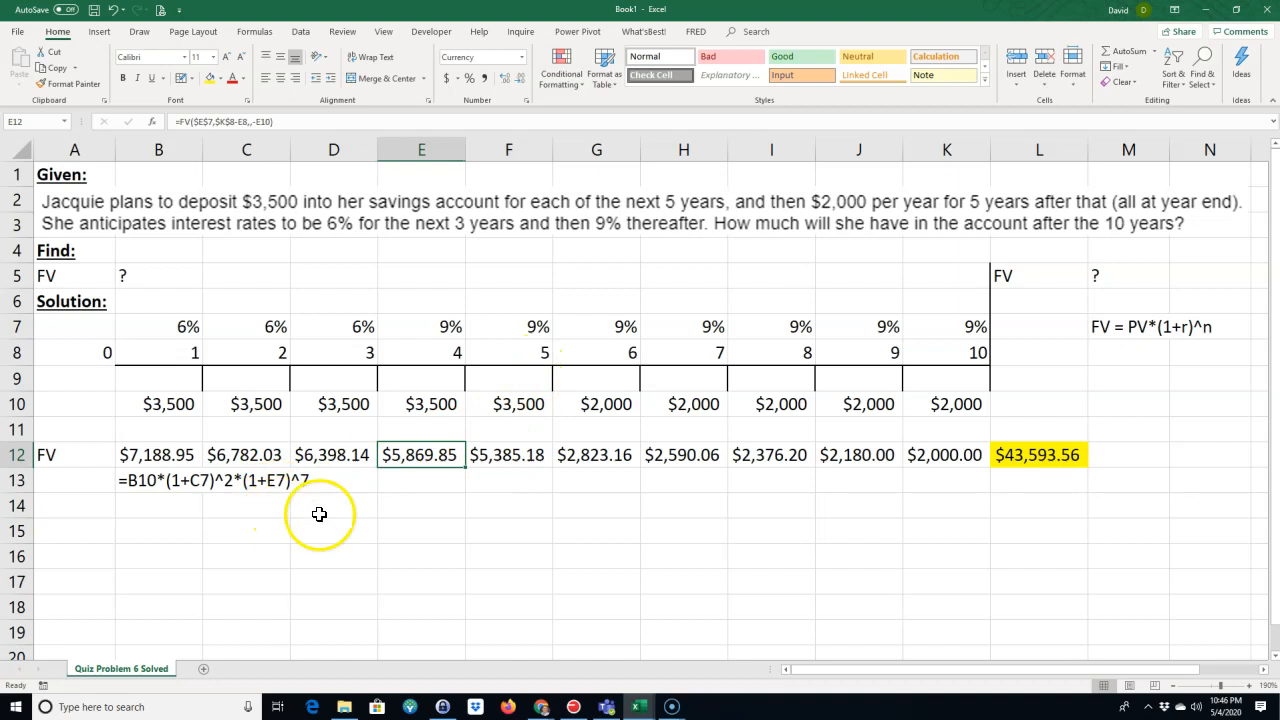
{"action": "left_click", "coordinate": [493, 453]}
{"action": "left_click", "coordinate": [452, 453]}
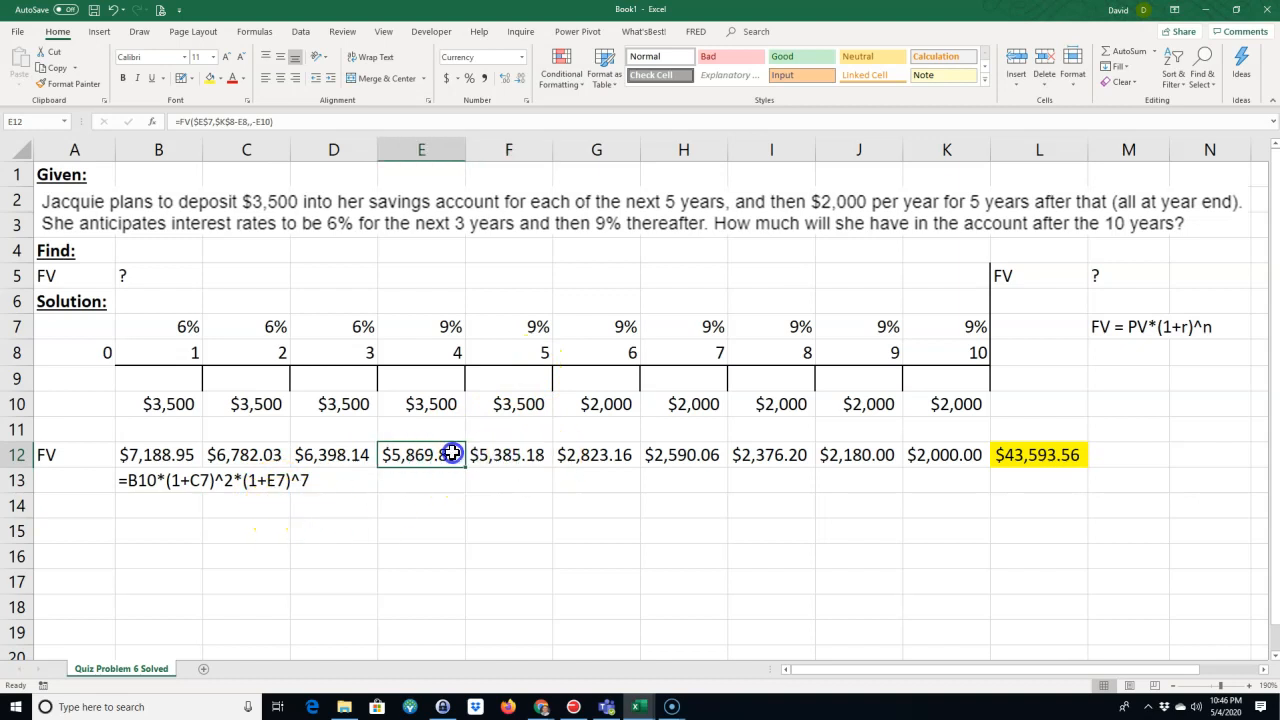
{"action": "left_click", "coordinate": [151, 480]}
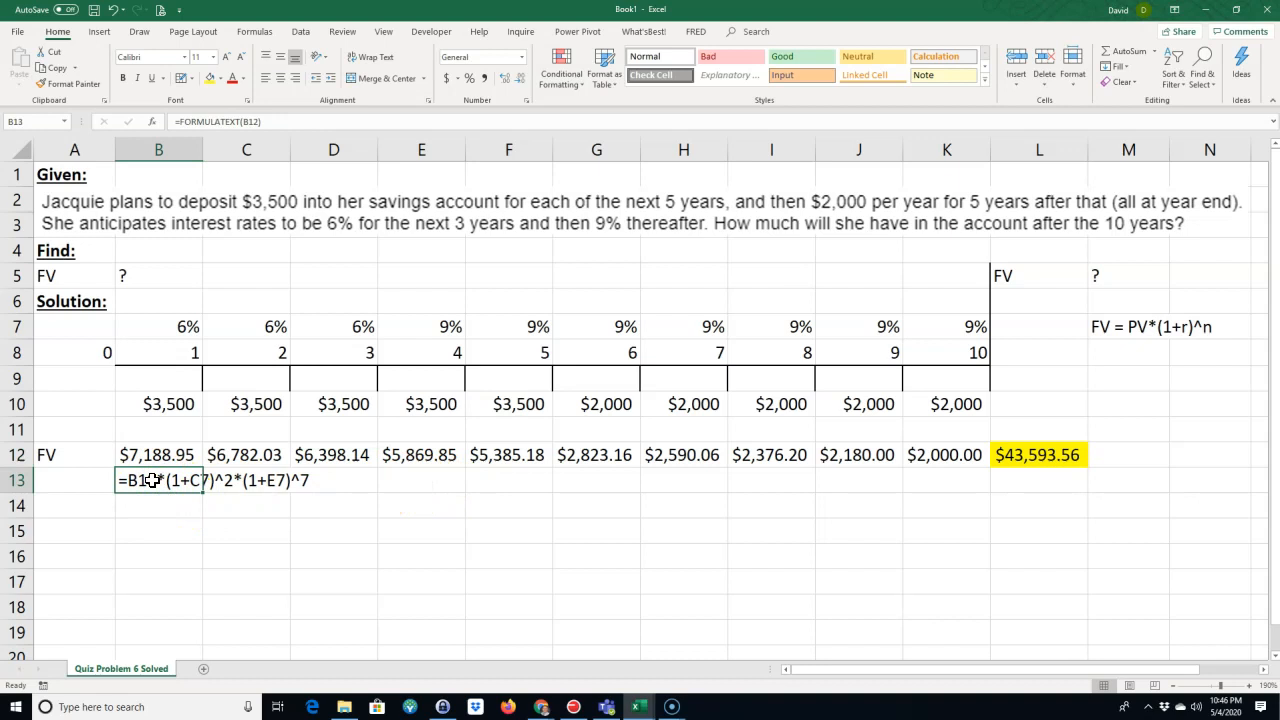
{"action": "left_click", "coordinate": [395, 480]}
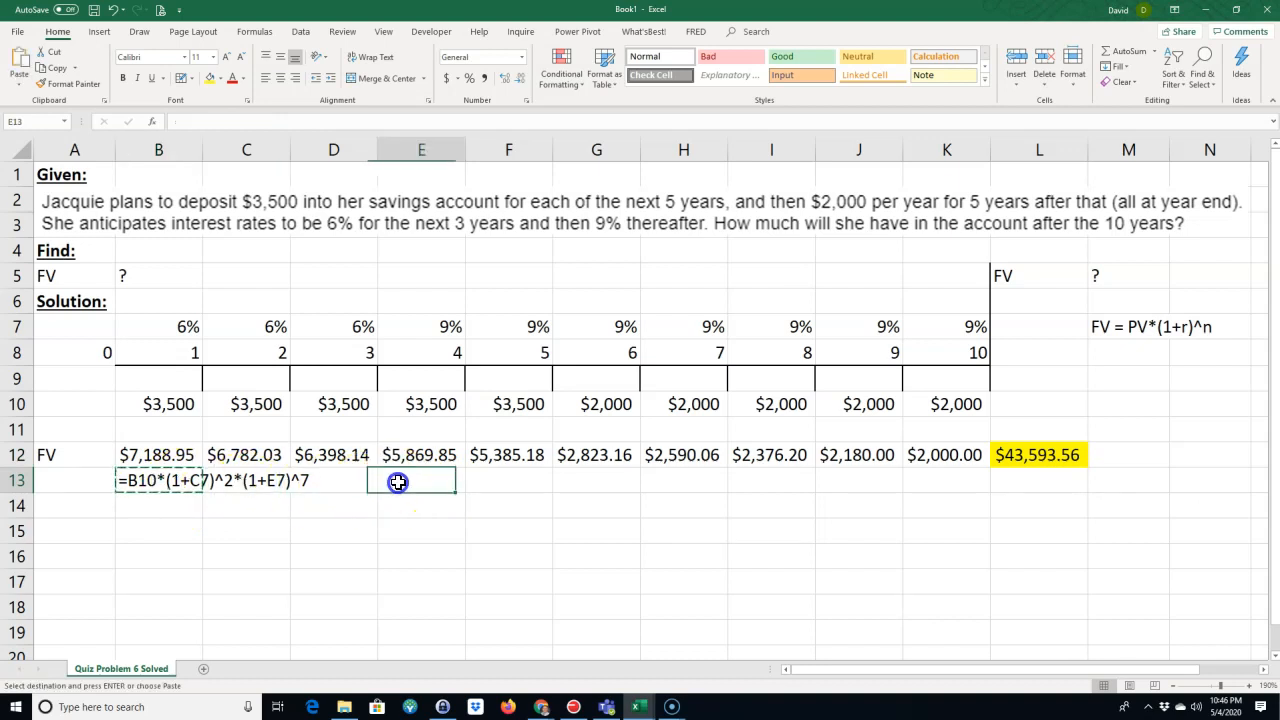
{"action": "type", "text": "=FV($E$7,$K$8-E8,,-E10)"}
{"action": "left_click", "coordinate": [428, 574]}
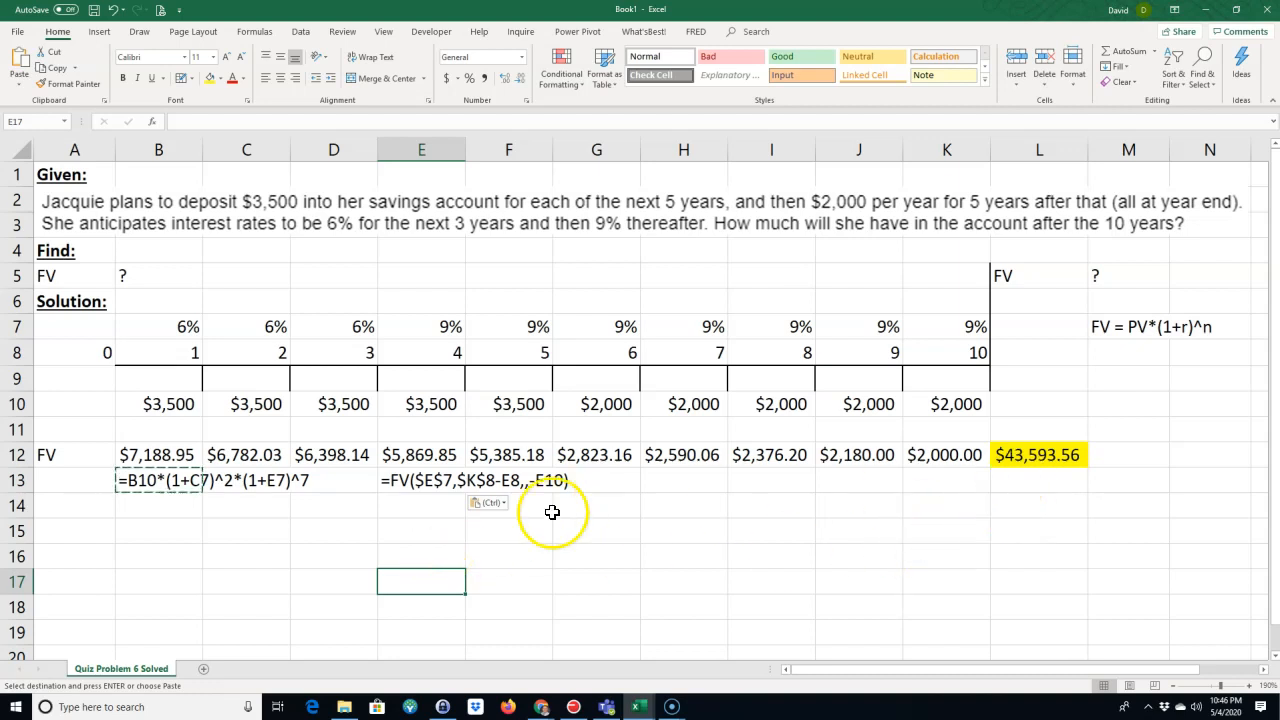
Copy the FORMULATEXT formula from E13 to L13 to show the total's formula
{"action": "left_click", "coordinate": [410, 481]}
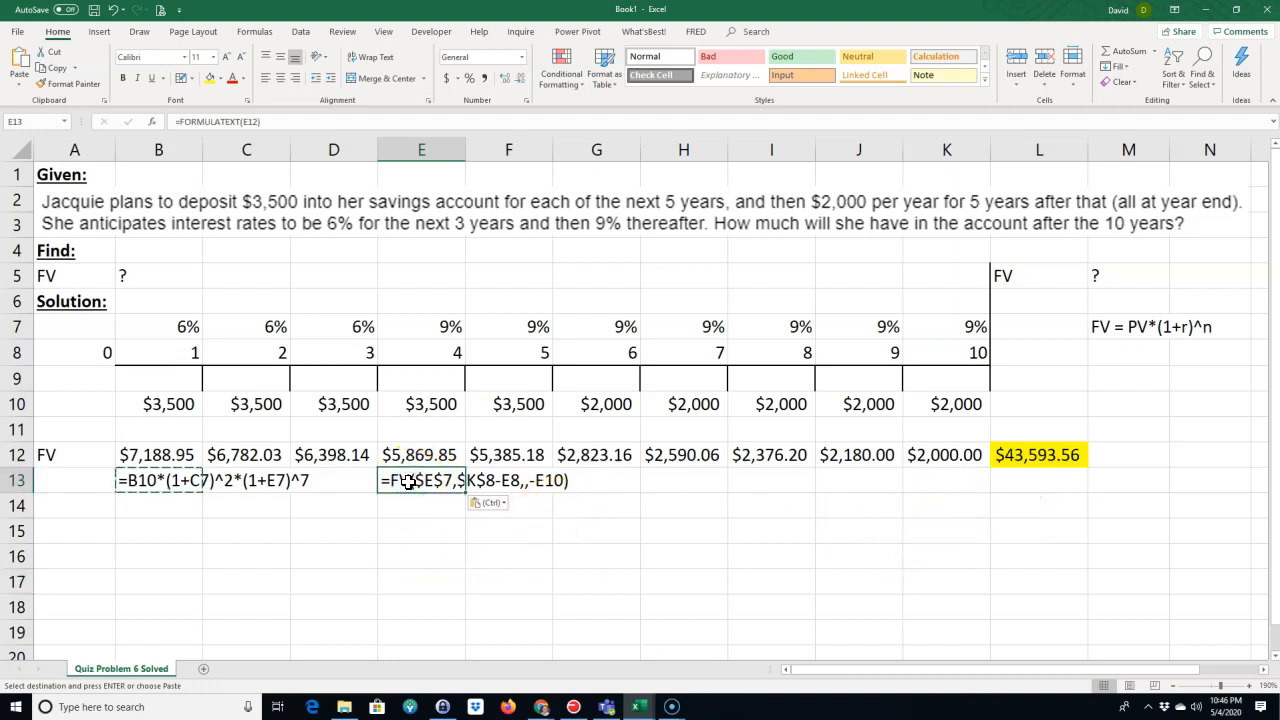
{"action": "key", "text": "ctrl+c"}
{"action": "left_click", "coordinate": [1037, 480]}
{"action": "key", "text": "ctrl+v"}
{"action": "left_click", "coordinate": [810, 571]}
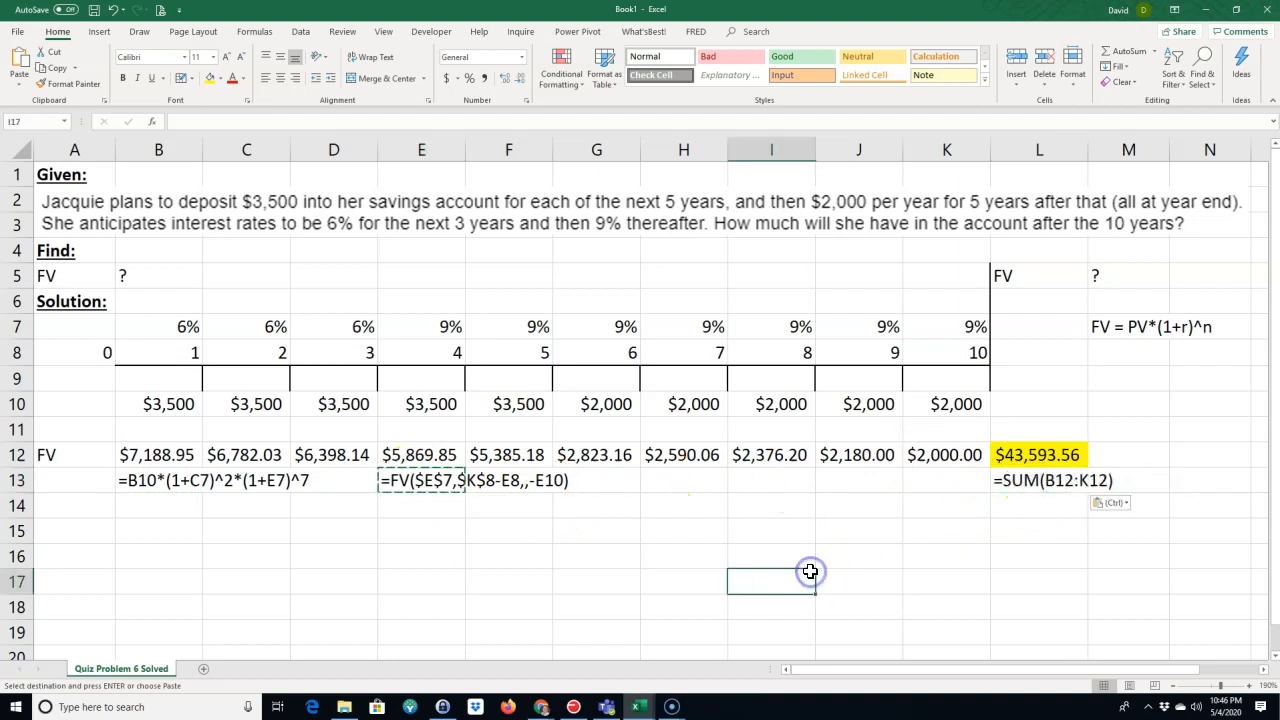
Examine the cell references in the year 10 formula in K12 and leave it unedited
{"action": "double_click", "coordinate": [945, 456]}
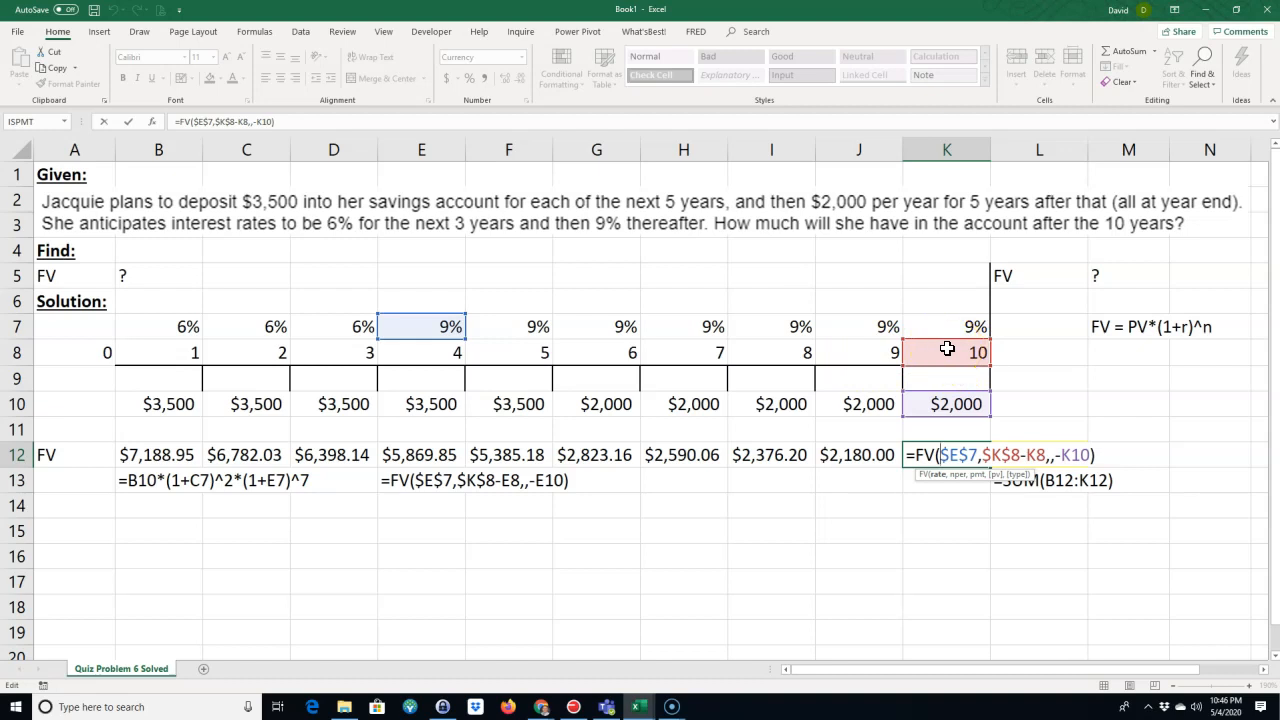
{"action": "left_click", "coordinate": [908, 532]}
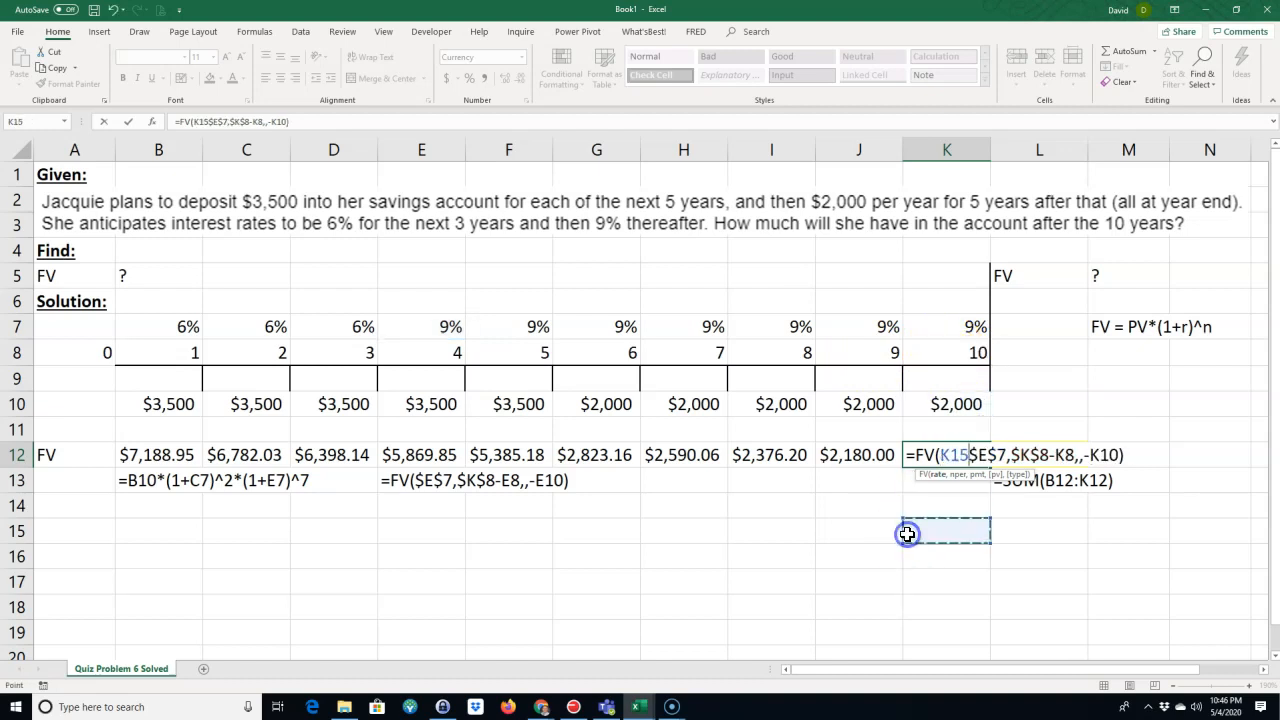
{"action": "key", "text": "Escape"}
{"action": "left_click", "coordinate": [941, 465]}
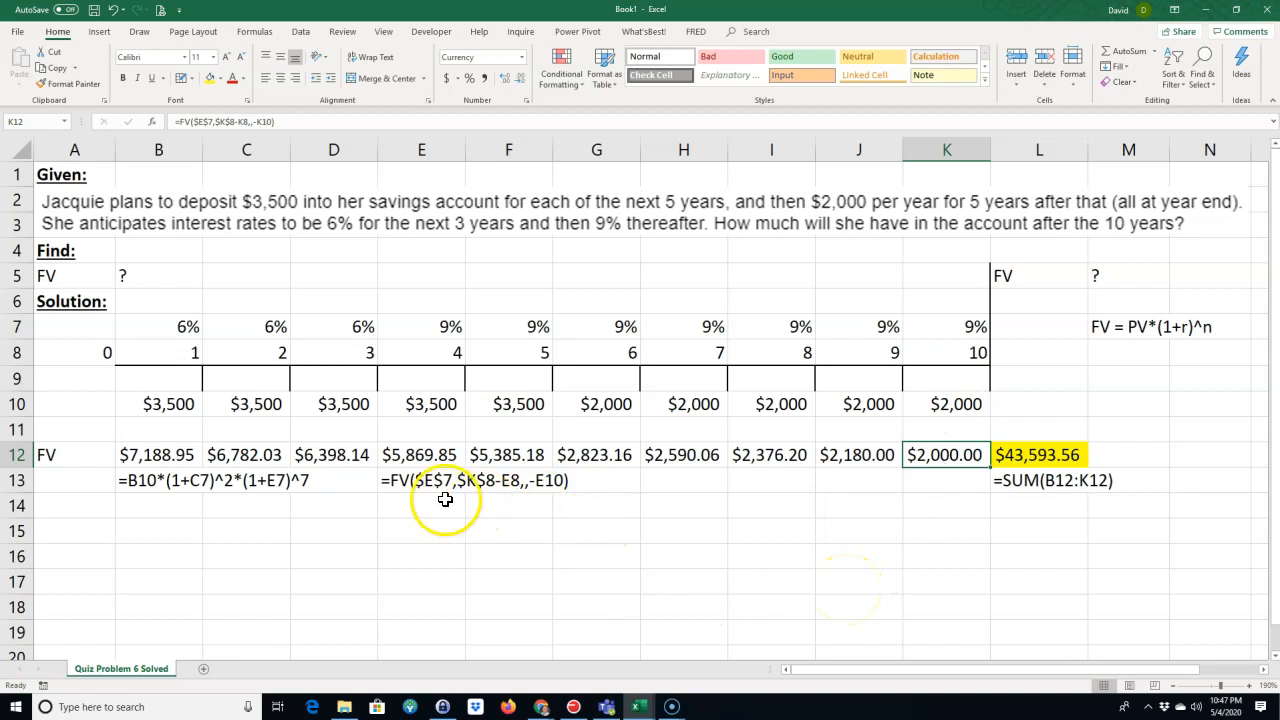
Copy the timeline with rates, years and deposits from A7:K10 to A15
{"action": "mouse_move", "coordinate": [83, 328]}
{"action": "left_mouse_down"}
{"action": "mouse_move", "coordinate": [643, 331]}
{"action": "mouse_move", "coordinate": [956, 357]}
{"action": "mouse_move", "coordinate": [957, 397]}
{"action": "left_mouse_up"}
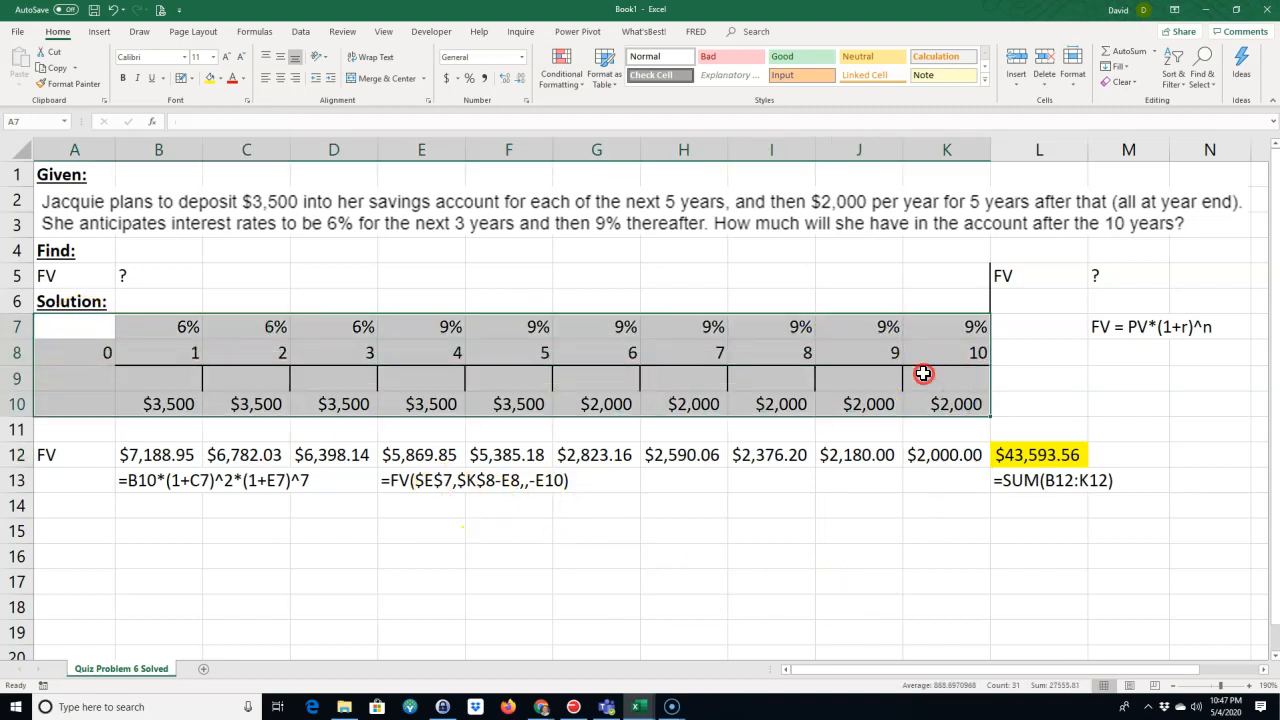
{"action": "right_click", "coordinate": [923, 374]}
{"action": "left_click", "coordinate": [955, 398]}
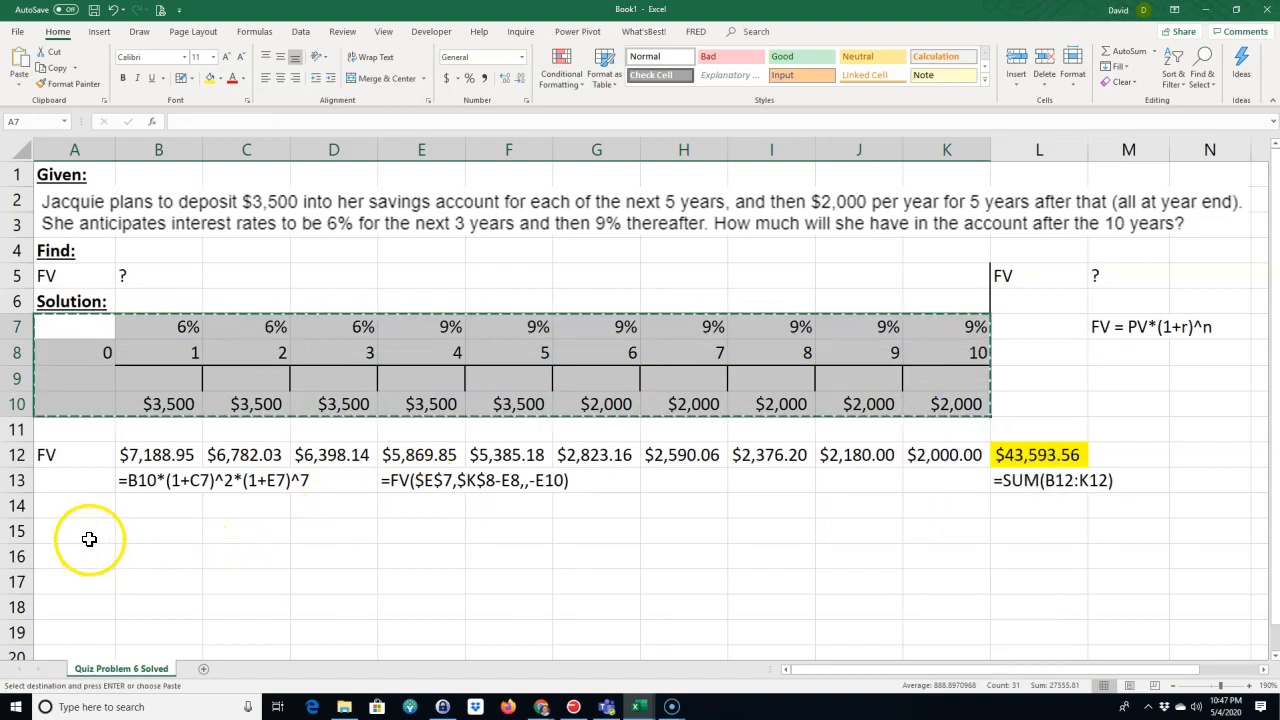
{"action": "left_click", "coordinate": [89, 539]}
{"action": "key", "text": "ctrl+v"}
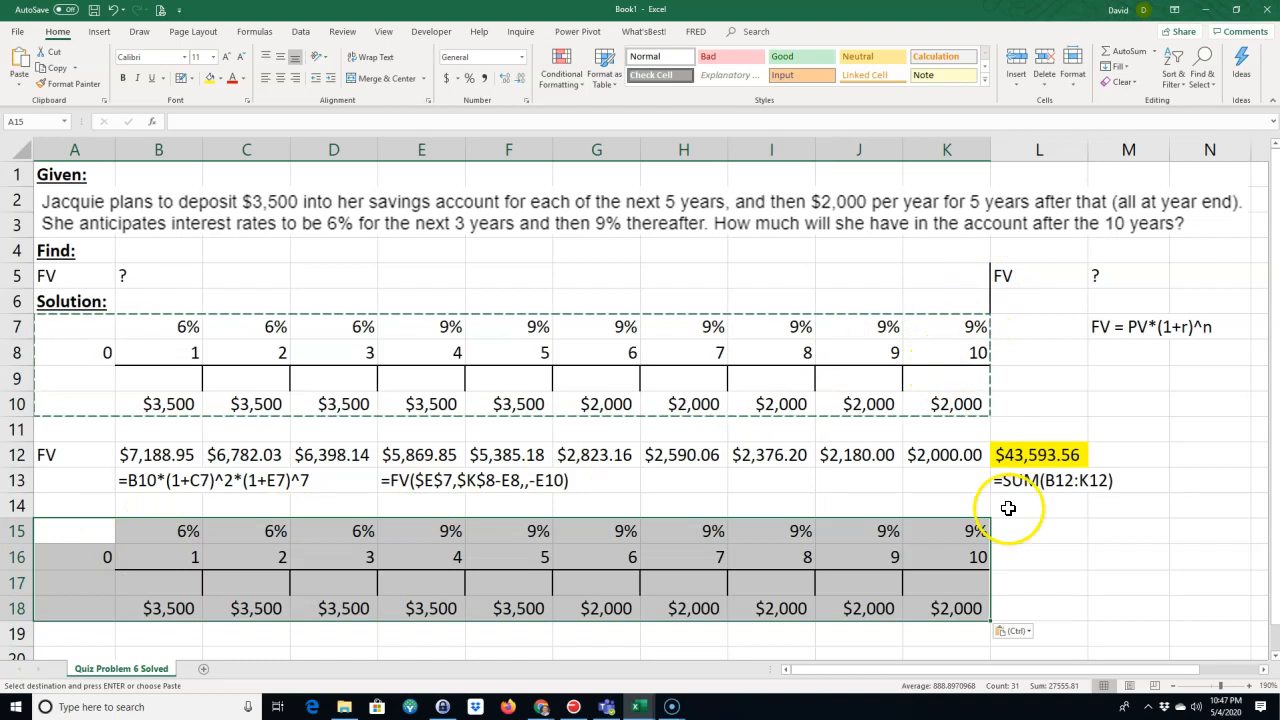
{"action": "left_click", "coordinate": [1027, 536]}
{"action": "scroll", "coordinate": [526, 640], "scroll_direction": "down", "scroll_amount": 1}
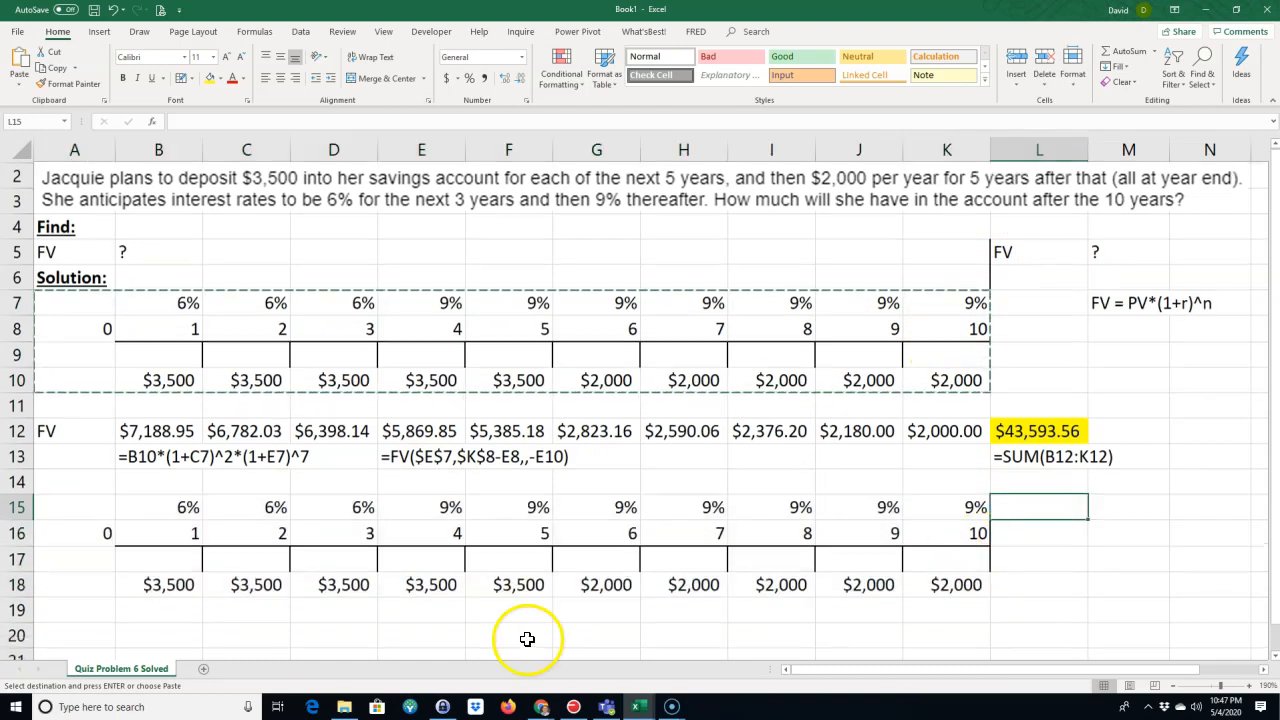
Clear the year 1 interest rate from both timelines, in B15 and B7
{"action": "left_click", "coordinate": [186, 455]}
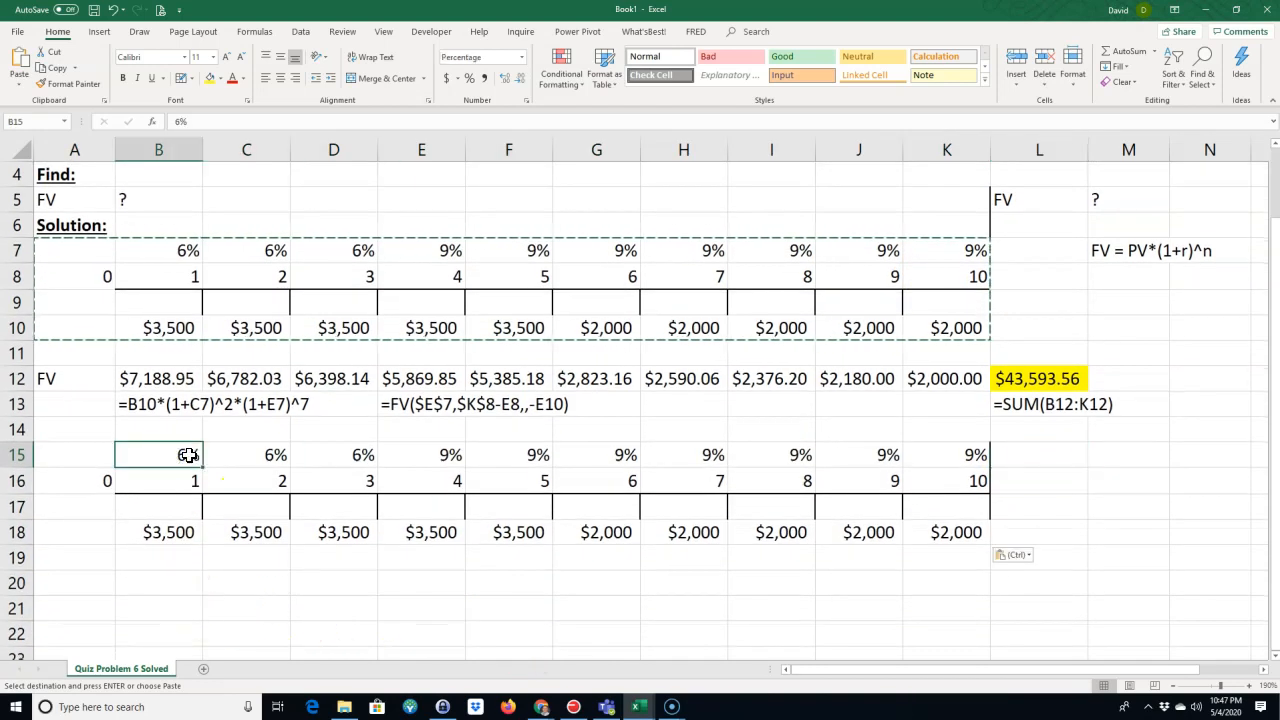
{"action": "key", "text": "Delete"}
{"action": "left_click", "coordinate": [158, 250]}
{"action": "key", "text": "Delete"}
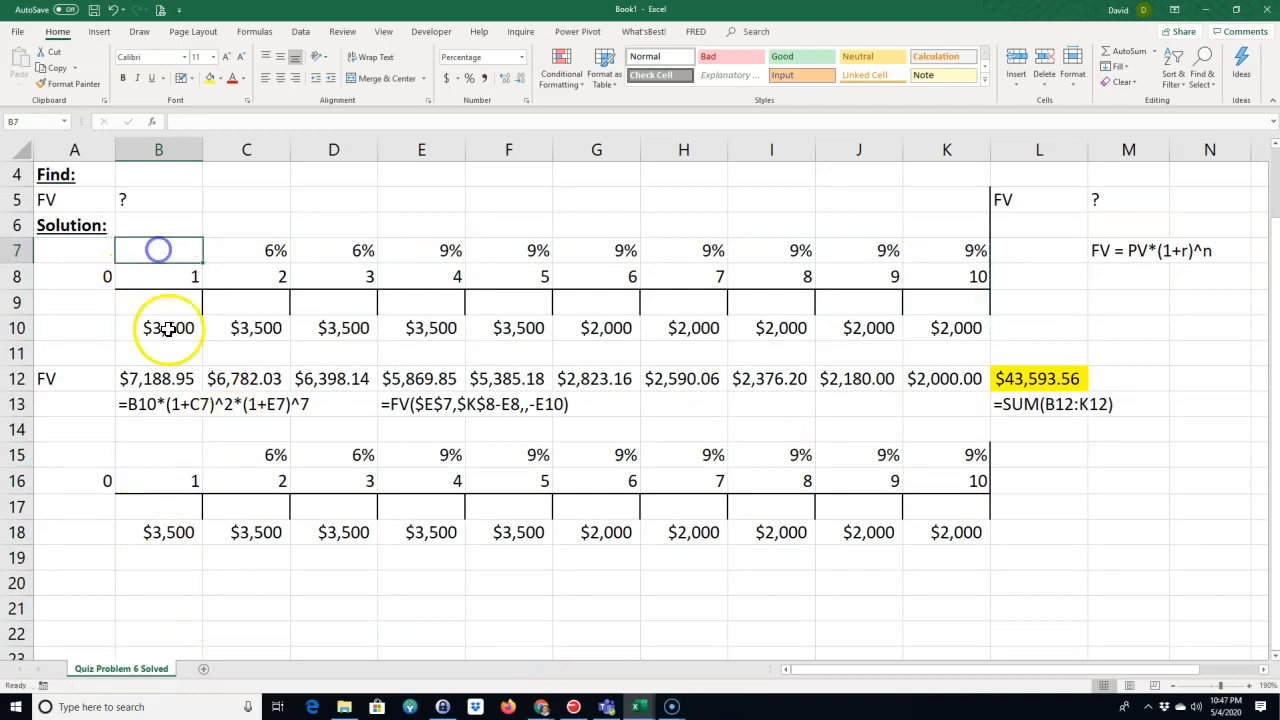
Fill the 6% rate cells for years 2 and 3 with yellow in both timelines, C7:D7 and C15:D15
{"action": "left_click_drag", "start_coordinate": [248, 454], "coordinate": [343, 455]}
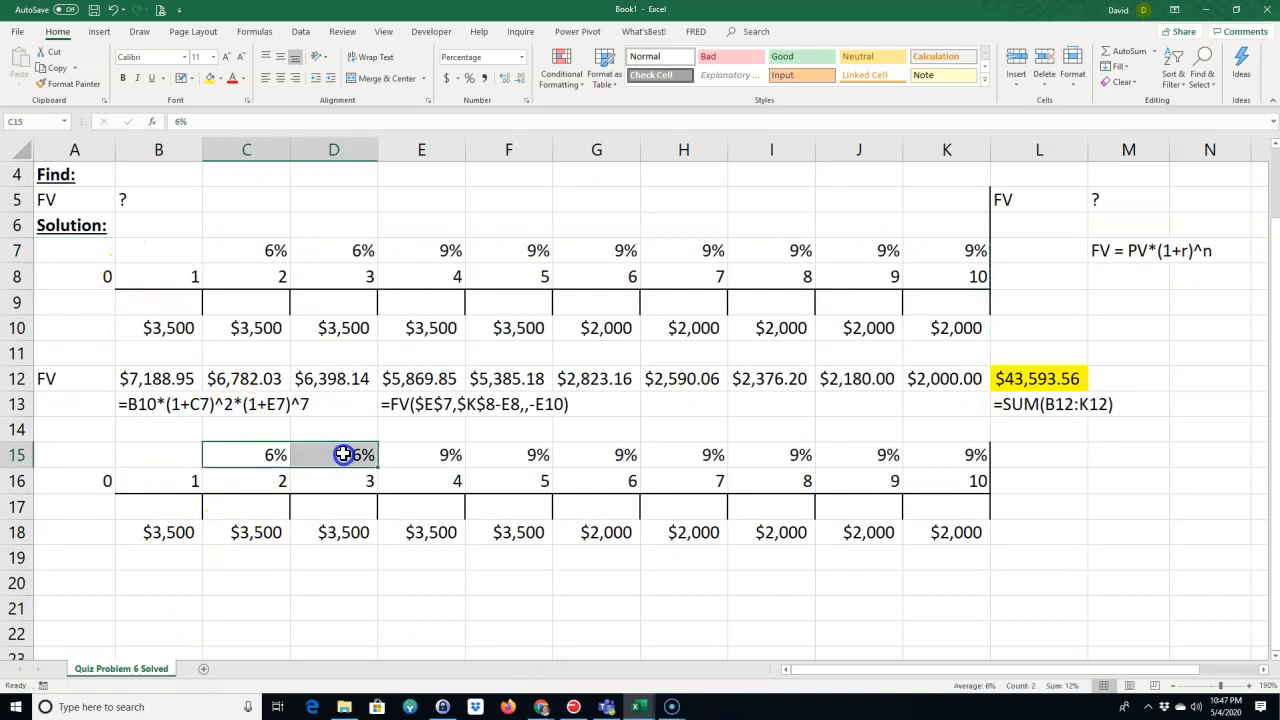
{"action": "left_click_drag", "start_coordinate": [263, 251], "coordinate": [310, 247]}
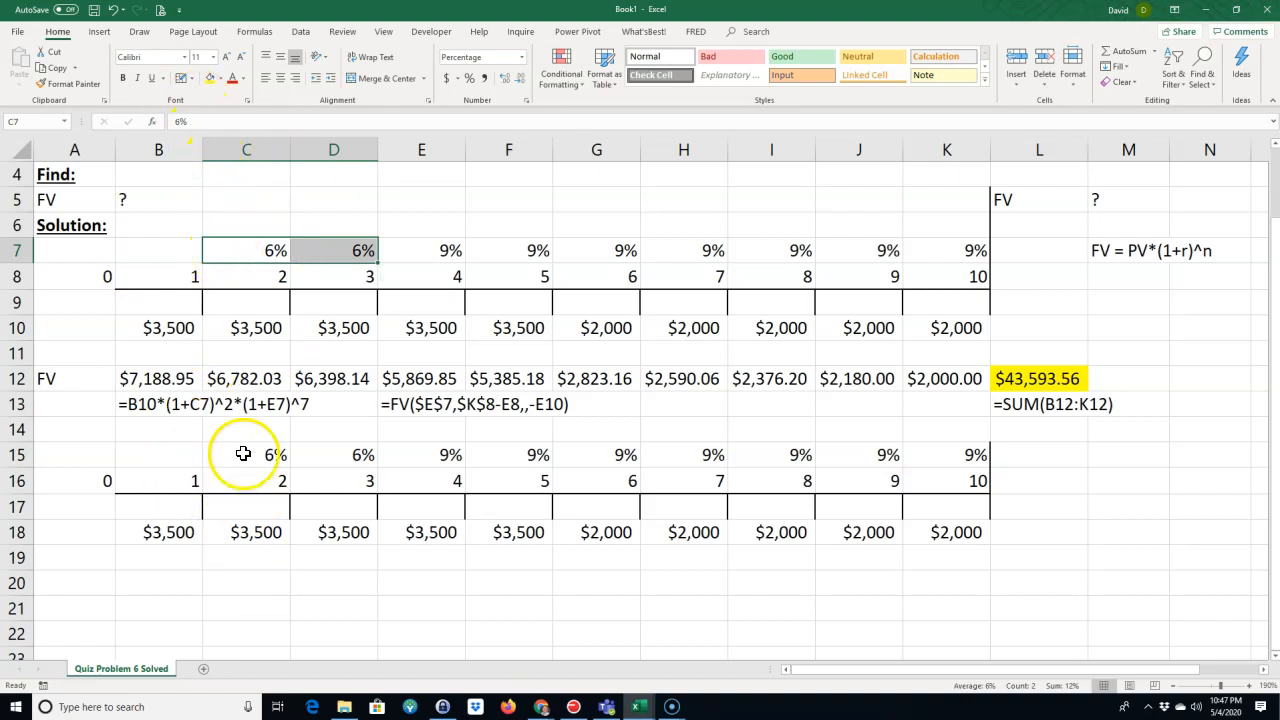
{"action": "left_click_drag", "start_coordinate": [245, 452], "coordinate": [318, 452]}
{"action": "left_click", "coordinate": [210, 78]}
Fill the 9% rate cells for years 4 to 10 with green in both timelines, E7:K7 and E15:K15
{"action": "left_click_drag", "start_coordinate": [423, 250], "coordinate": [804, 251]}
{"action": "left_click_drag", "start_coordinate": [903, 267], "coordinate": [940, 249]}
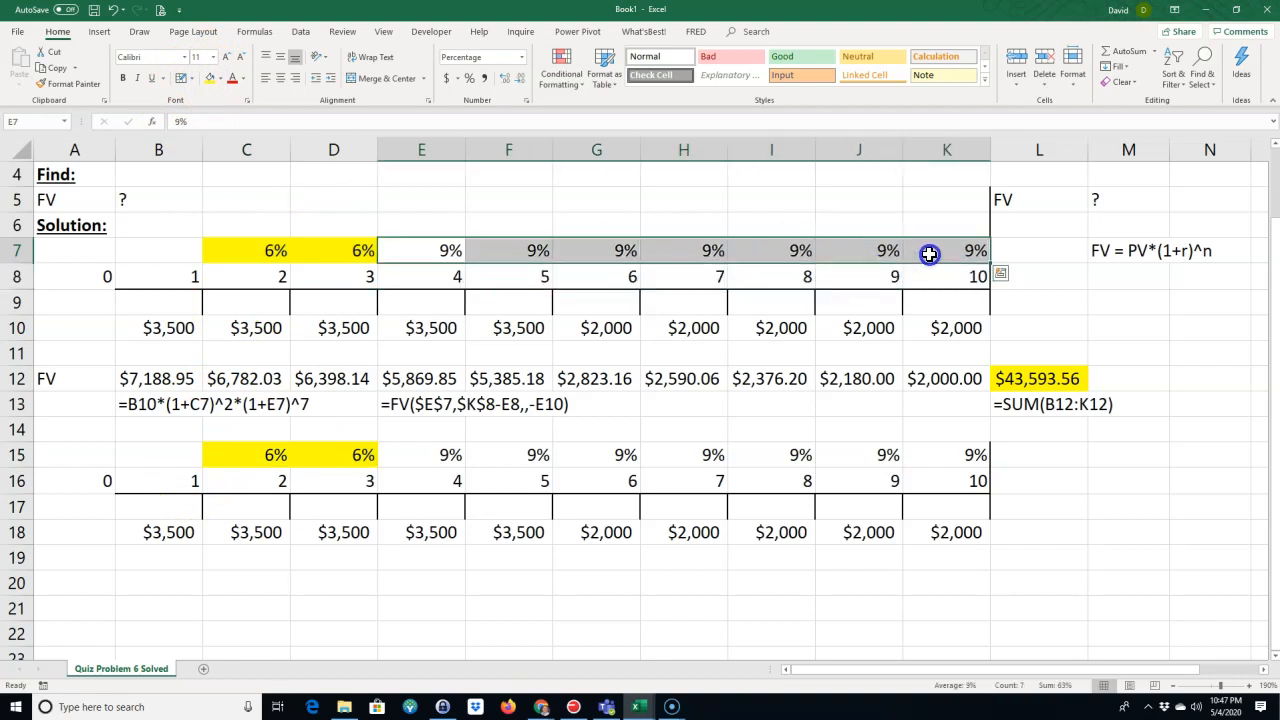
{"action": "left_click", "coordinate": [221, 80]}
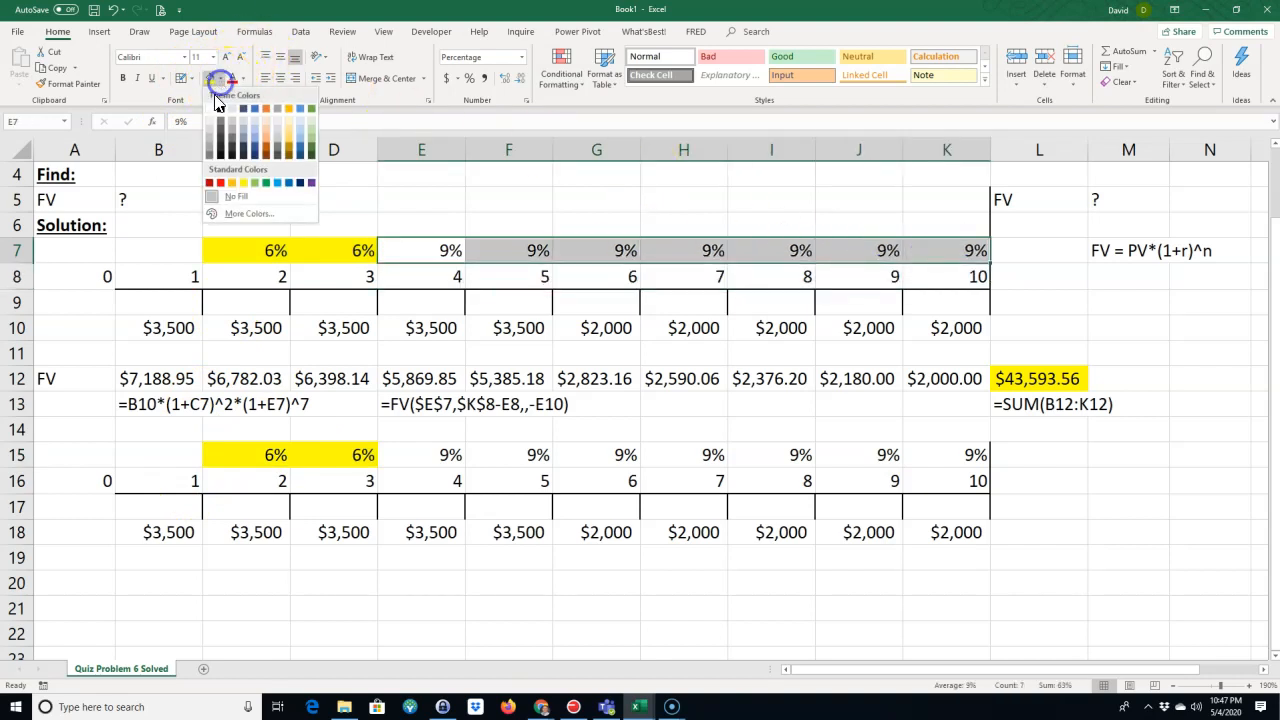
{"action": "left_click", "coordinate": [256, 214]}
{"action": "left_click_drag", "start_coordinate": [380, 440], "coordinate": [920, 455]}
{"action": "left_click", "coordinate": [212, 80]}
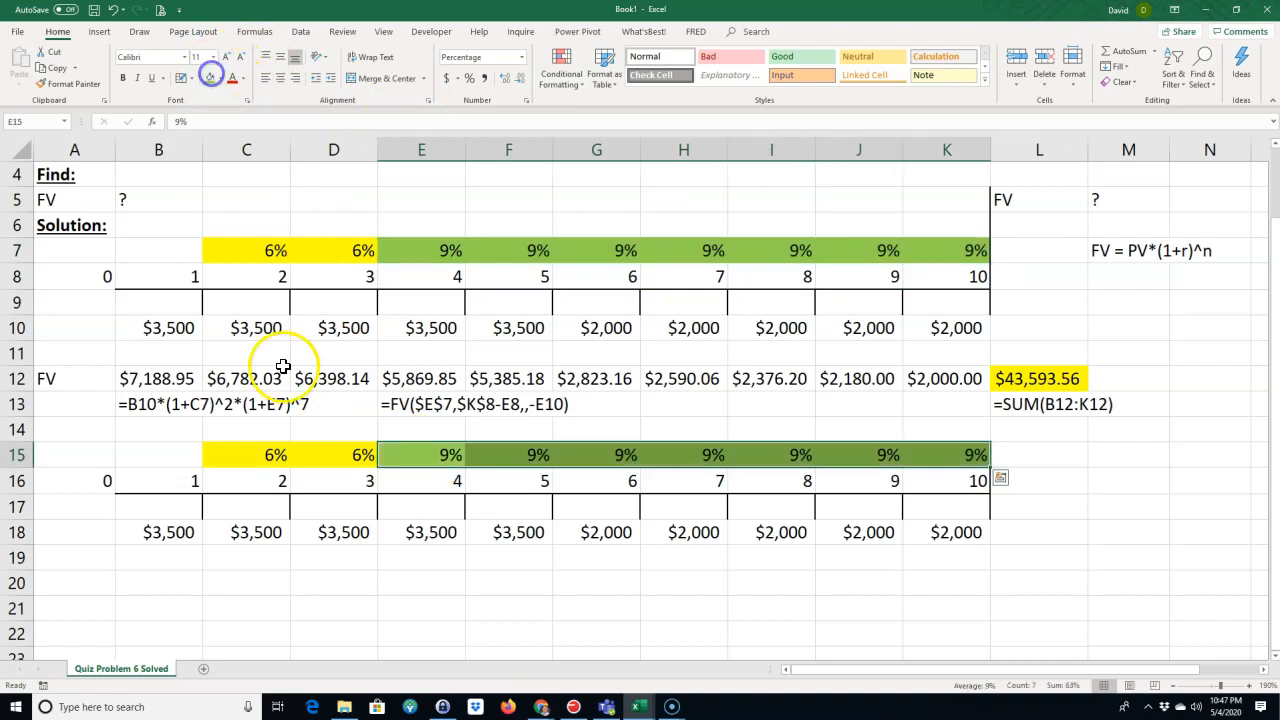
{"action": "left_click", "coordinate": [314, 600]}
Set the year 2 rate in C15 to 106% and copy it to year 3 in D15
{"action": "left_click", "coordinate": [235, 456]}
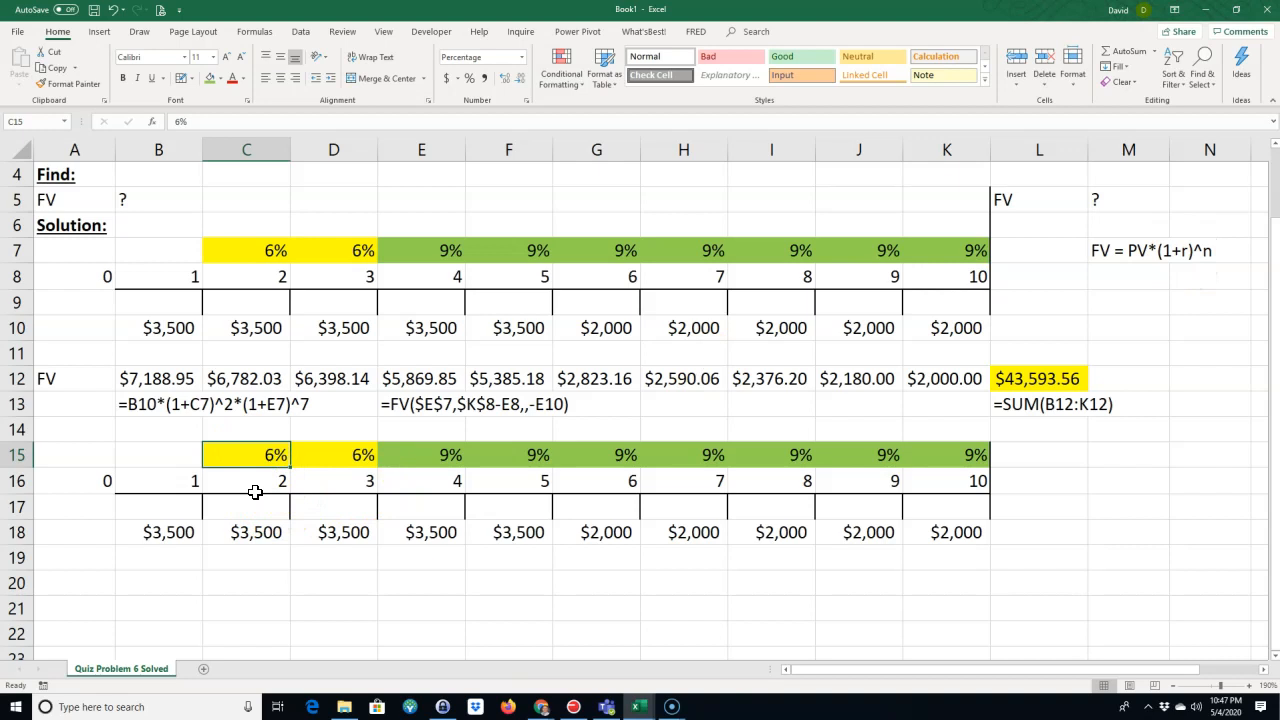
{"action": "type", "text": "10"}
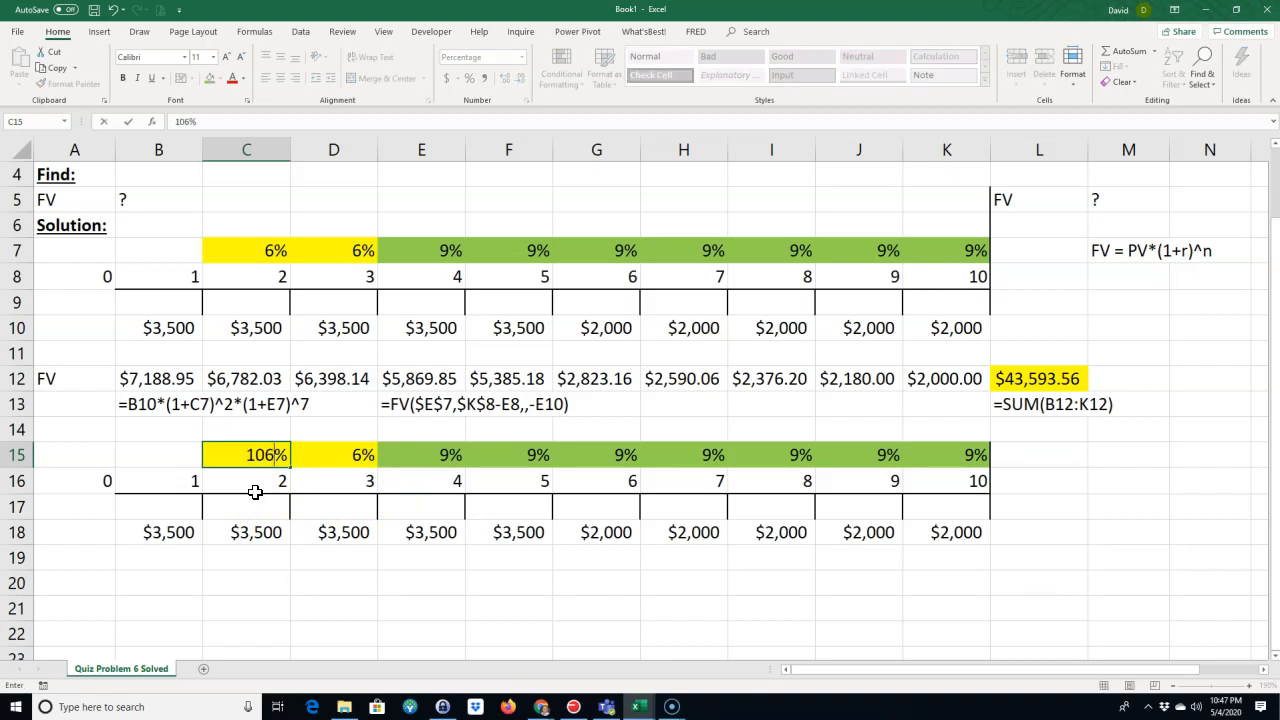
{"action": "type", "text": "6"}
{"action": "key", "text": "Return"}
{"action": "key", "text": "Up"}
{"action": "left_click", "coordinate": [230, 453]}
{"action": "left_click_drag", "start_coordinate": [287, 473], "coordinate": [350, 462]}
{"action": "left_click", "coordinate": [273, 458]}
Set the year 4 rate in E15 to 109% and copy it across to year 10 in K15
{"action": "left_click", "coordinate": [443, 456]}
{"action": "type", "text": "109"}
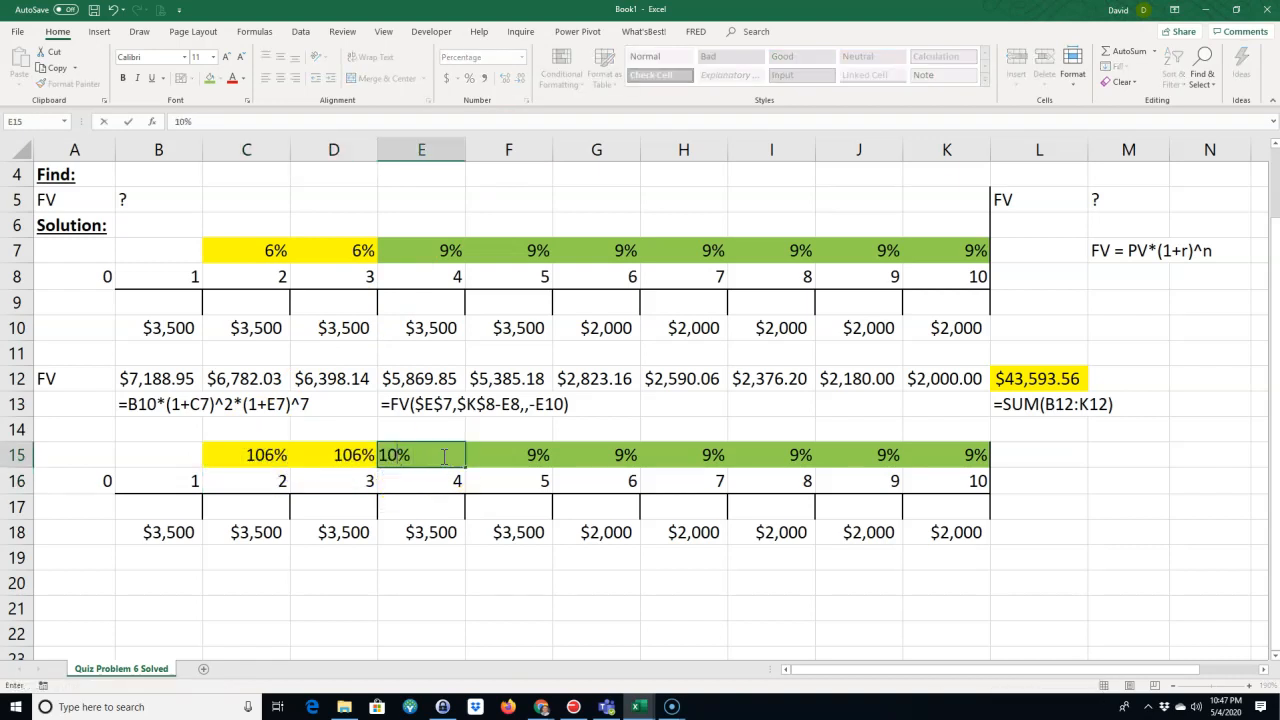
{"action": "left_click", "coordinate": [443, 456]}
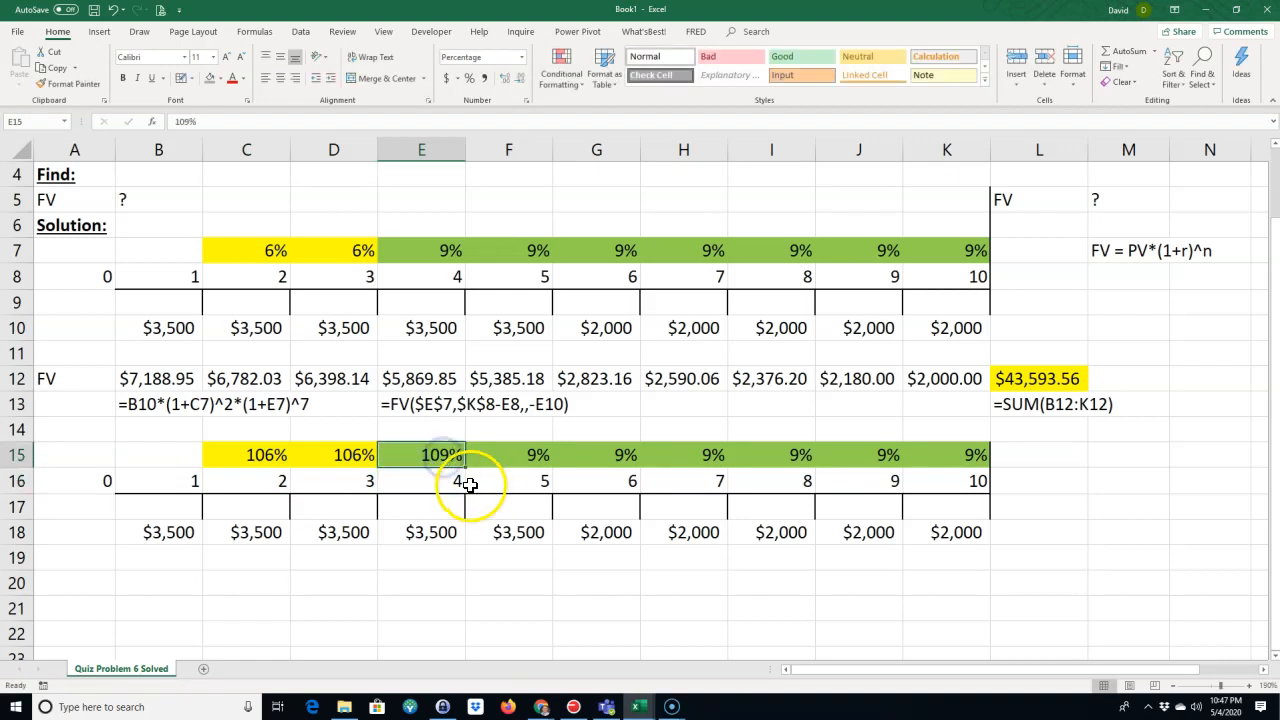
{"action": "left_click_drag", "start_coordinate": [464, 467], "coordinate": [988, 463]}
{"action": "left_click", "coordinate": [697, 585]}
Label the future value row of the second timeline FV in A20
{"action": "left_click", "coordinate": [68, 560]}
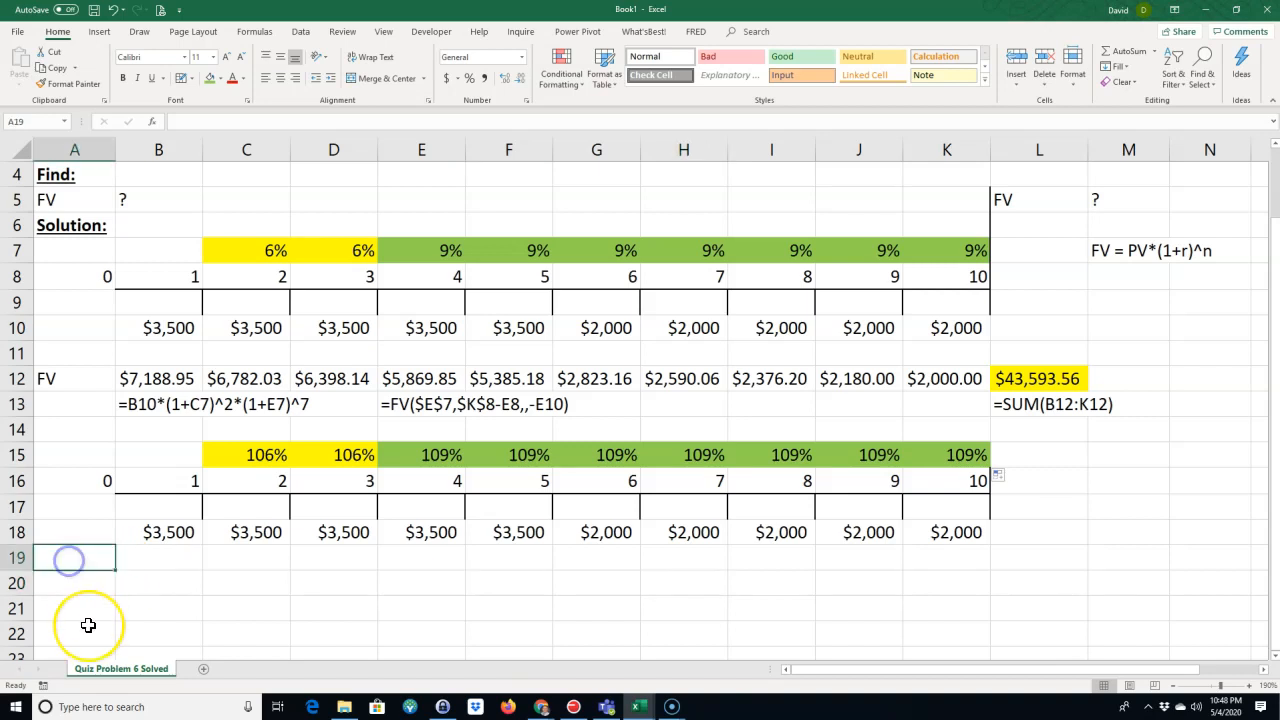
{"action": "key", "text": "Down"}
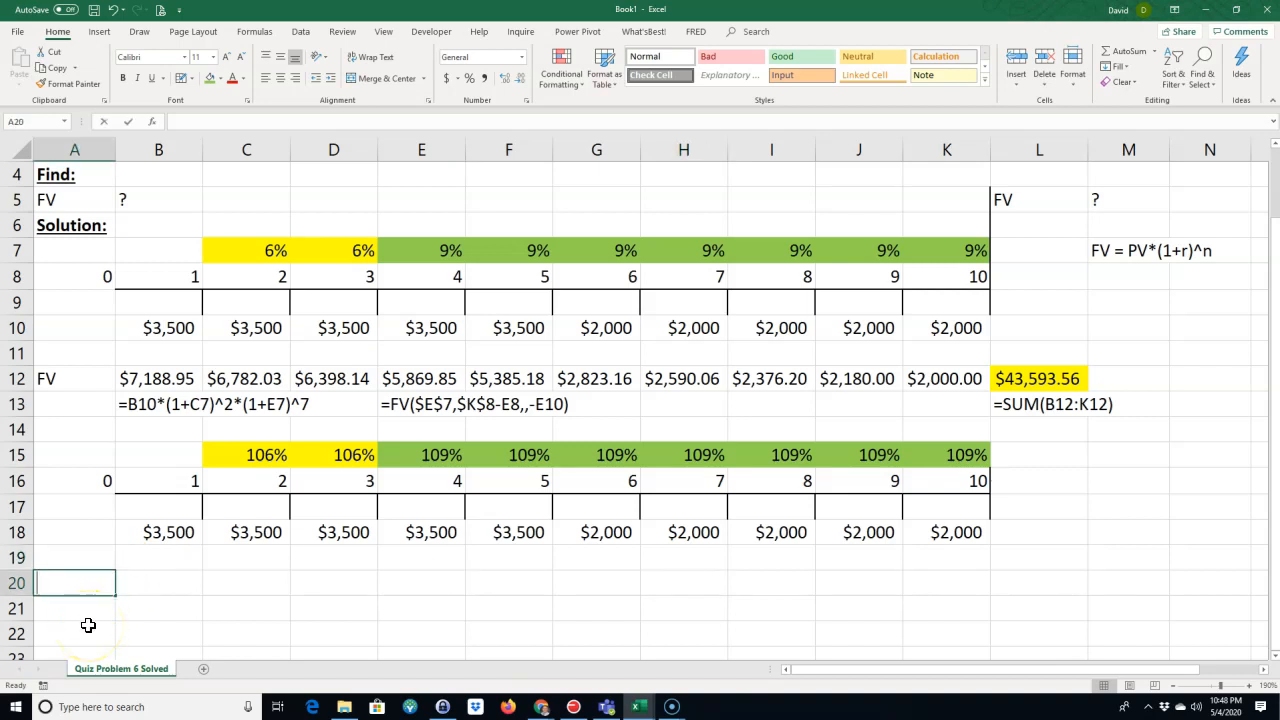
{"action": "type", "text": "FV"}
{"action": "key", "text": "Tab"}
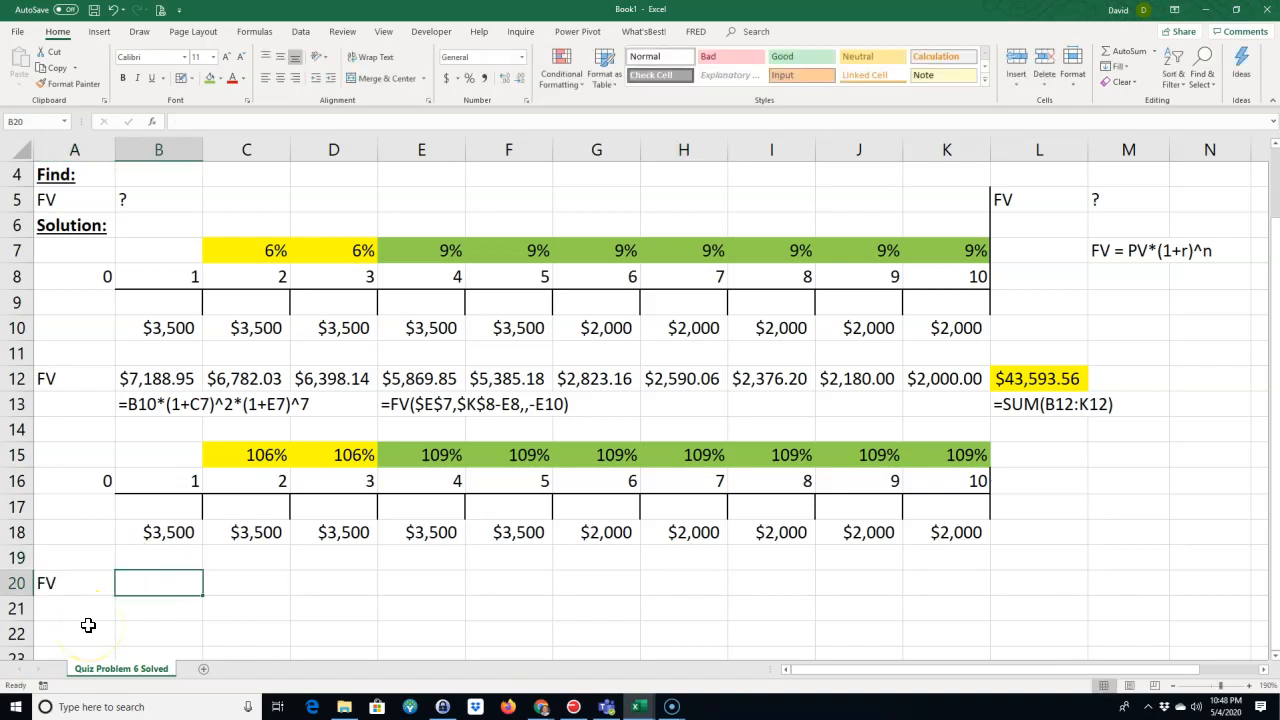
{"action": "type", "text": "="}
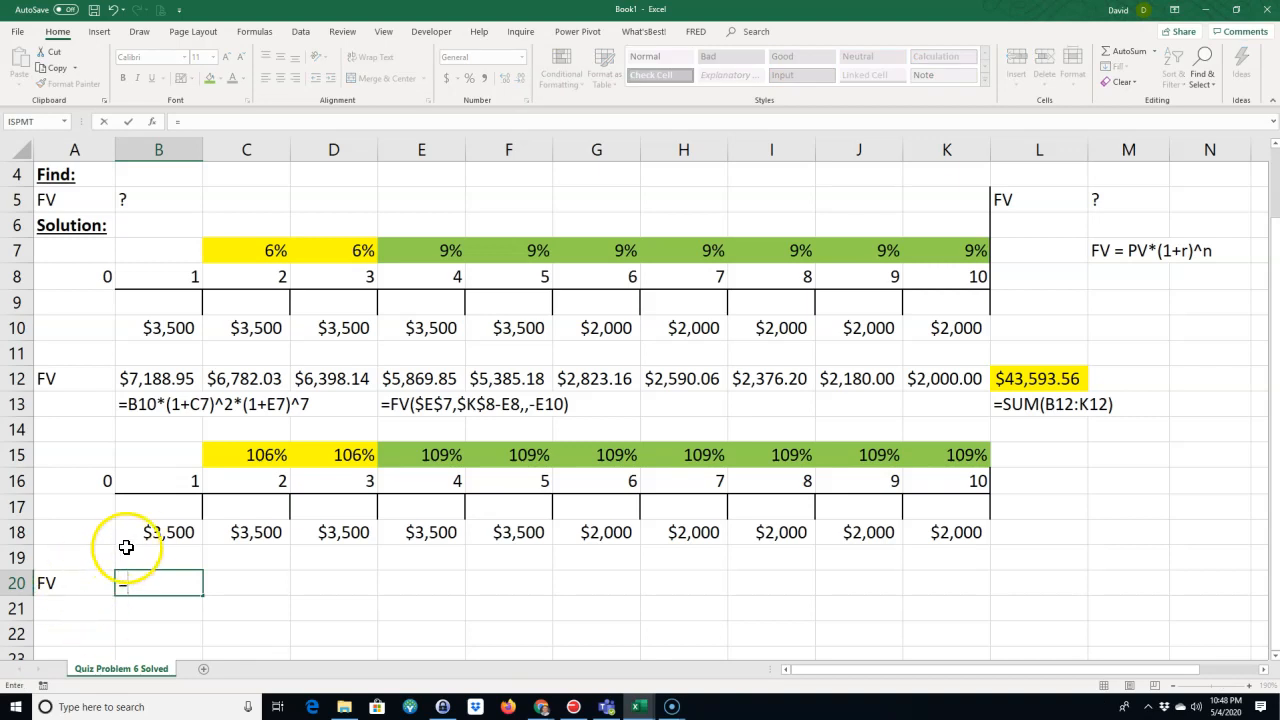
{"action": "left_click", "coordinate": [152, 530]}
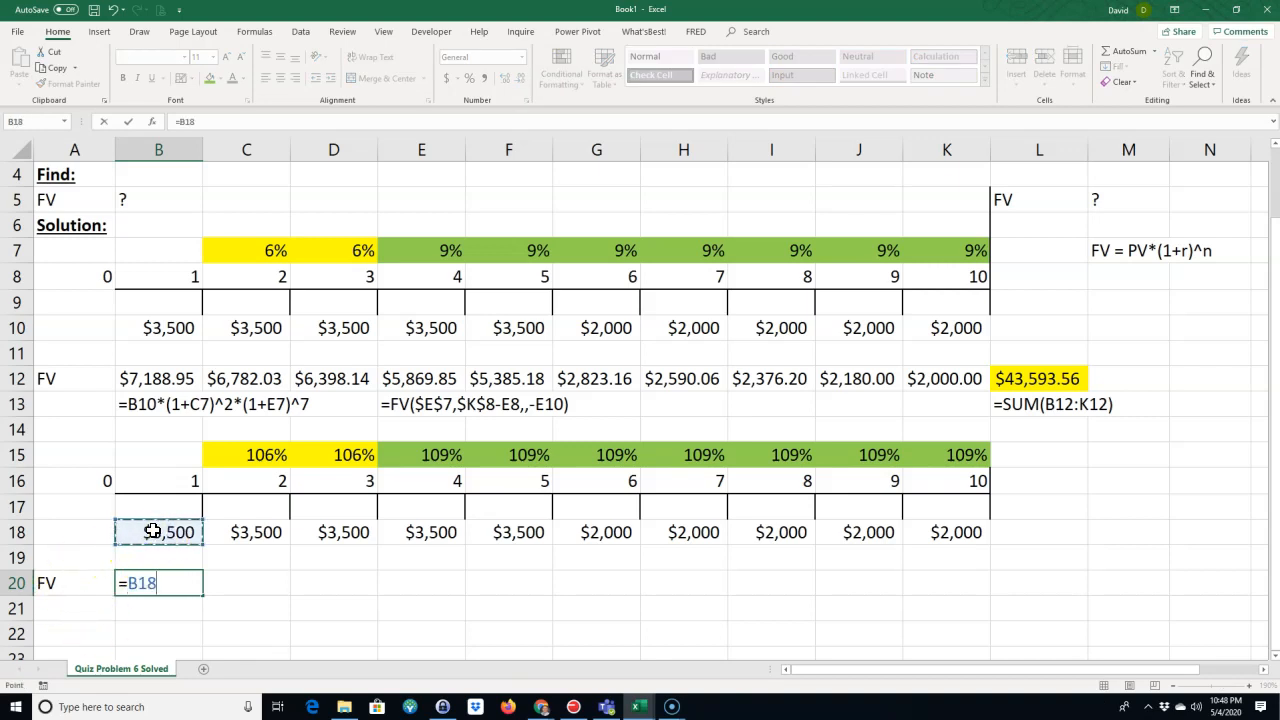
{"action": "type", "text": "*"}
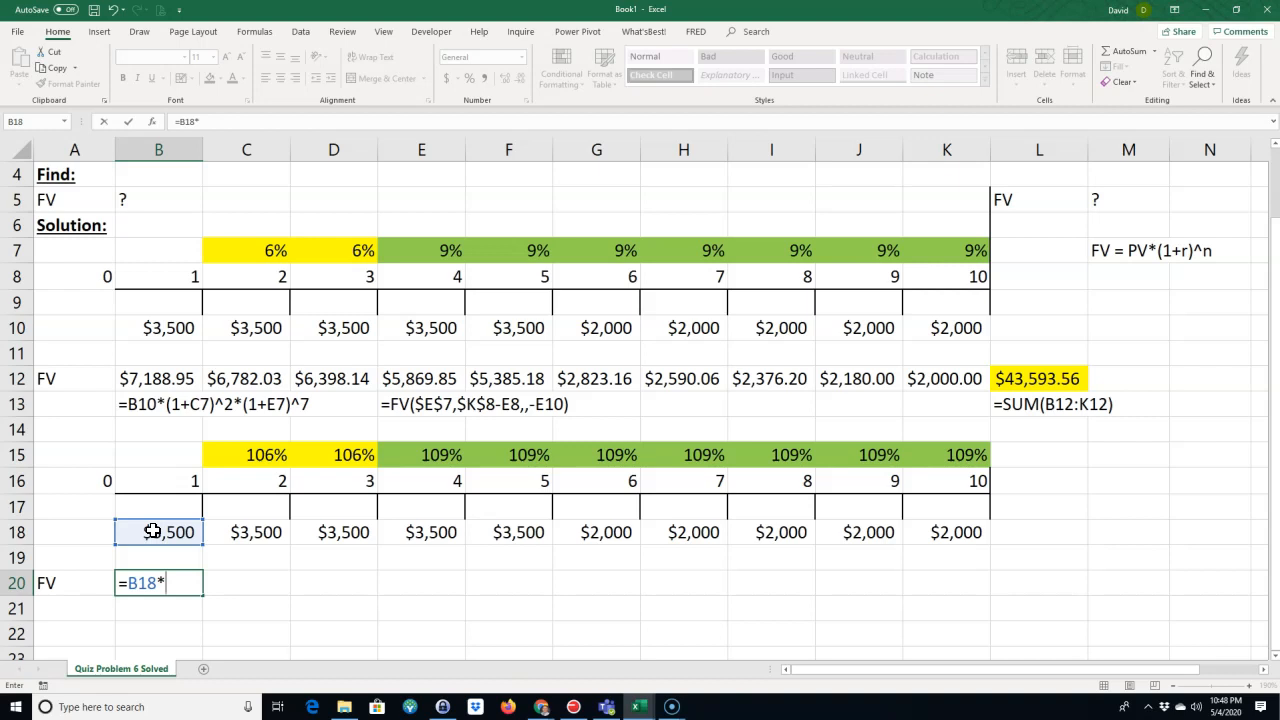
{"action": "type", "text": "Product("}
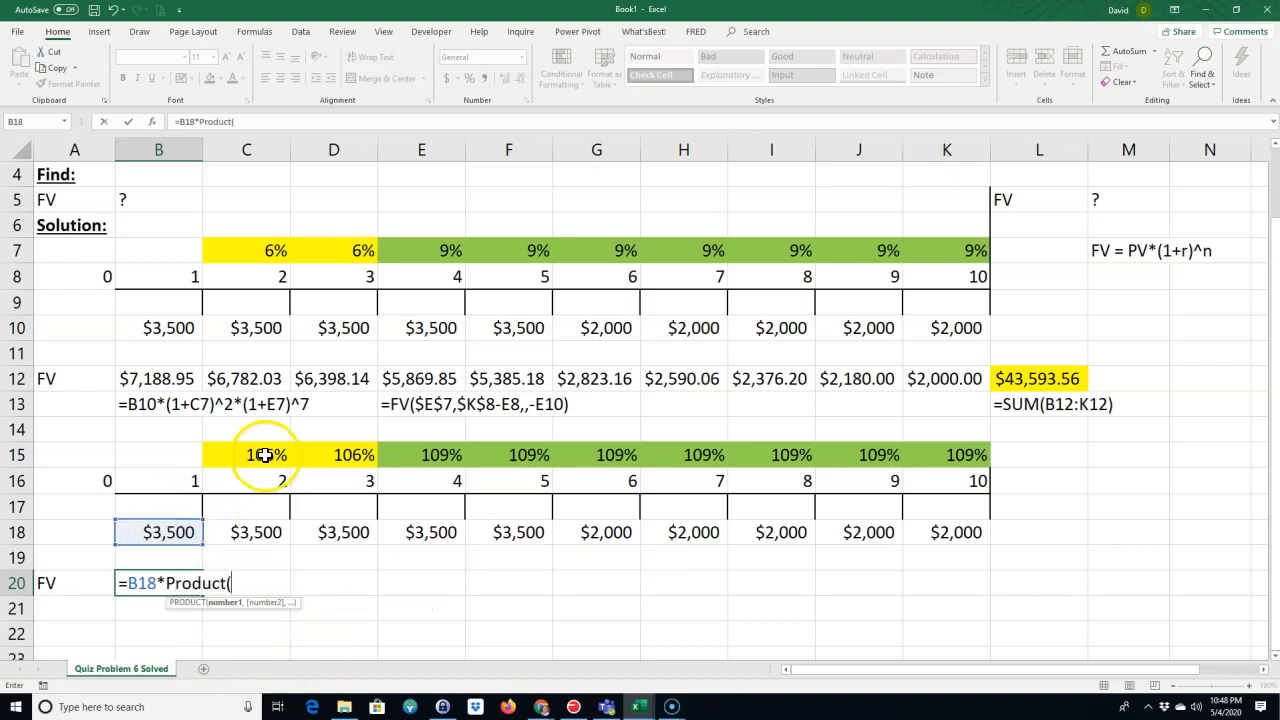
{"action": "left_click_drag", "start_coordinate": [262, 452], "coordinate": [913, 447]}
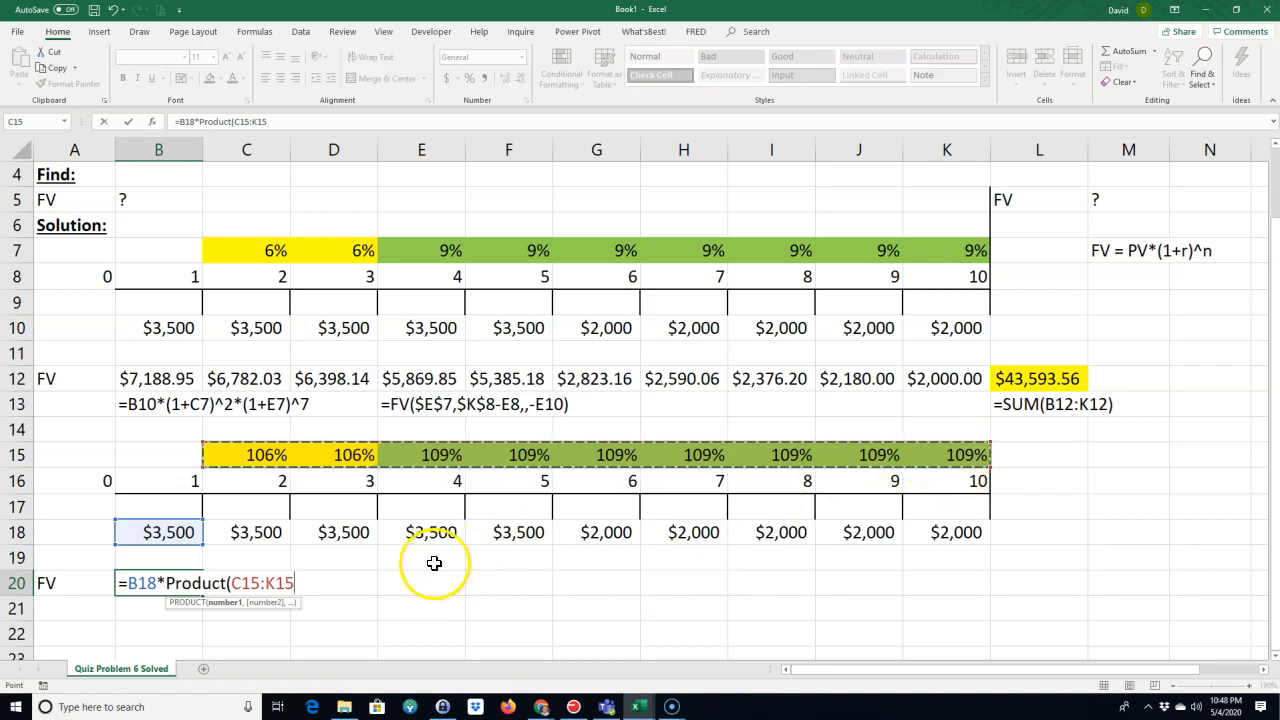
{"action": "double_click", "coordinate": [293, 582]}
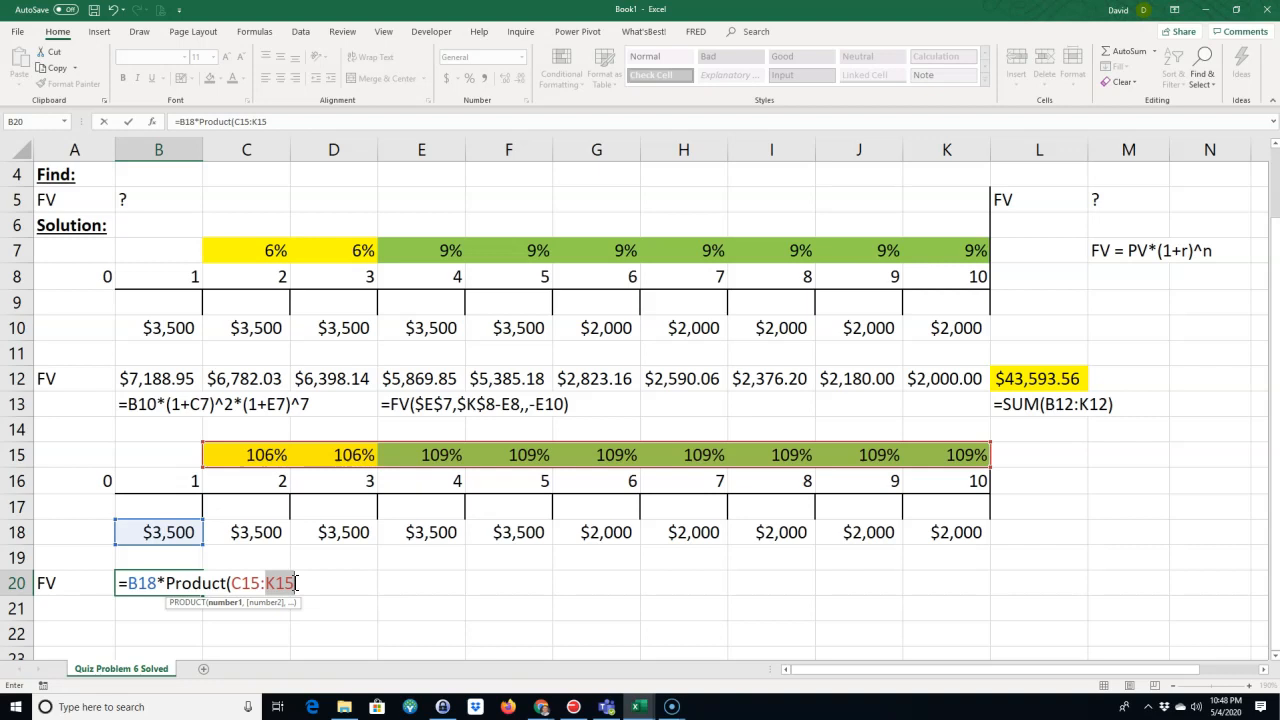
{"action": "left_click", "coordinate": [300, 634]}
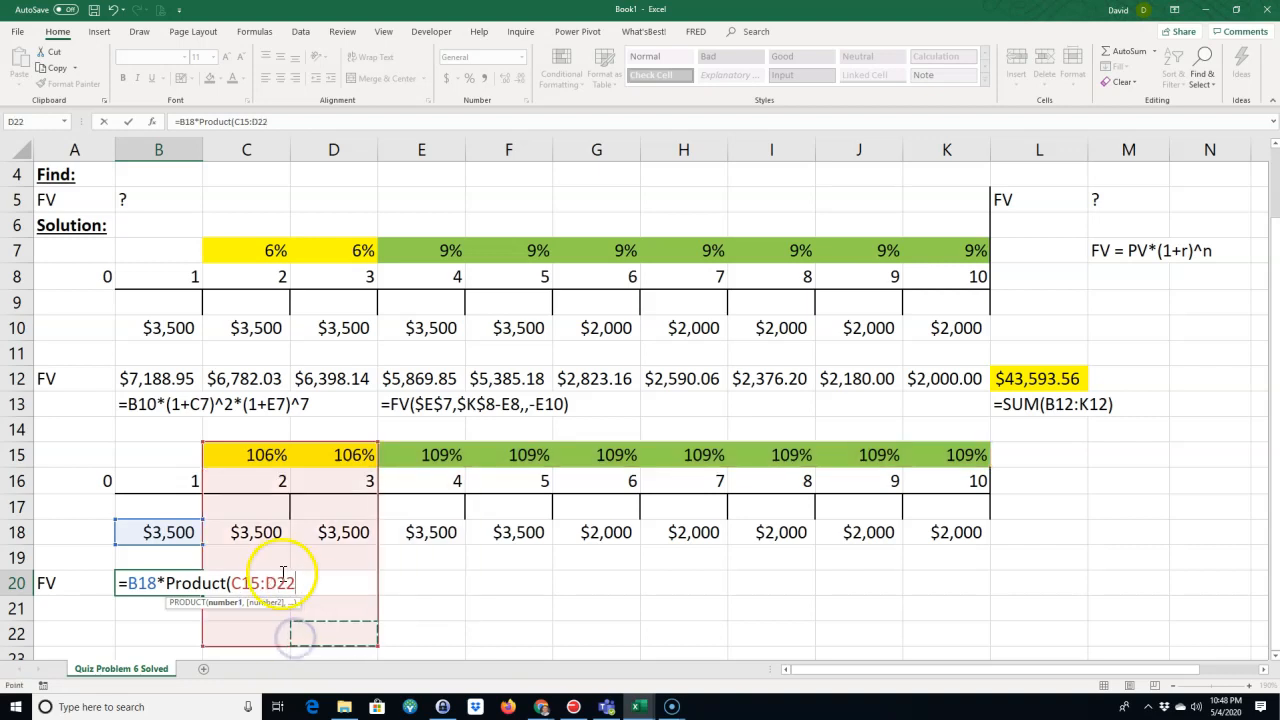
{"action": "key", "text": "Escape"}
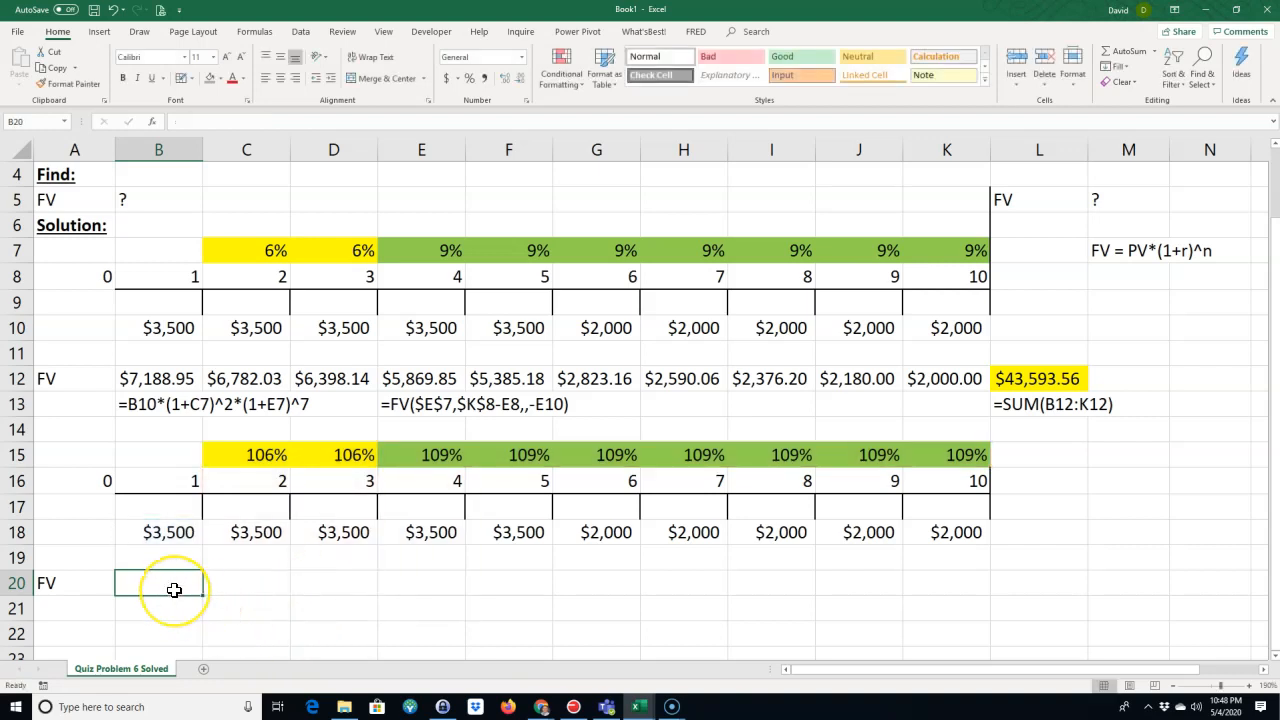
Calculate the year 1 deposit's future value in B20 with =B18*PRODUCT(C15:$K$15) and compare it with B12
{"action": "type", "text": "="}
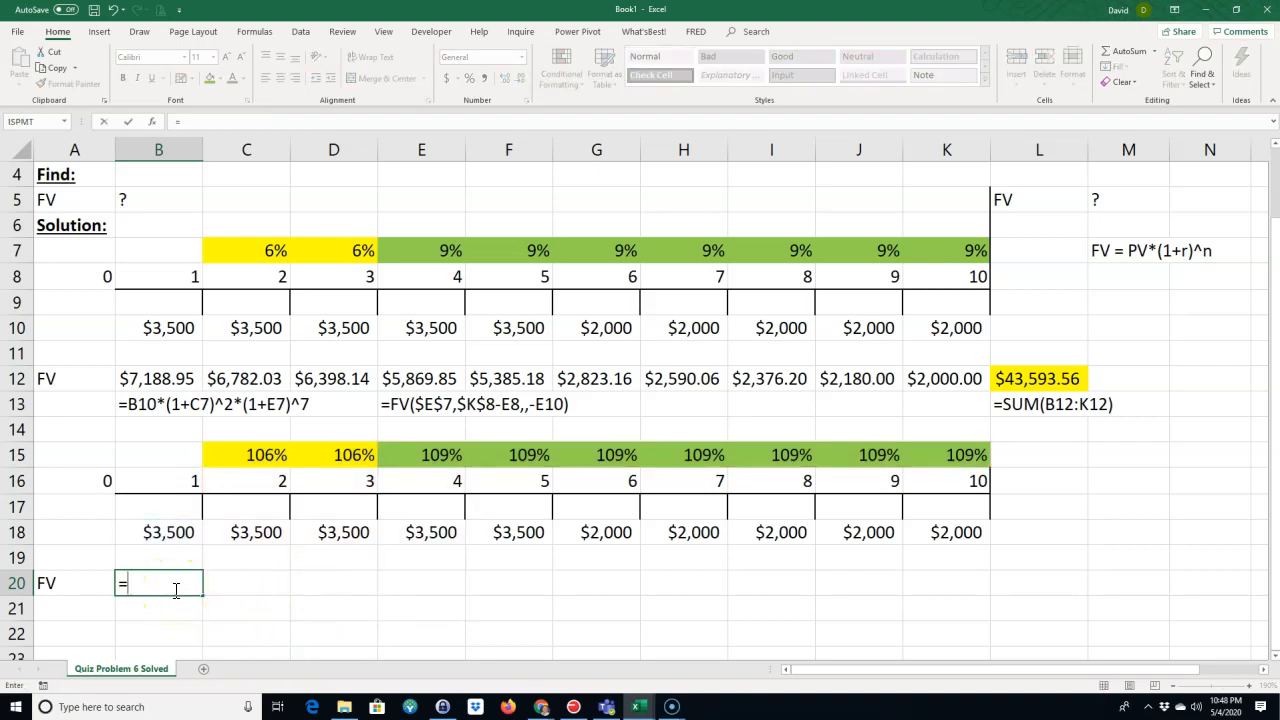
{"action": "left_click", "coordinate": [169, 535]}
{"action": "type", "text": "*"}
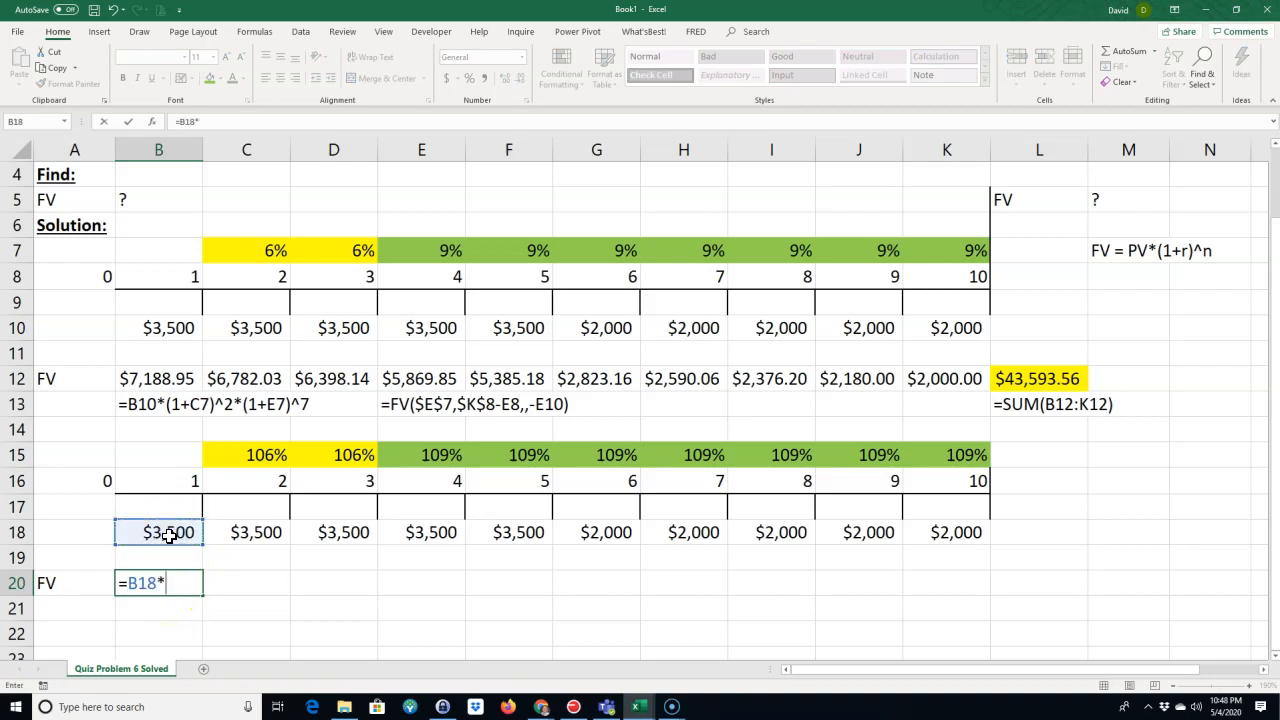
{"action": "type", "text": "product"}
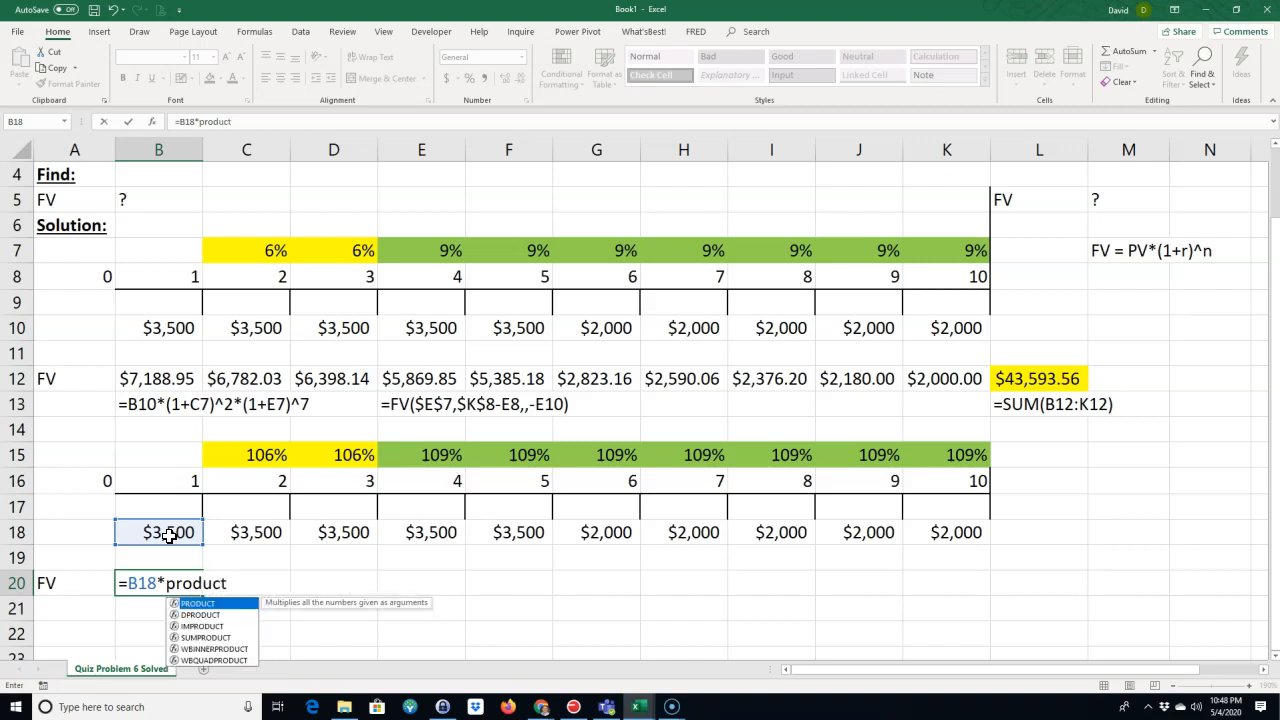
{"action": "type", "text": "("}
{"action": "left_click_drag", "start_coordinate": [262, 452], "coordinate": [914, 464]}
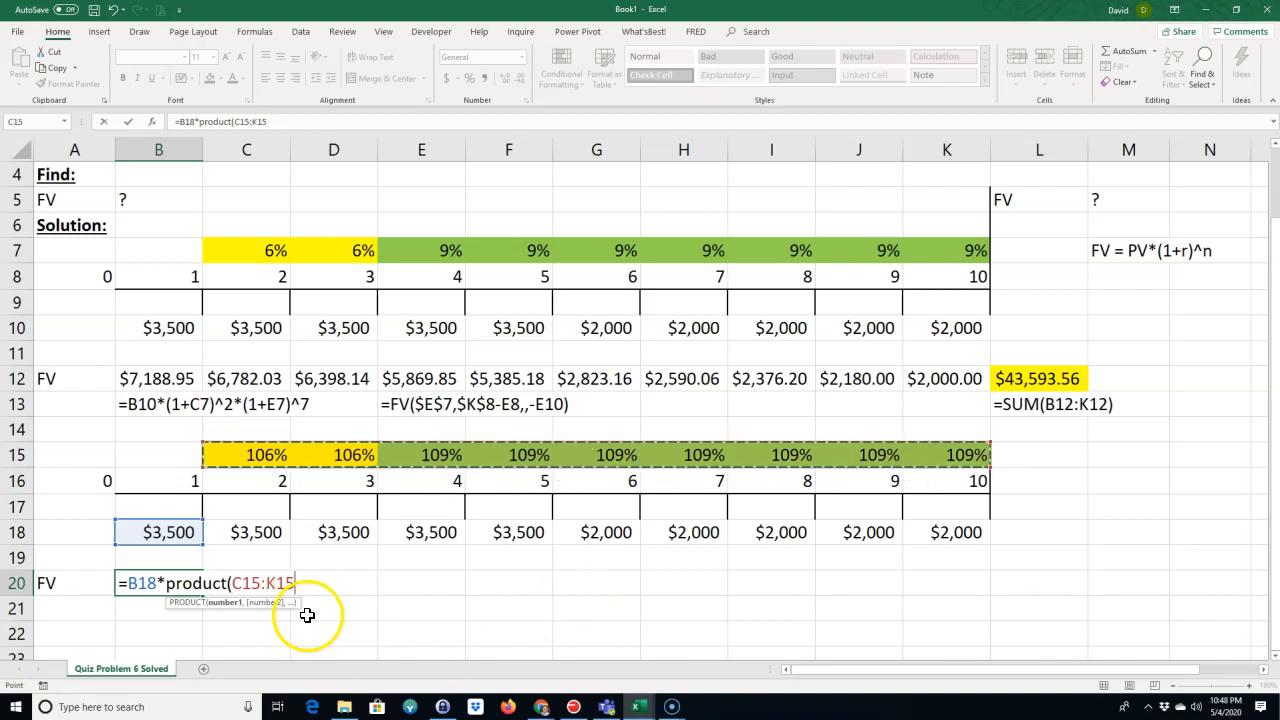
{"action": "left_click", "coordinate": [281, 583]}
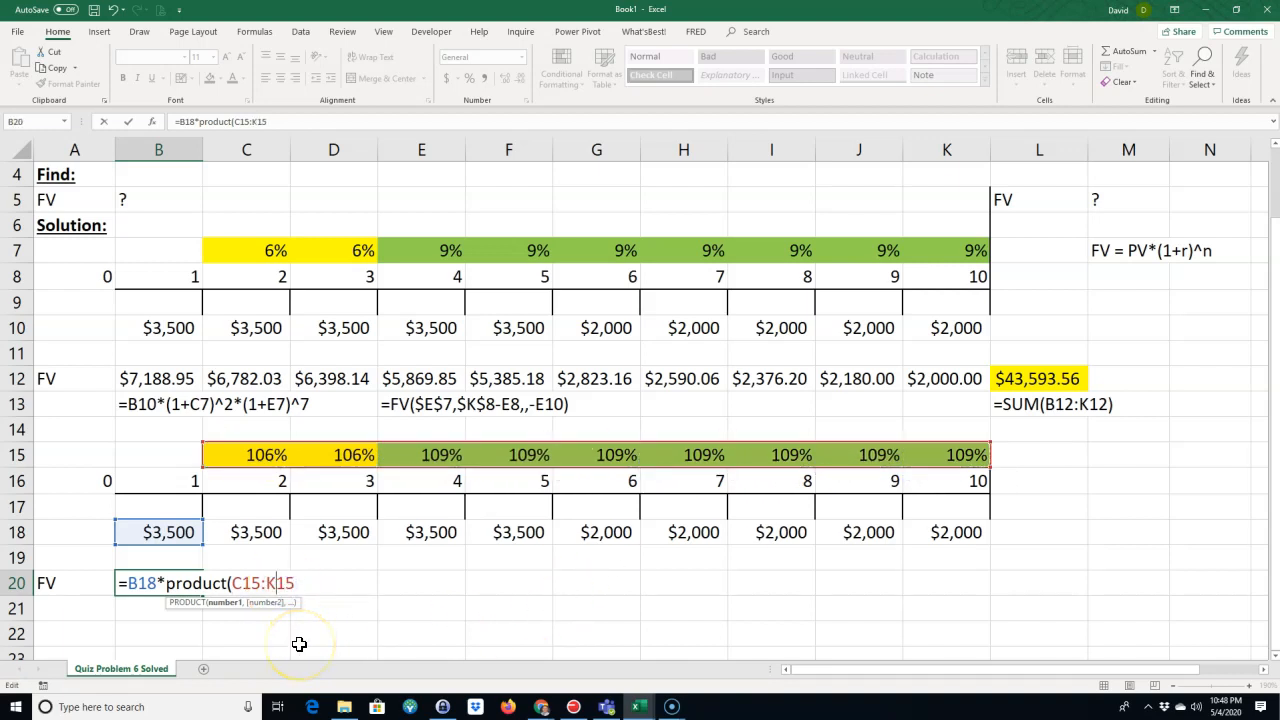
{"action": "key", "text": "F4"}
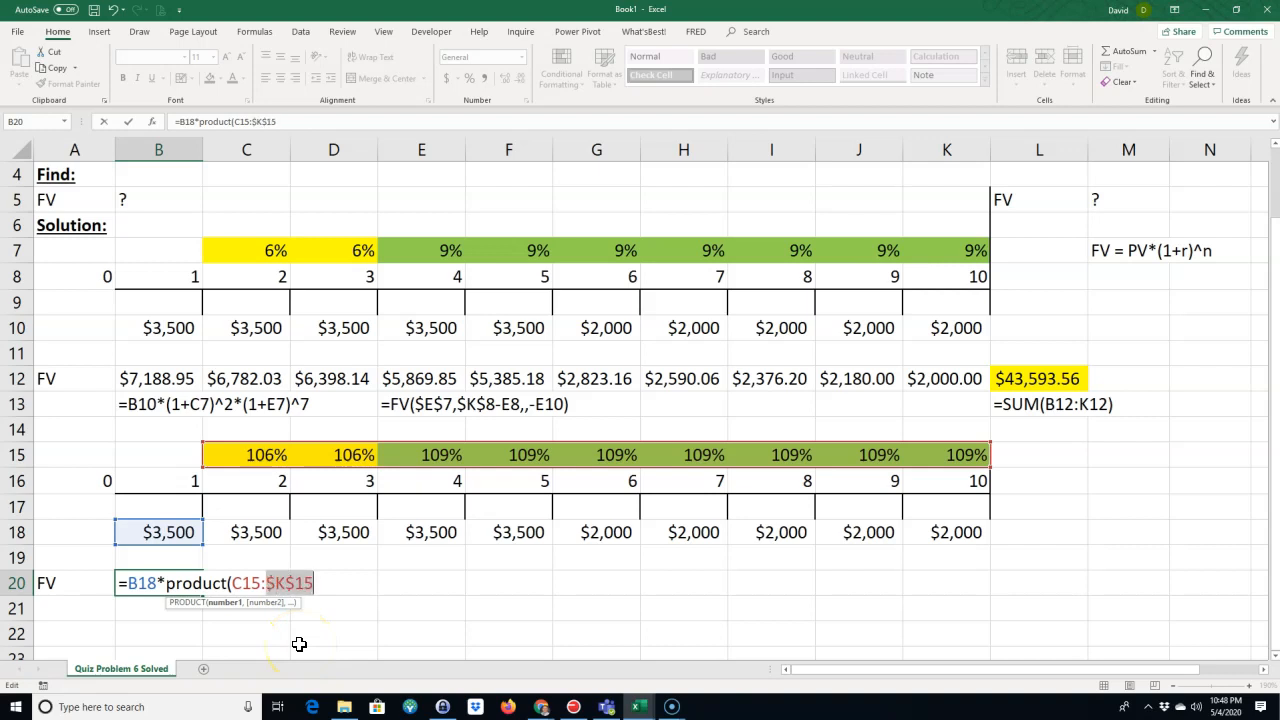
{"action": "left_click", "coordinate": [326, 583]}
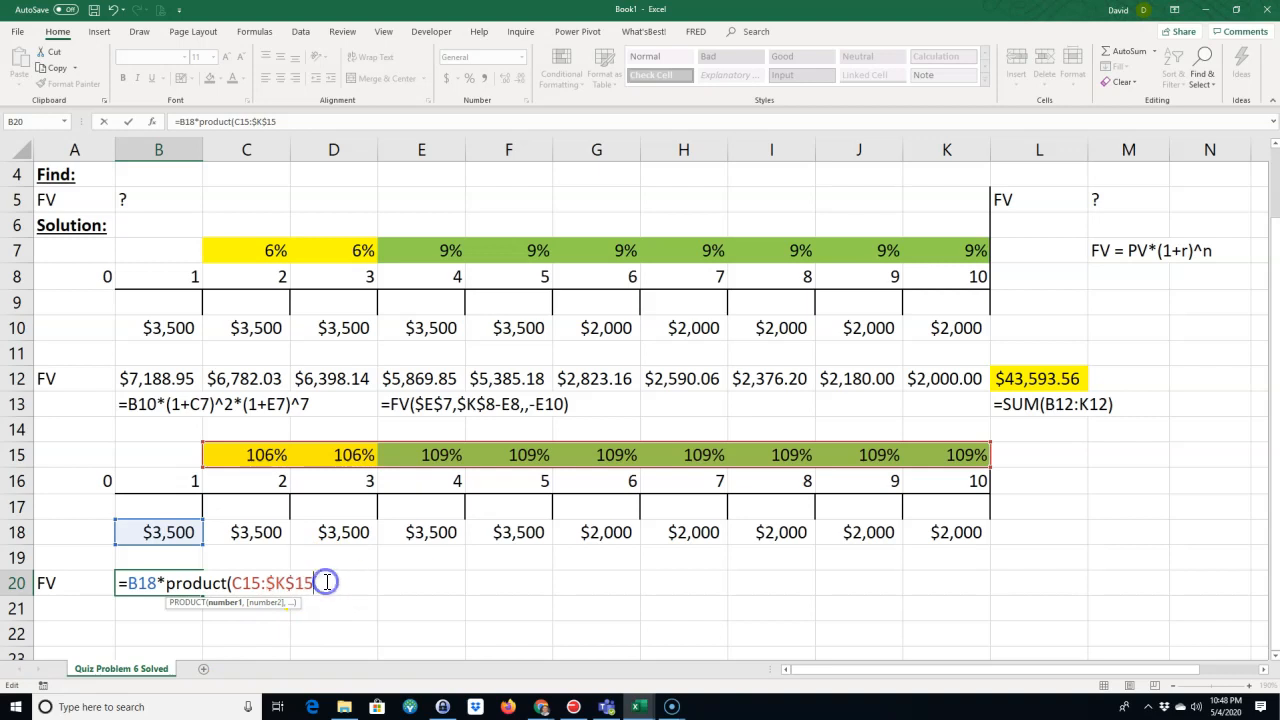
{"action": "type", "text": ")"}
{"action": "key", "text": "Return"}
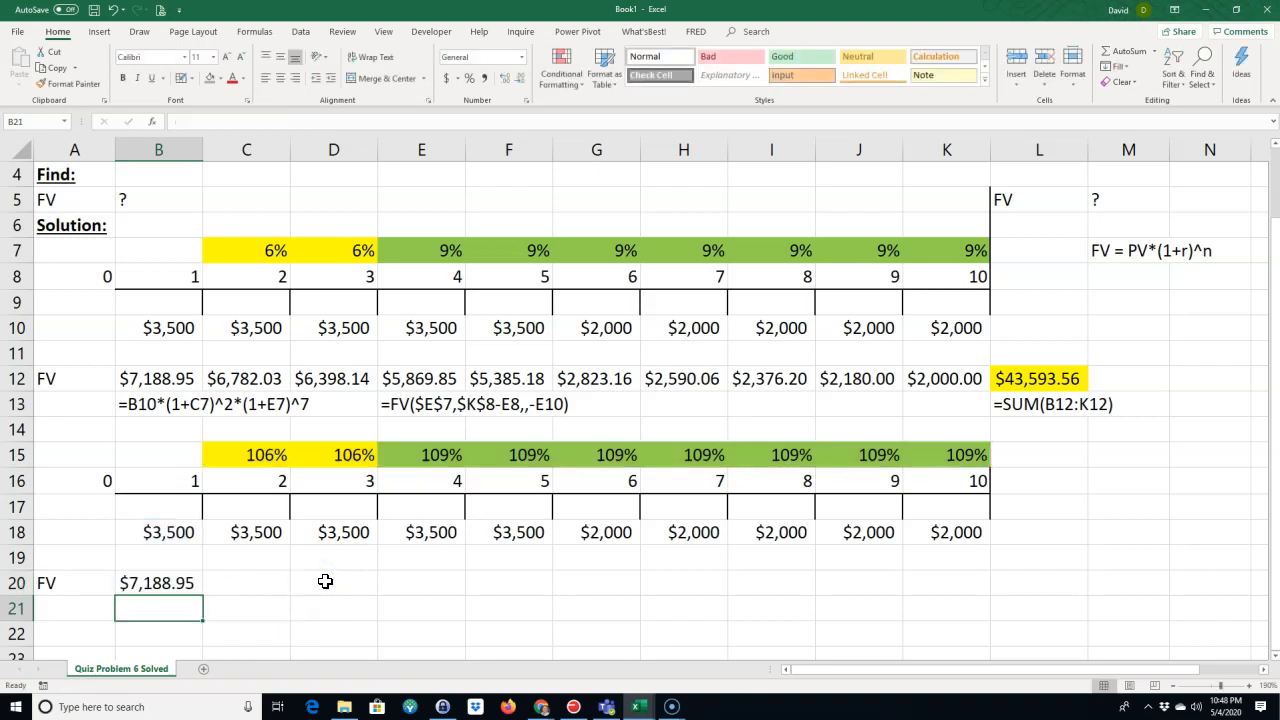
{"action": "left_click", "coordinate": [166, 375]}
{"action": "left_click", "coordinate": [149, 583]}
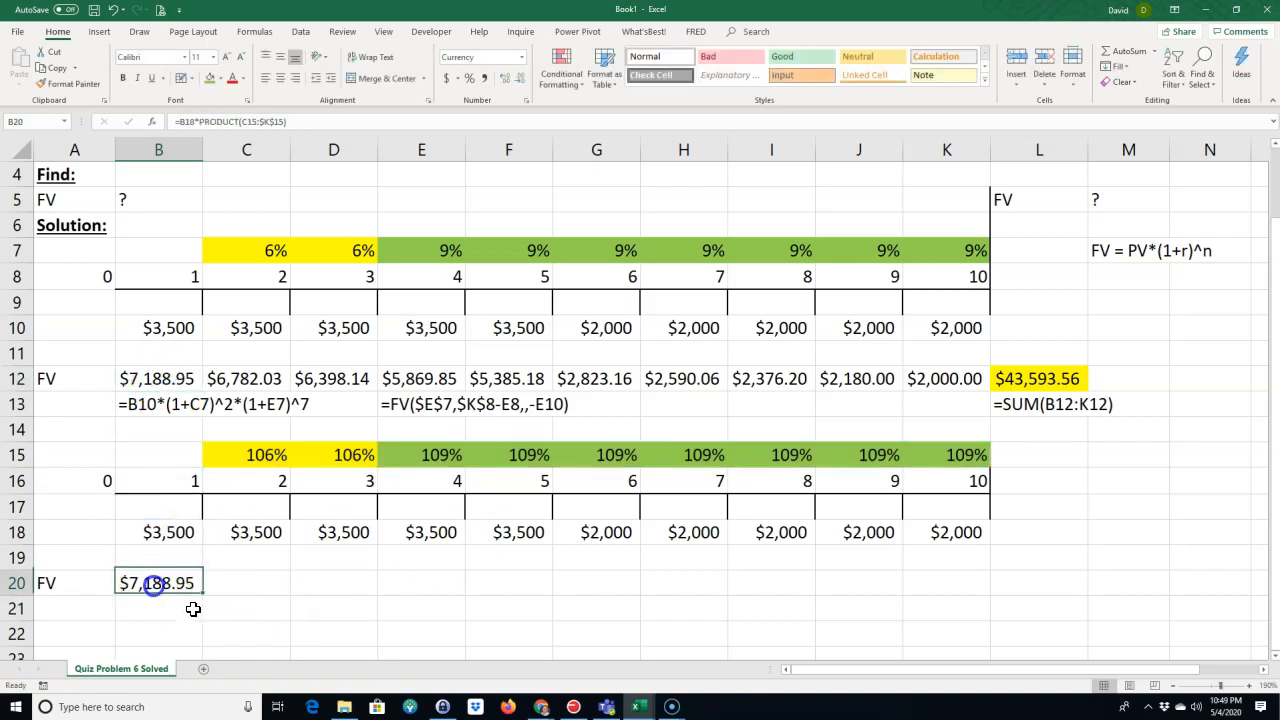
Copy the PRODUCT future value formula from B20 across to K20 and inspect the year 10 formula's references
{"action": "left_click_drag", "start_coordinate": [203, 596], "coordinate": [945, 594]}
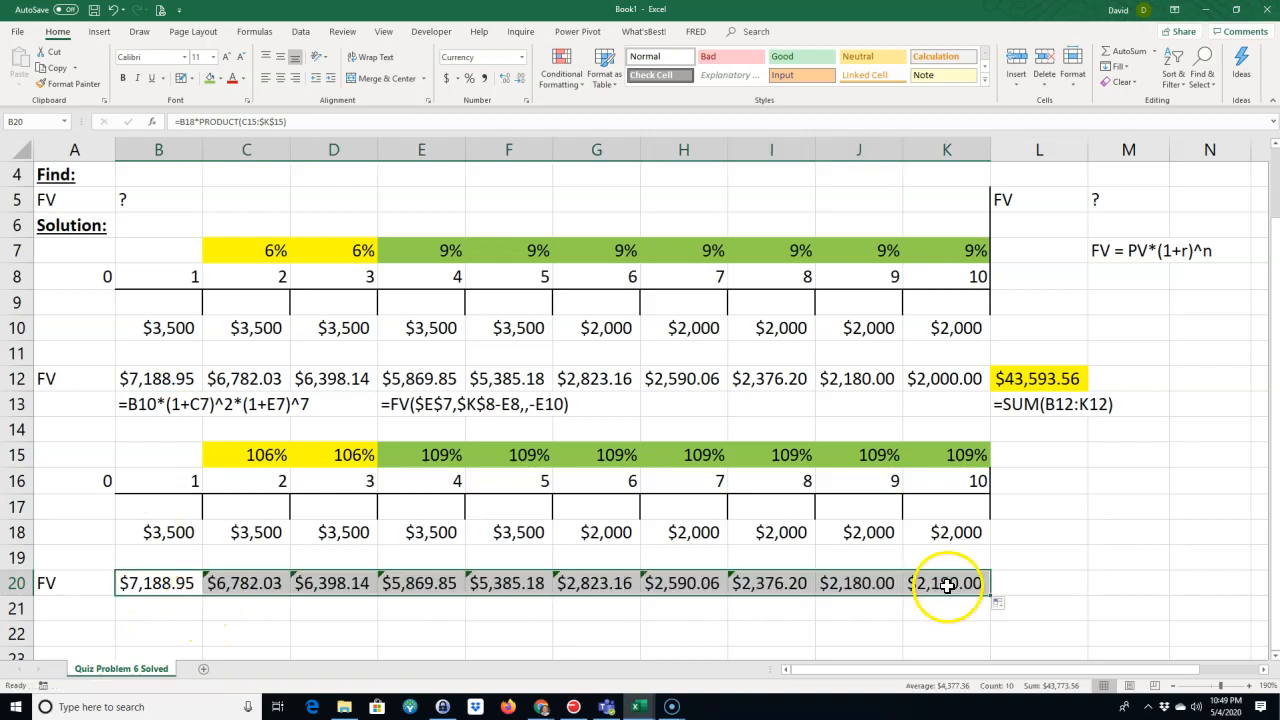
{"action": "double_click", "coordinate": [943, 583]}
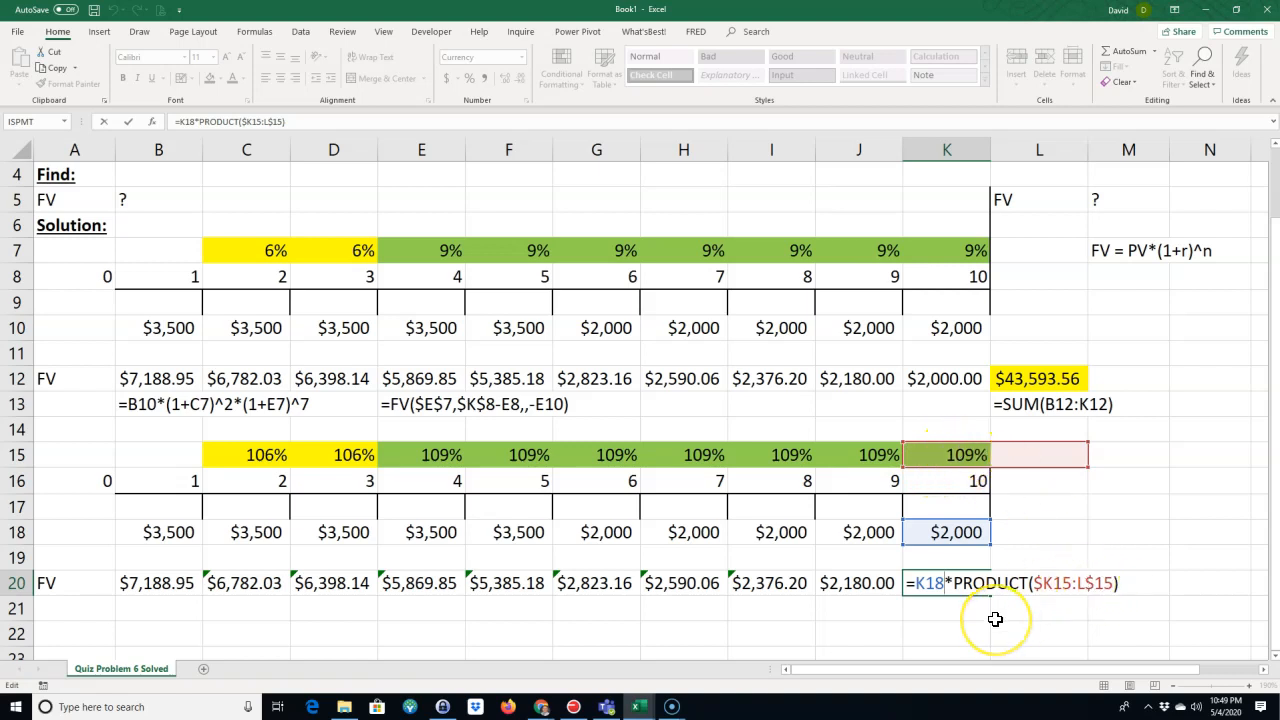
{"action": "key", "text": "ctrl+Return"}
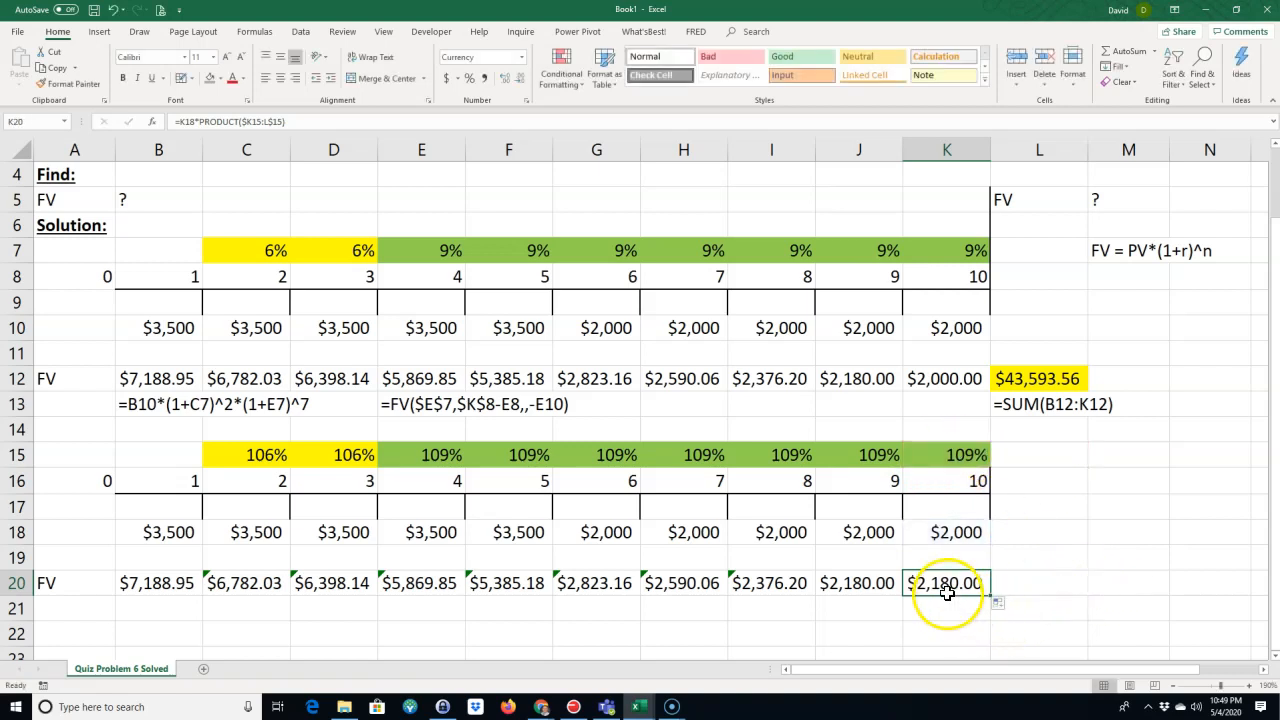
Replace the year 10 future value in K20 with a direct reference to its deposit, =K18
{"action": "type", "text": "="}
{"action": "left_click", "coordinate": [935, 532]}
{"action": "key", "text": "Return"}
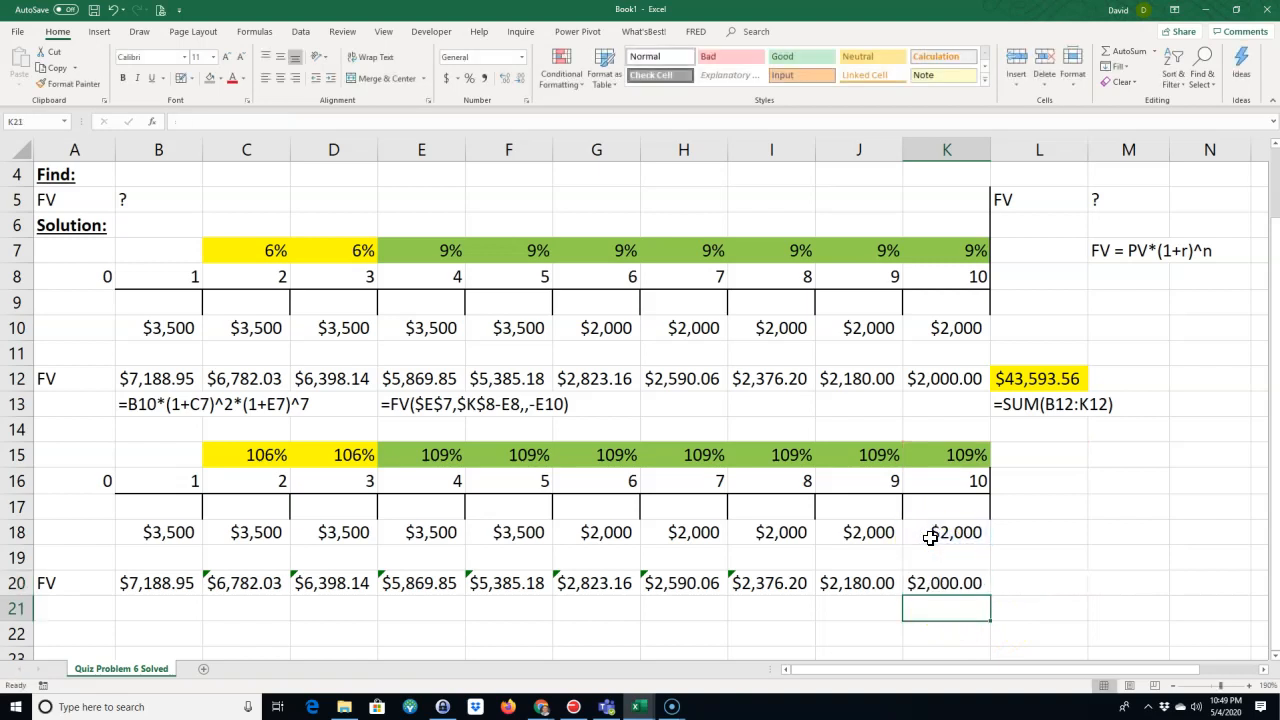
{"action": "left_click", "coordinate": [933, 583]}
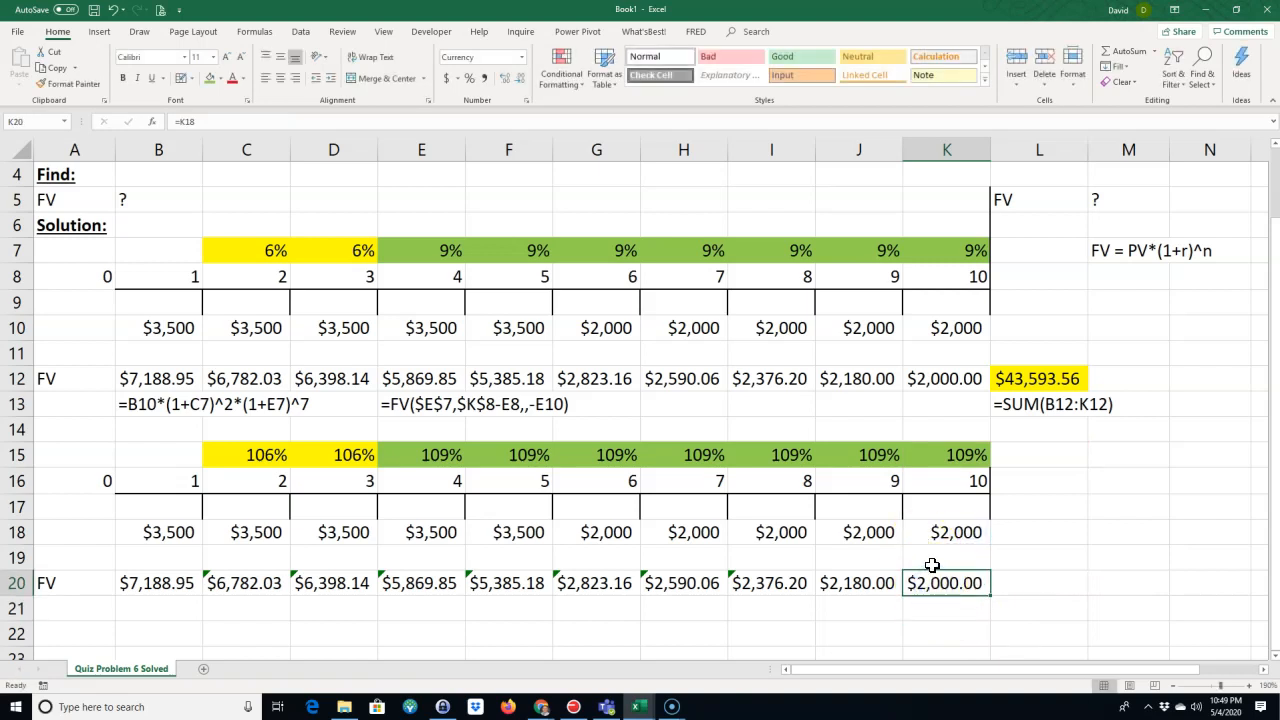
Show the year 1 future value formula as text in B21 with =FORMULATEXT(B20)
{"action": "left_click", "coordinate": [171, 607]}
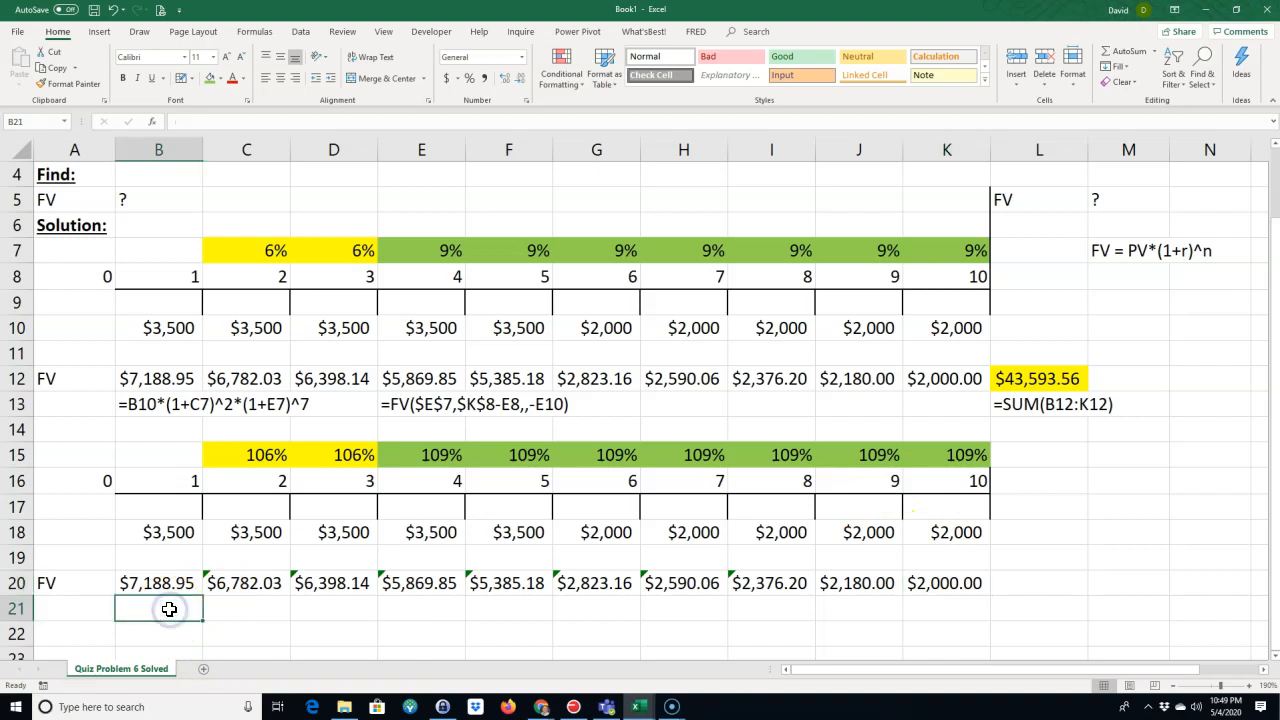
{"action": "type", "text": "=fr"}
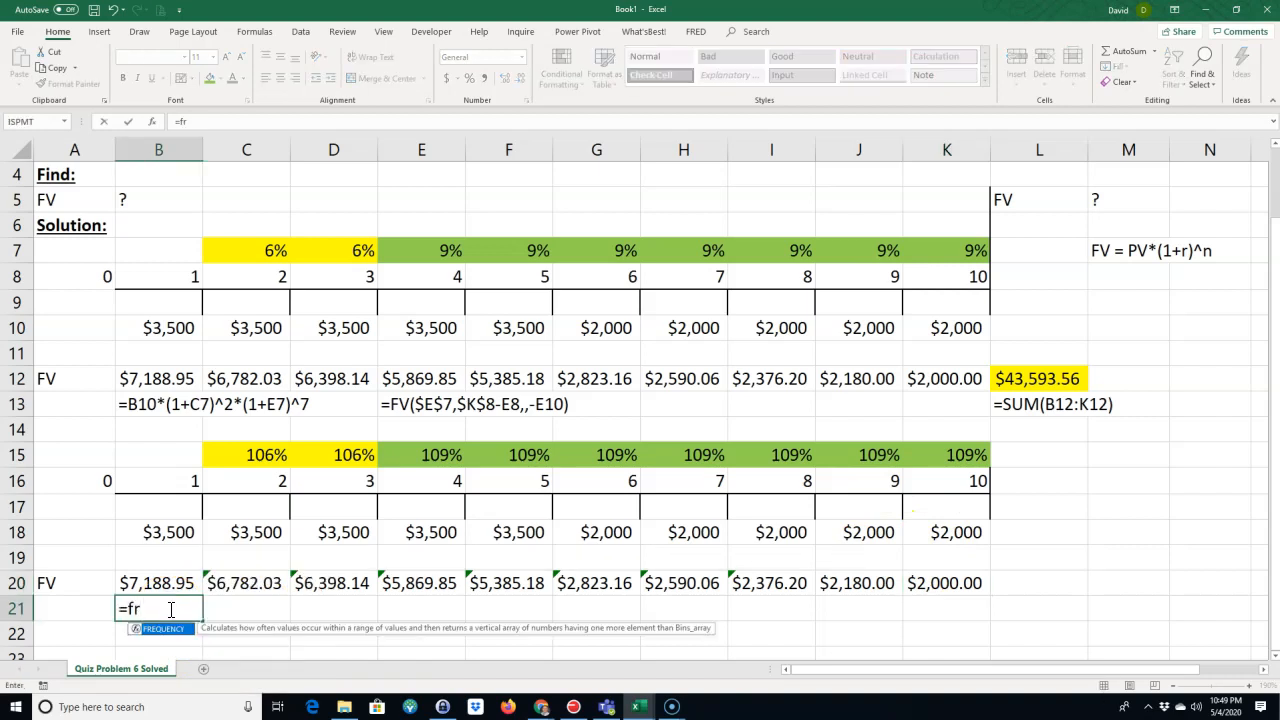
{"action": "key", "text": "BackSpace"}
{"action": "type", "text": "orm"}
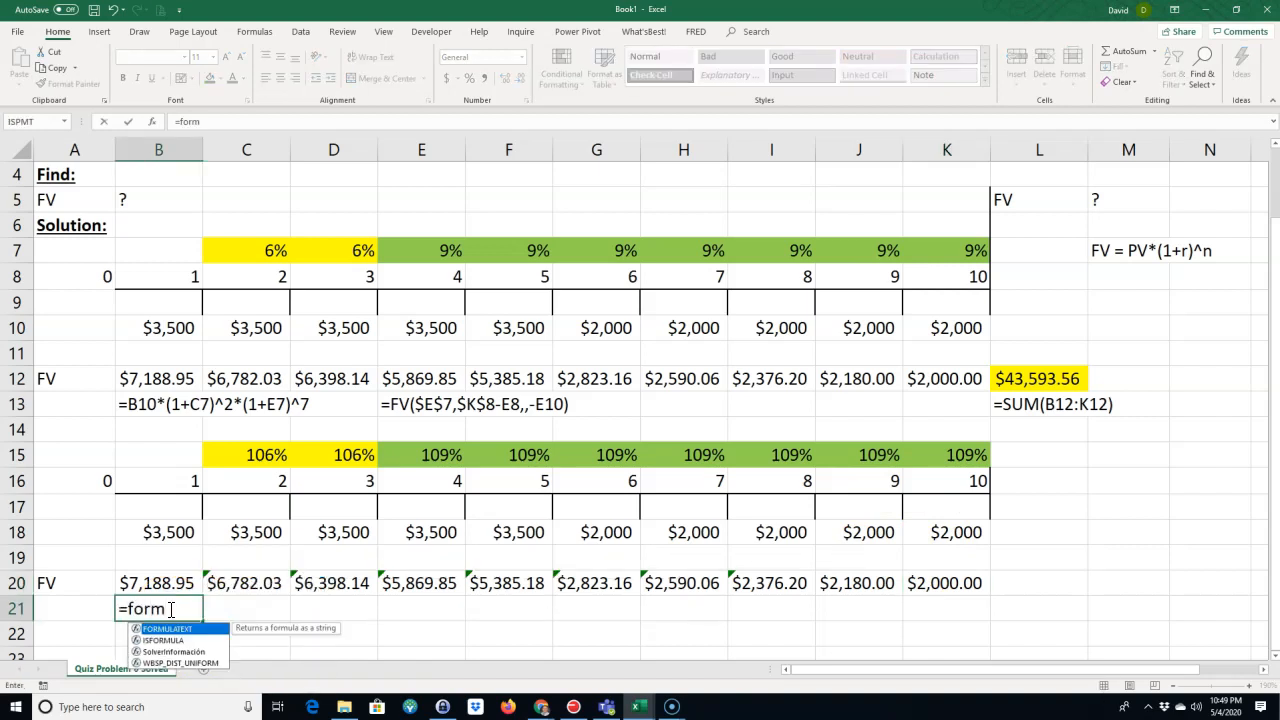
{"action": "double_click", "coordinate": [178, 629]}
{"action": "left_click", "coordinate": [155, 589]}
{"action": "key", "text": "Return"}
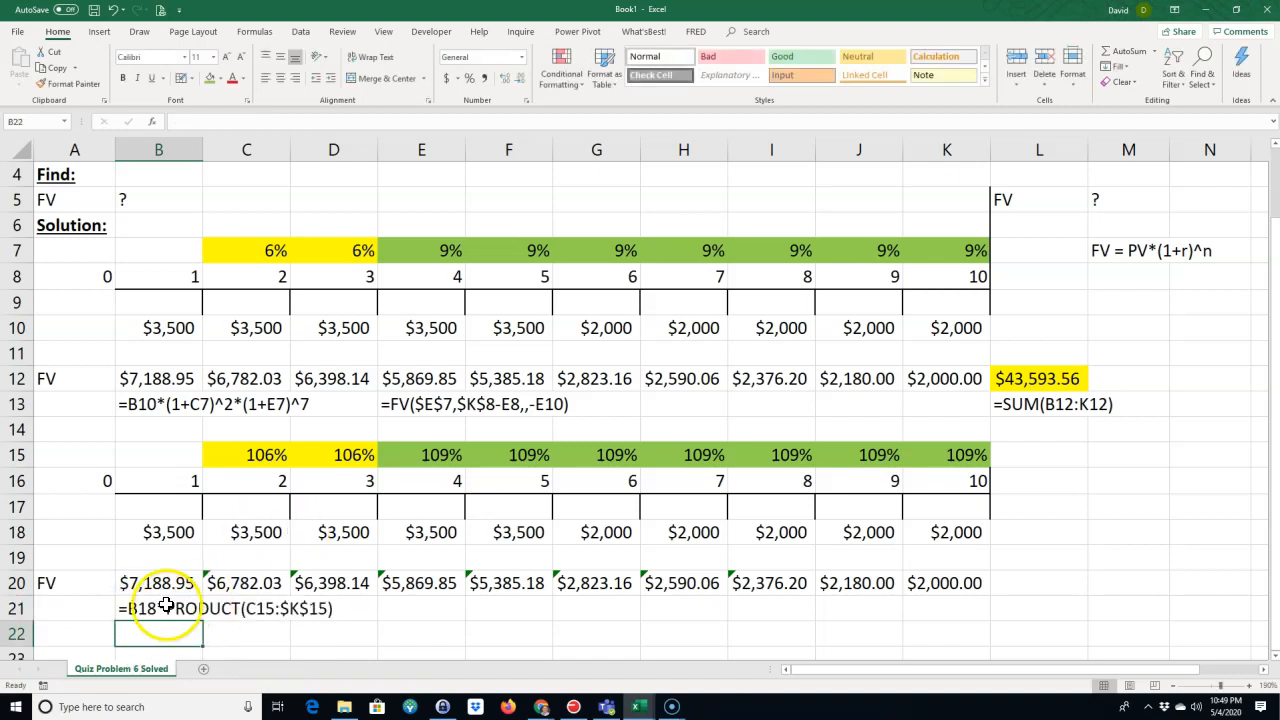
Copy the formula text cell B21 to K21 to document the year 10 formula
{"action": "left_click", "coordinate": [166, 606]}
{"action": "key", "text": "ctrl+c"}
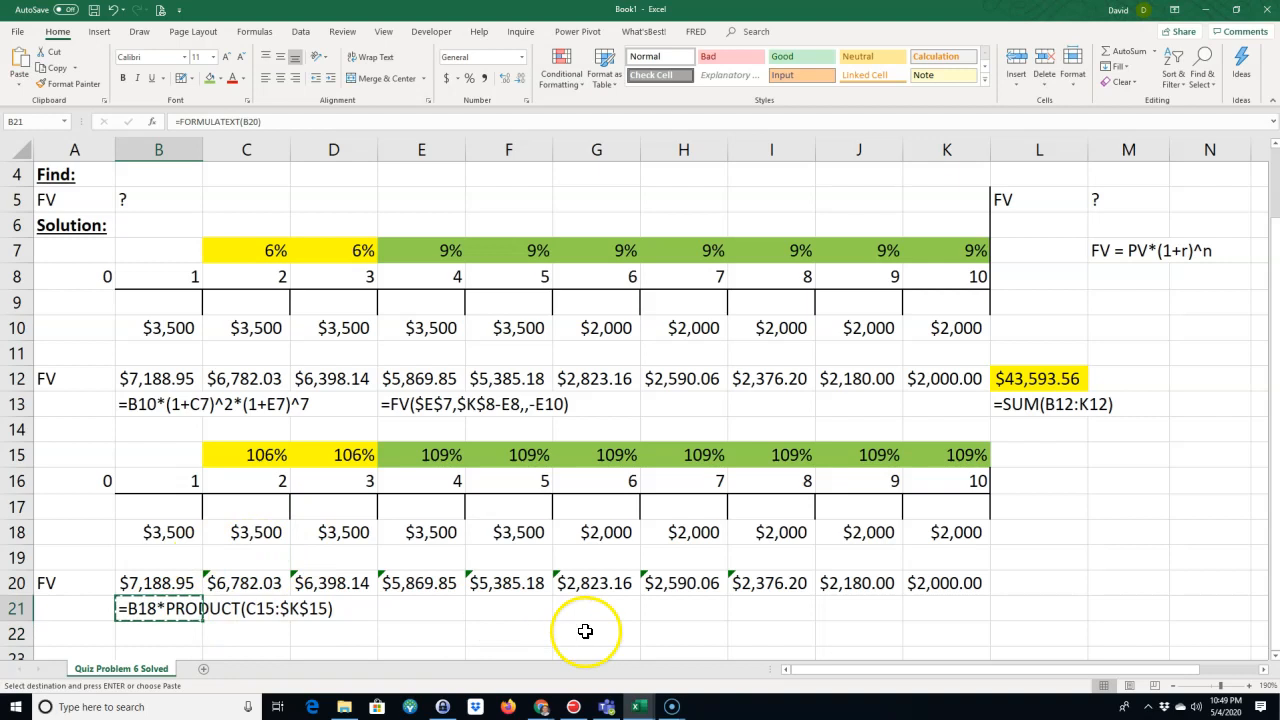
{"action": "left_click", "coordinate": [921, 607]}
{"action": "key", "text": "ctrl+v"}
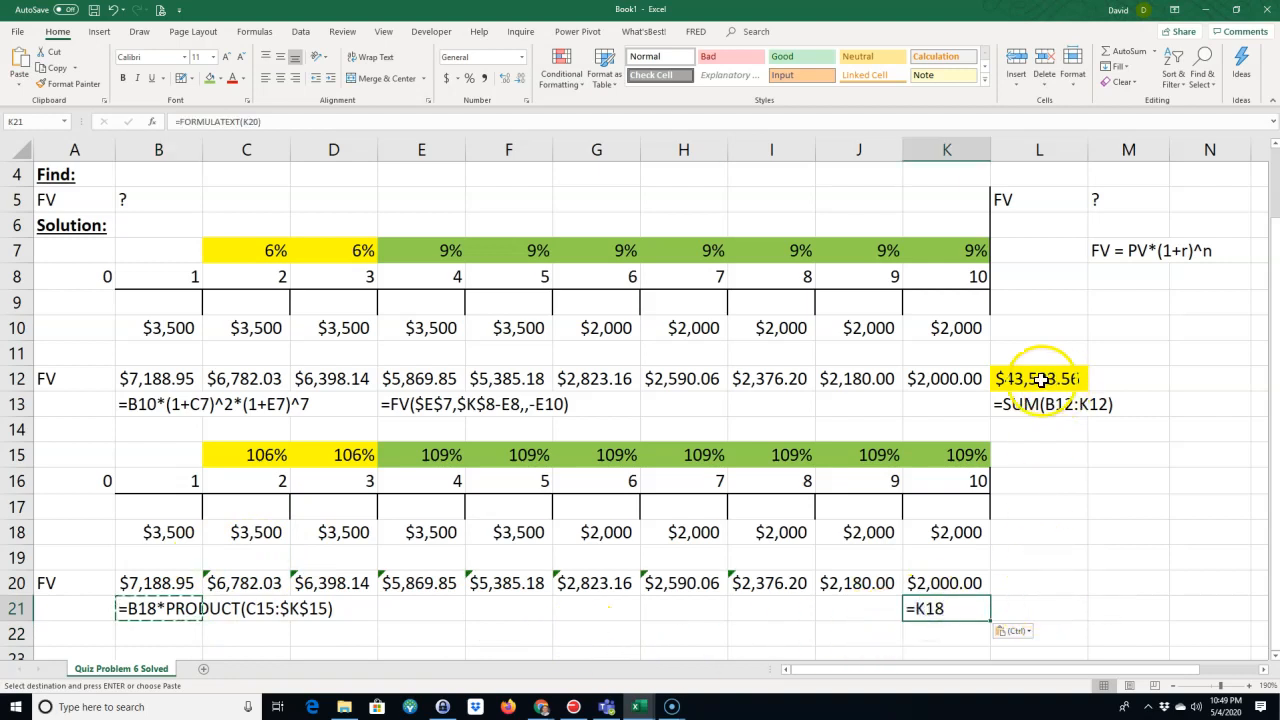
Copy the highlighted total from L12 to L20 to sum the second timeline's future values in B20:K20
{"action": "left_click", "coordinate": [1041, 379]}
{"action": "right_click", "coordinate": [1039, 377]}
{"action": "left_click", "coordinate": [1062, 442]}
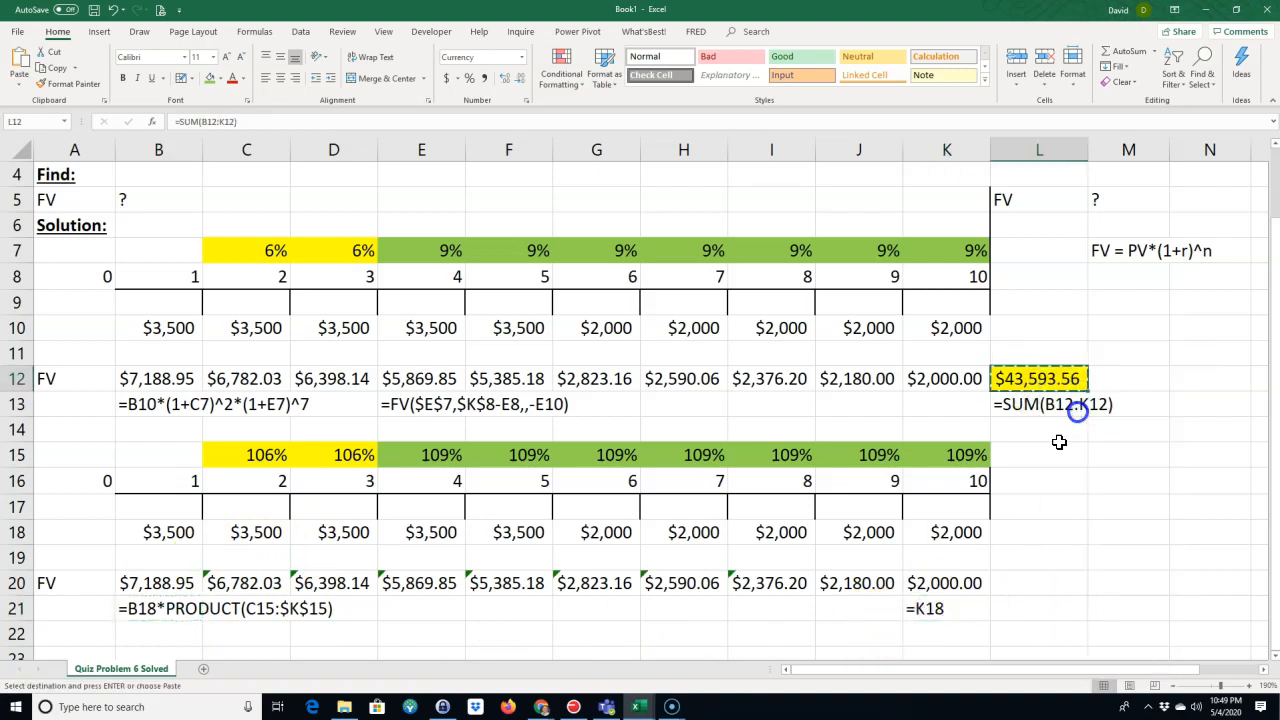
{"action": "right_click", "coordinate": [1020, 587]}
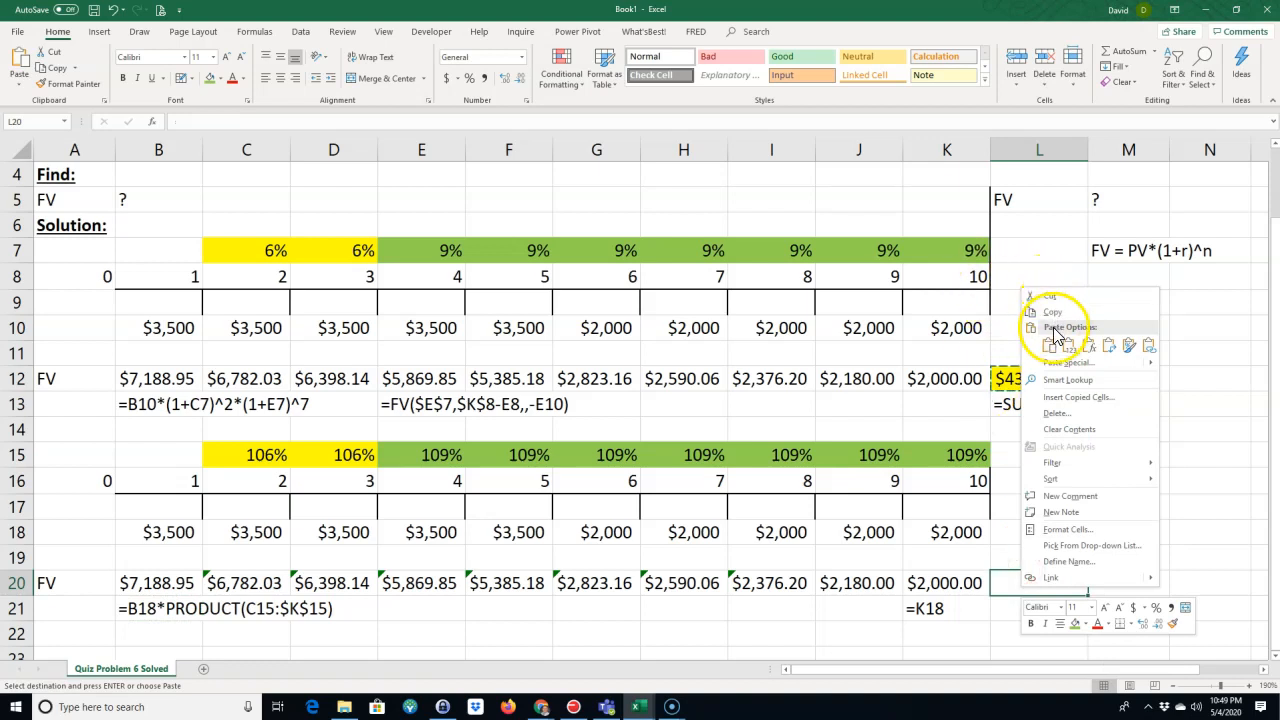
{"action": "left_click", "coordinate": [1050, 345]}
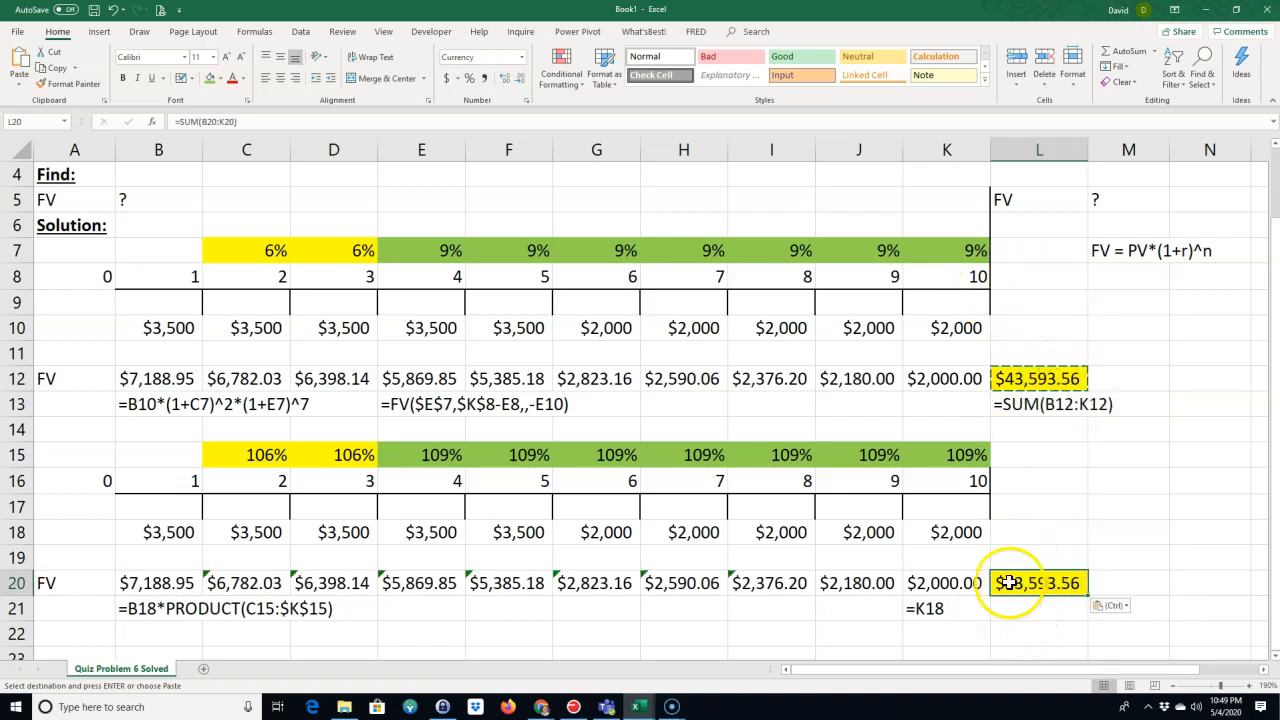
Copy the total's formula text from L13 to L21 to document the second timeline's sum
{"action": "left_click", "coordinate": [1018, 404]}
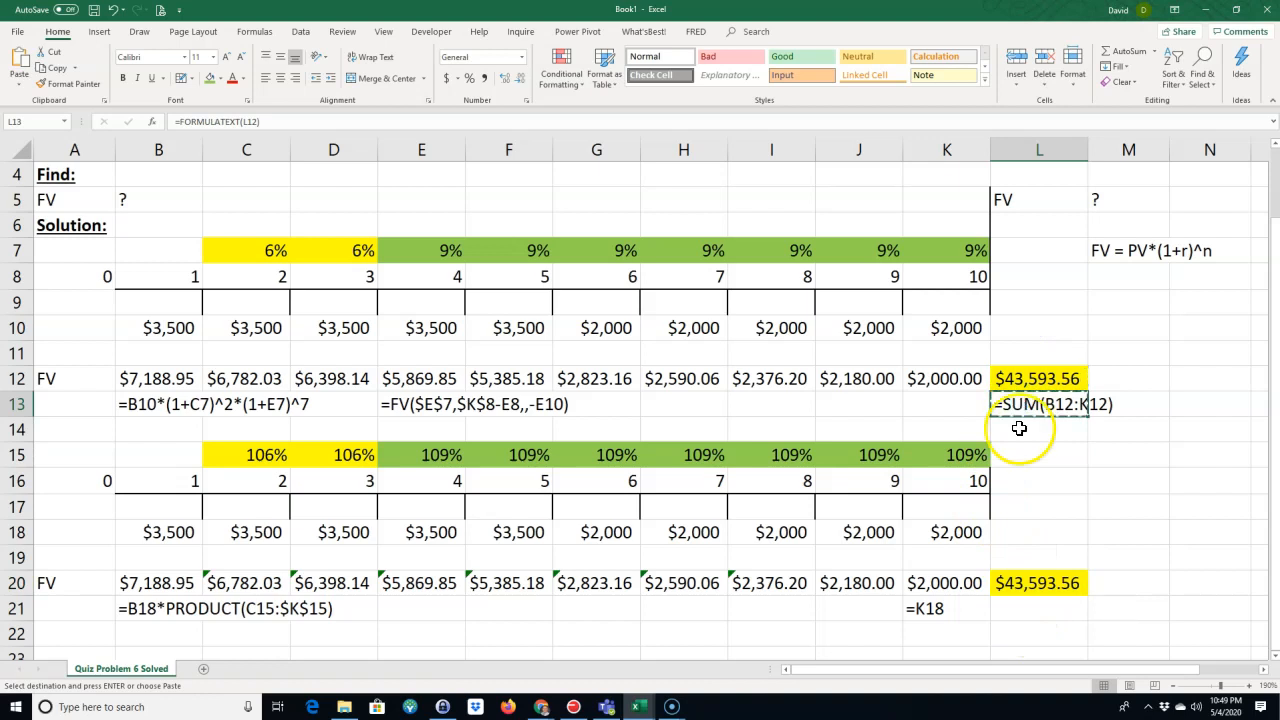
{"action": "left_click", "coordinate": [1005, 608]}
{"action": "key", "text": "ctrl+v"}
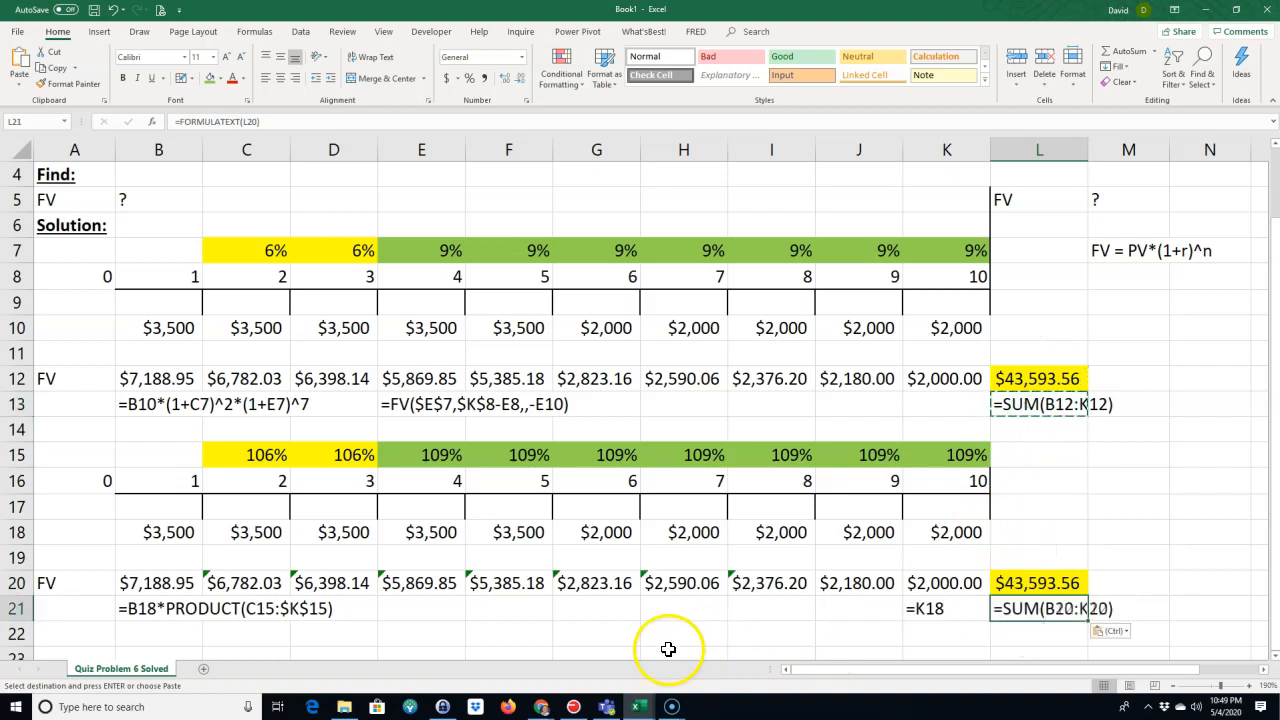
{"action": "left_click", "coordinate": [603, 659]}
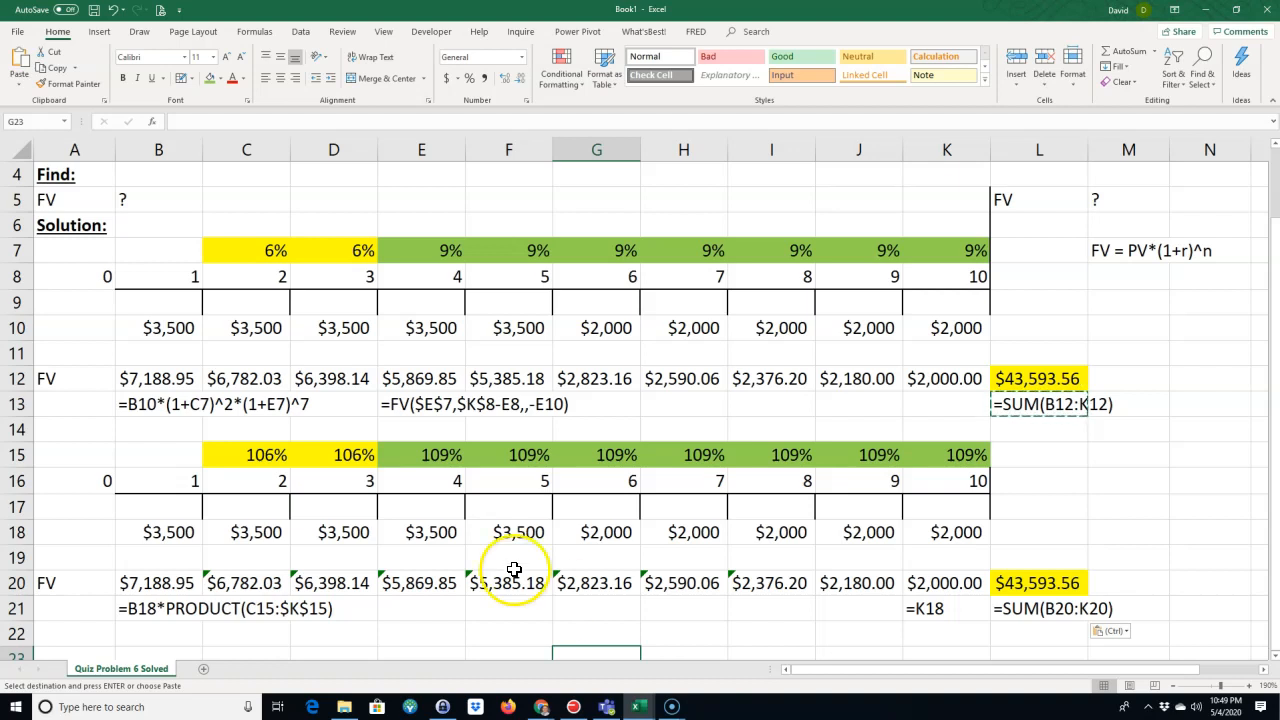
Zoom the worksheet out to 160% to review the problem statement together with both timelines
{"action": "scroll", "coordinate": [531, 563], "scroll_direction": "up", "scroll_amount": 1}
{"action": "scroll", "coordinate": [606, 580], "scroll_direction": "down", "scroll_amount": 2}
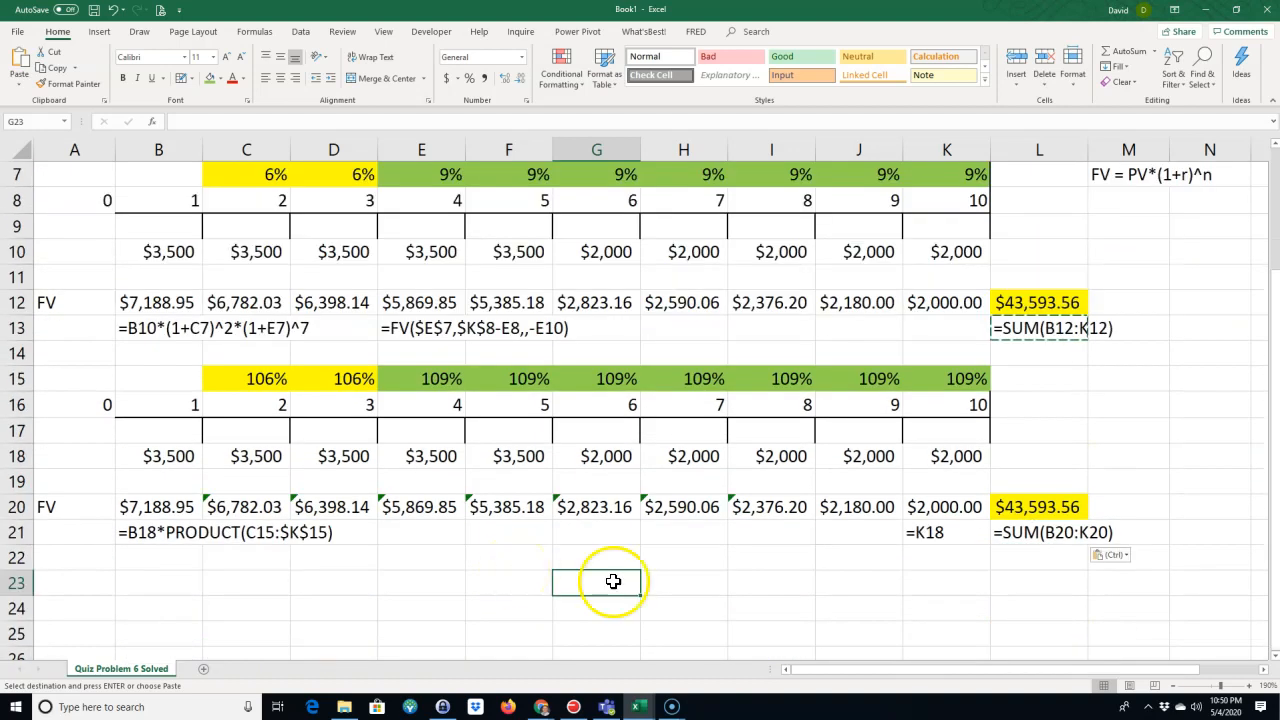
{"action": "left_click", "coordinate": [1174, 686]}
{"action": "left_click", "coordinate": [1174, 686]}
{"action": "left_click", "coordinate": [1174, 686]}
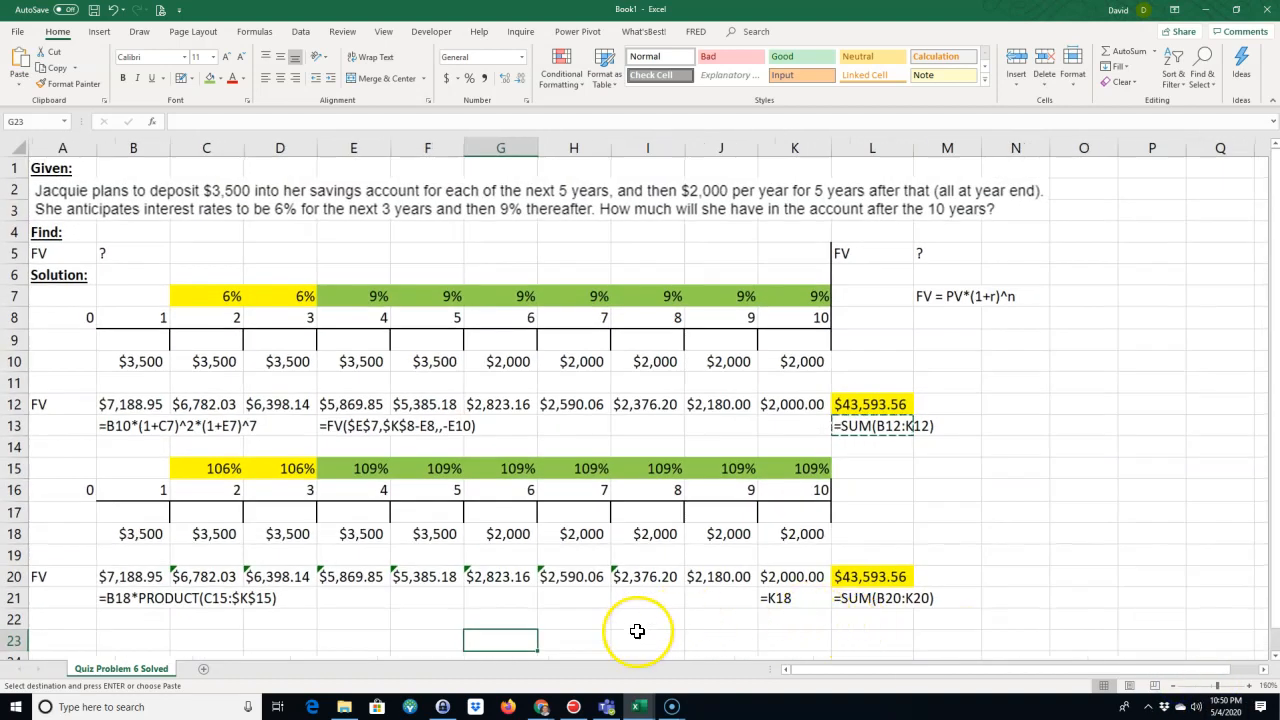